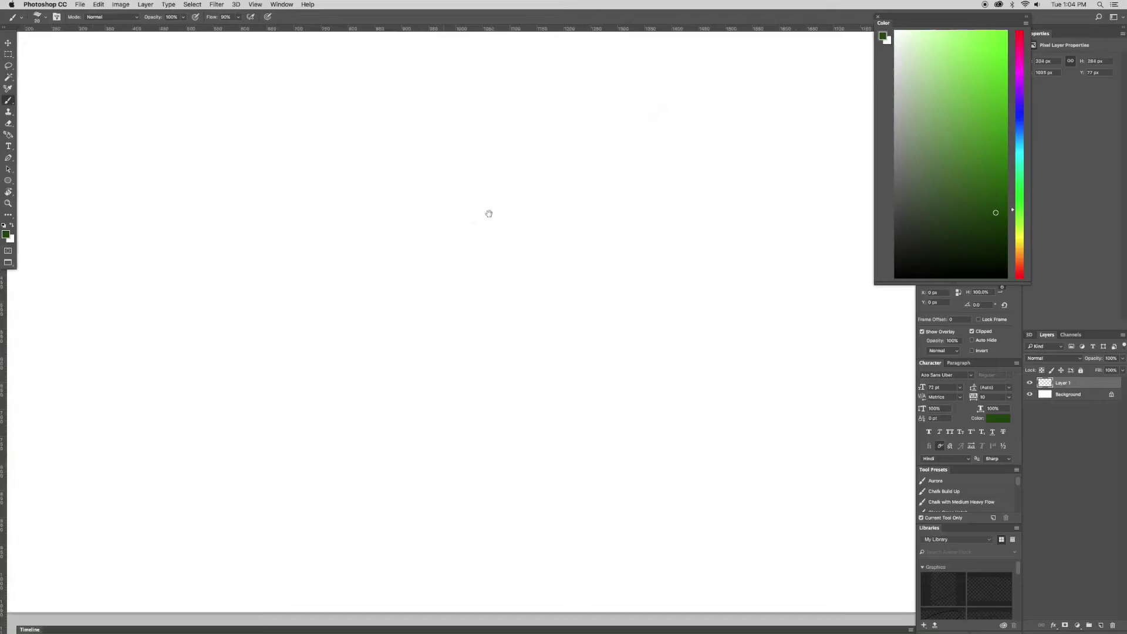
- Sketch the head oval, centre line, muzzle ellipse and ear in thin brush lines
{"action": "left_click_drag", "start_coordinate": [423, 270], "coordinate": [529, 363]}
{"action": "left_click_drag", "start_coordinate": [622, 294], "coordinate": [466, 378]}
{"action": "left_click_drag", "start_coordinate": [499, 236], "coordinate": [593, 387]}
{"action": "left_click_drag", "start_coordinate": [593, 317], "coordinate": [510, 353]}
{"action": "left_click_drag", "start_coordinate": [434, 276], "coordinate": [558, 212]}
{"action": "left_click_drag", "start_coordinate": [575, 229], "coordinate": [614, 326]}
{"action": "left_click_drag", "start_coordinate": [458, 267], "coordinate": [391, 293]}
{"action": "mouse_move", "coordinate": [540, 229]}
{"action": "left_mouse_down"}
{"action": "mouse_move", "coordinate": [591, 192]}
{"action": "mouse_move", "coordinate": [581, 230]}
{"action": "left_mouse_up"}
{"action": "left_click_drag", "start_coordinate": [572, 277], "coordinate": [561, 291]}
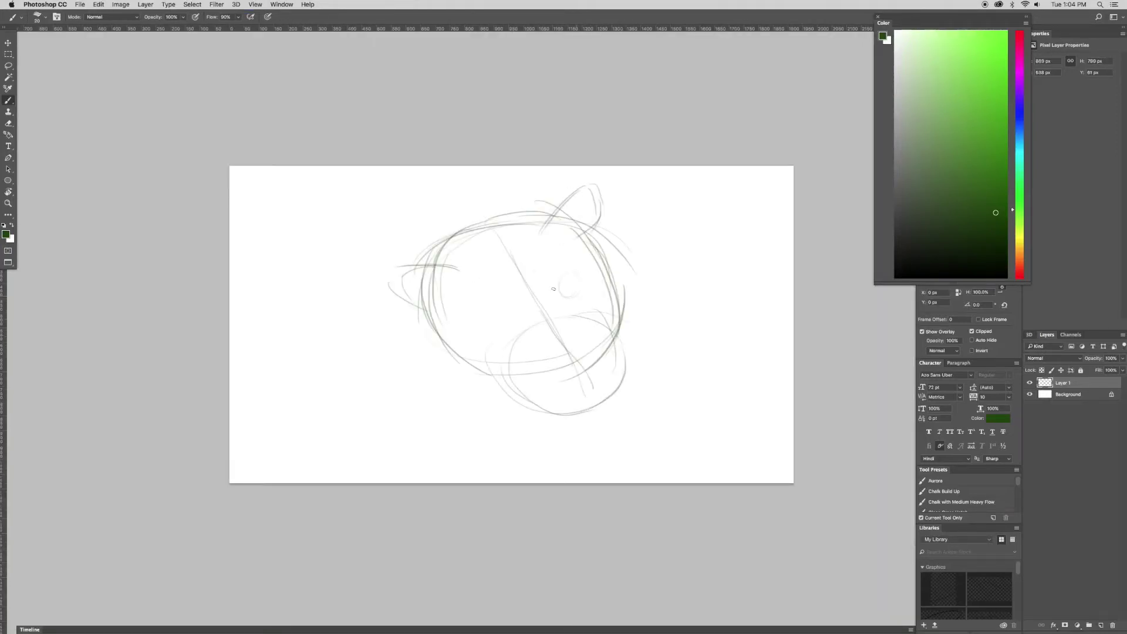
- Add the mouth curve, jaw and cheek fur, lower body, left side and neck lines
{"action": "mouse_move", "coordinate": [521, 382]}
{"action": "left_mouse_down"}
{"action": "mouse_move", "coordinate": [574, 401]}
{"action": "mouse_move", "coordinate": [622, 338]}
{"action": "mouse_move", "coordinate": [629, 361]}
{"action": "left_mouse_up"}
{"action": "mouse_move", "coordinate": [625, 373]}
{"action": "left_mouse_down"}
{"action": "mouse_move", "coordinate": [638, 424]}
{"action": "mouse_move", "coordinate": [674, 477]}
{"action": "left_mouse_up"}
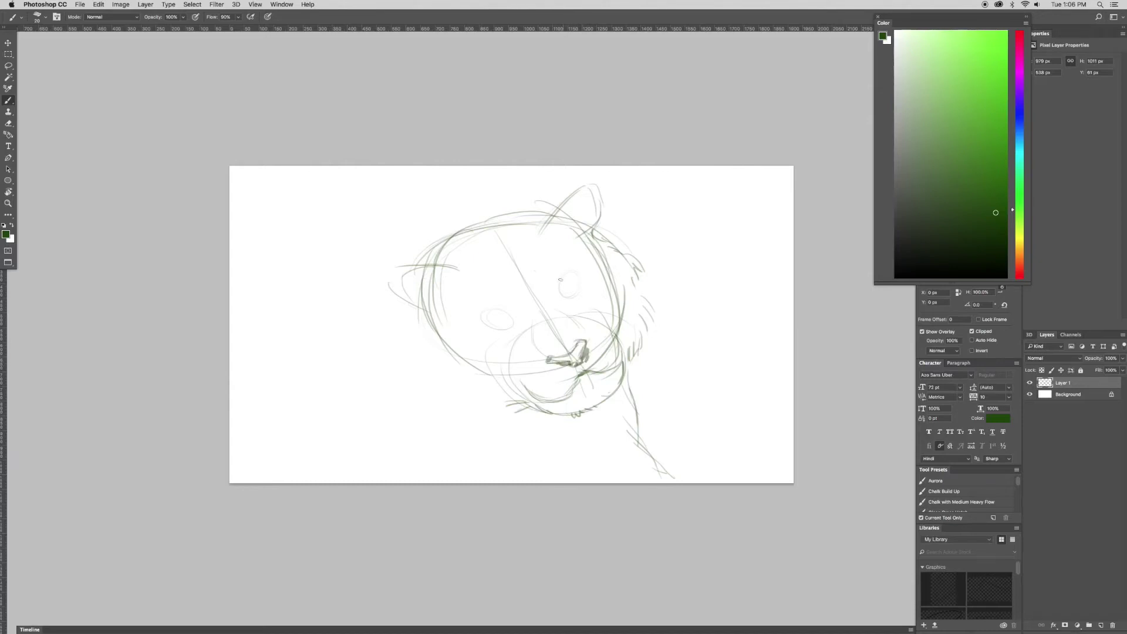
{"action": "mouse_move", "coordinate": [426, 341]}
{"action": "left_mouse_down"}
{"action": "mouse_move", "coordinate": [469, 395]}
{"action": "mouse_move", "coordinate": [518, 414]}
{"action": "left_mouse_up"}
{"action": "left_click_drag", "start_coordinate": [541, 432], "coordinate": [596, 470]}
{"action": "left_click_drag", "start_coordinate": [430, 266], "coordinate": [538, 209]}
{"action": "mouse_move", "coordinate": [414, 298]}
{"action": "left_mouse_down"}
{"action": "mouse_move", "coordinate": [357, 407]}
{"action": "mouse_move", "coordinate": [251, 483]}
{"action": "left_mouse_up"}
{"action": "mouse_move", "coordinate": [454, 267]}
{"action": "left_mouse_down"}
{"action": "mouse_move", "coordinate": [403, 262]}
{"action": "mouse_move", "coordinate": [413, 315]}
{"action": "left_mouse_up"}
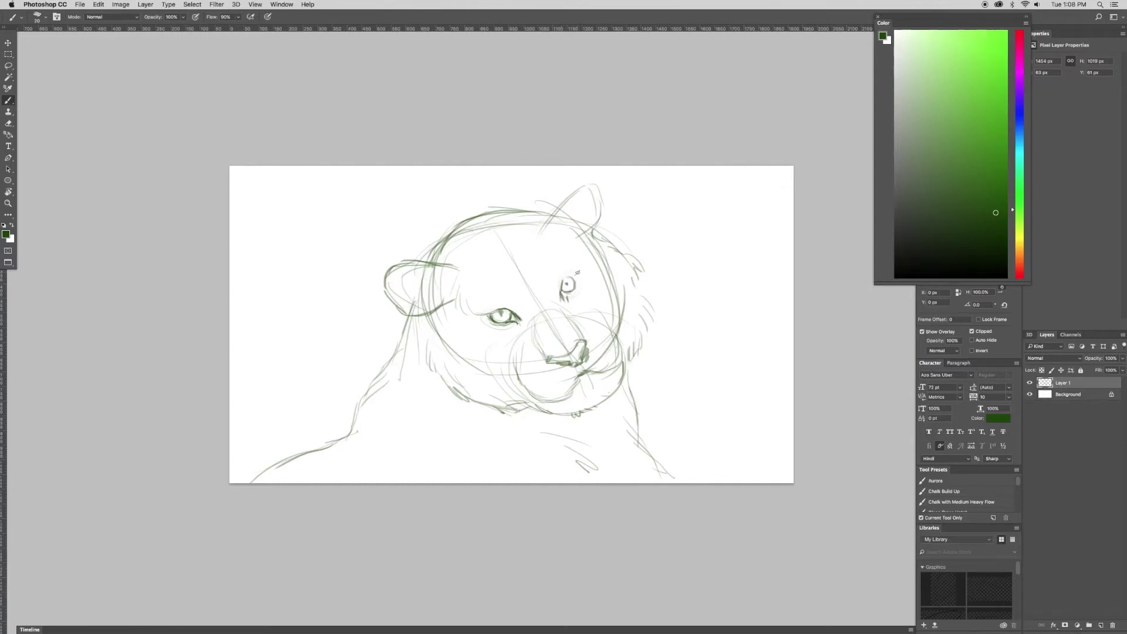
- With a larger brush, paint bright green over the left side of the head
{"action": "left_click", "coordinate": [1006, 66]}
{"action": "key", "text": "bracketright"}
{"action": "key", "text": "bracketright"}
{"action": "key", "text": "bracketright"}
{"action": "left_click_drag", "start_coordinate": [507, 223], "coordinate": [441, 273]}
{"action": "mouse_move", "coordinate": [478, 241]}
{"action": "left_mouse_down"}
{"action": "mouse_move", "coordinate": [464, 288]}
{"action": "mouse_move", "coordinate": [464, 258]}
{"action": "left_mouse_up"}
{"action": "left_click_drag", "start_coordinate": [446, 281], "coordinate": [422, 352]}
- Block in orange on the forehead, muzzle and lower left
{"action": "left_click", "coordinate": [1020, 253]}
{"action": "mouse_move", "coordinate": [491, 258]}
{"action": "left_mouse_down"}
{"action": "mouse_move", "coordinate": [449, 314]}
{"action": "mouse_move", "coordinate": [534, 329]}
{"action": "mouse_move", "coordinate": [564, 352]}
{"action": "left_mouse_up"}
{"action": "left_click_drag", "start_coordinate": [593, 299], "coordinate": [598, 331]}
{"action": "mouse_move", "coordinate": [581, 203]}
{"action": "left_mouse_down"}
{"action": "mouse_move", "coordinate": [508, 249]}
{"action": "mouse_move", "coordinate": [528, 288]}
{"action": "left_mouse_up"}
{"action": "mouse_move", "coordinate": [411, 344]}
{"action": "left_mouse_down"}
{"action": "mouse_move", "coordinate": [373, 399]}
{"action": "mouse_move", "coordinate": [470, 423]}
{"action": "left_mouse_up"}
- Paint brown along the jaw, across the chest and at the lower right
{"action": "left_click_drag", "start_coordinate": [476, 411], "coordinate": [599, 416]}
{"action": "mouse_move", "coordinate": [596, 422]}
{"action": "left_mouse_down"}
{"action": "mouse_move", "coordinate": [543, 449]}
{"action": "mouse_move", "coordinate": [652, 405]}
{"action": "left_mouse_up"}
{"action": "left_click_drag", "start_coordinate": [751, 235], "coordinate": [704, 375]}
{"action": "left_click_drag", "start_coordinate": [599, 476], "coordinate": [793, 411]}
- Add dark brown patches at the lower right, lower left, bottom and top right
{"action": "left_click", "coordinate": [726, 317], "text": "alt"}
{"action": "left_click_drag", "start_coordinate": [693, 317], "coordinate": [622, 411]}
{"action": "mouse_move", "coordinate": [610, 399]}
{"action": "left_mouse_down"}
{"action": "mouse_move", "coordinate": [687, 399]}
{"action": "mouse_move", "coordinate": [663, 264]}
{"action": "left_mouse_up"}
{"action": "left_click_drag", "start_coordinate": [264, 285], "coordinate": [317, 469]}
{"action": "left_click_drag", "start_coordinate": [329, 416], "coordinate": [423, 469]}
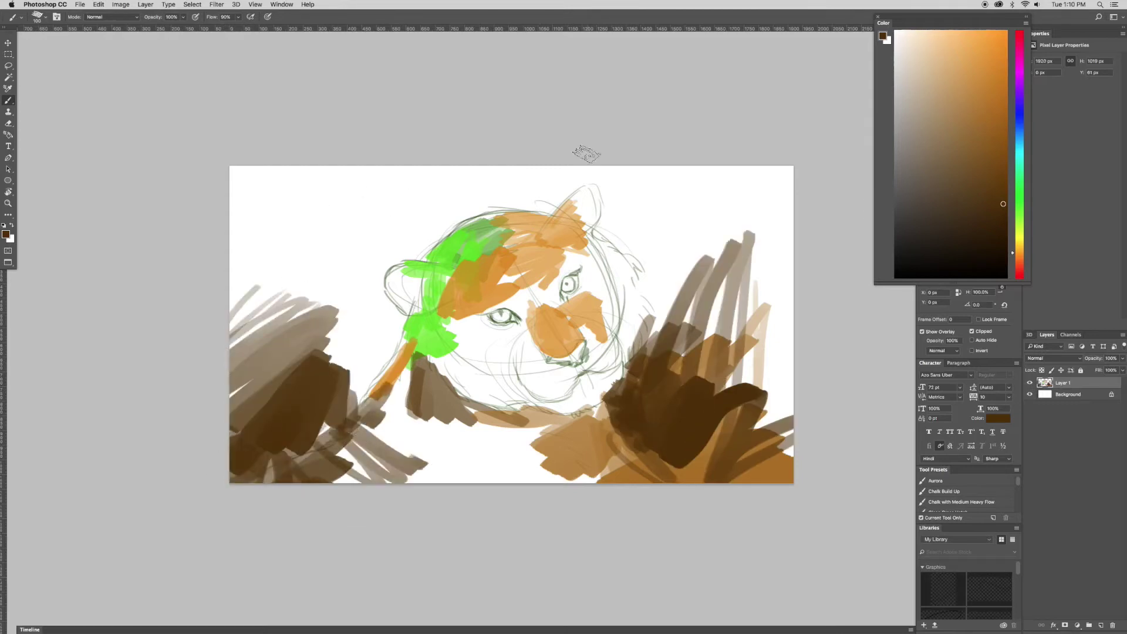
{"action": "left_click_drag", "start_coordinate": [675, 170], "coordinate": [644, 248]}
{"action": "mouse_move", "coordinate": [622, 173]}
{"action": "left_mouse_down"}
{"action": "mouse_move", "coordinate": [525, 194]}
{"action": "mouse_move", "coordinate": [611, 217]}
{"action": "left_mouse_up"}
- Repaint orange over the ear and face, then grey on the chin and brown in the lower-left foreground
{"action": "left_click", "coordinate": [564, 234], "text": "alt"}
{"action": "mouse_move", "coordinate": [587, 191]}
{"action": "left_mouse_down"}
{"action": "mouse_move", "coordinate": [563, 229]}
{"action": "mouse_move", "coordinate": [611, 273]}
{"action": "mouse_move", "coordinate": [598, 347]}
{"action": "mouse_move", "coordinate": [529, 282]}
{"action": "mouse_move", "coordinate": [441, 365]}
{"action": "mouse_move", "coordinate": [522, 387]}
{"action": "mouse_move", "coordinate": [605, 352]}
{"action": "mouse_move", "coordinate": [542, 371]}
{"action": "mouse_move", "coordinate": [498, 405]}
{"action": "left_mouse_up"}
{"action": "key", "text": "d"}
{"action": "left_click", "coordinate": [440, 365], "text": "alt"}
{"action": "left_click", "coordinate": [434, 387], "text": "alt"}
{"action": "left_click_drag", "start_coordinate": [422, 393], "coordinate": [605, 470]}
{"action": "left_click_drag", "start_coordinate": [482, 411], "coordinate": [364, 470]}
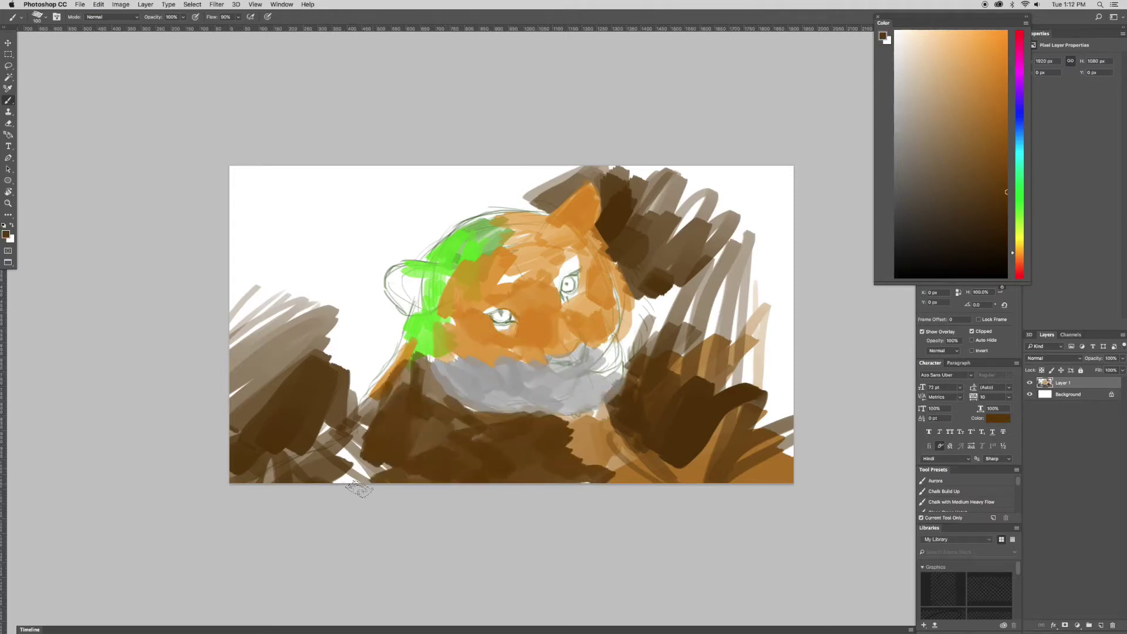
{"action": "left_click_drag", "start_coordinate": [399, 411], "coordinate": [401, 384]}
- On a new layer, paint a dark eyelid and a small highlight on the left eye
{"action": "key", "text": "d"}
{"action": "left_click", "coordinate": [1102, 625]}
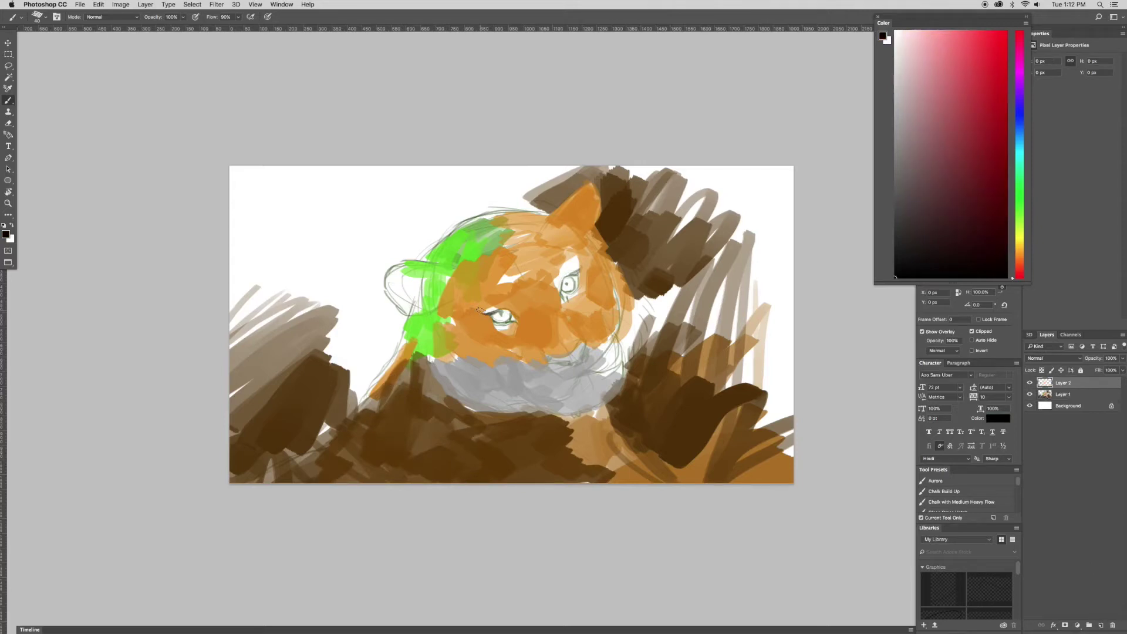
{"action": "left_click_drag", "start_coordinate": [477, 312], "coordinate": [497, 316]}
{"action": "left_click", "coordinate": [474, 327], "text": "alt"}
{"action": "left_click_drag", "start_coordinate": [497, 328], "coordinate": [516, 334]}
{"action": "key", "text": "x"}
{"action": "scroll", "coordinate": [474, 327], "scroll_direction": "up", "scroll_amount": 3}
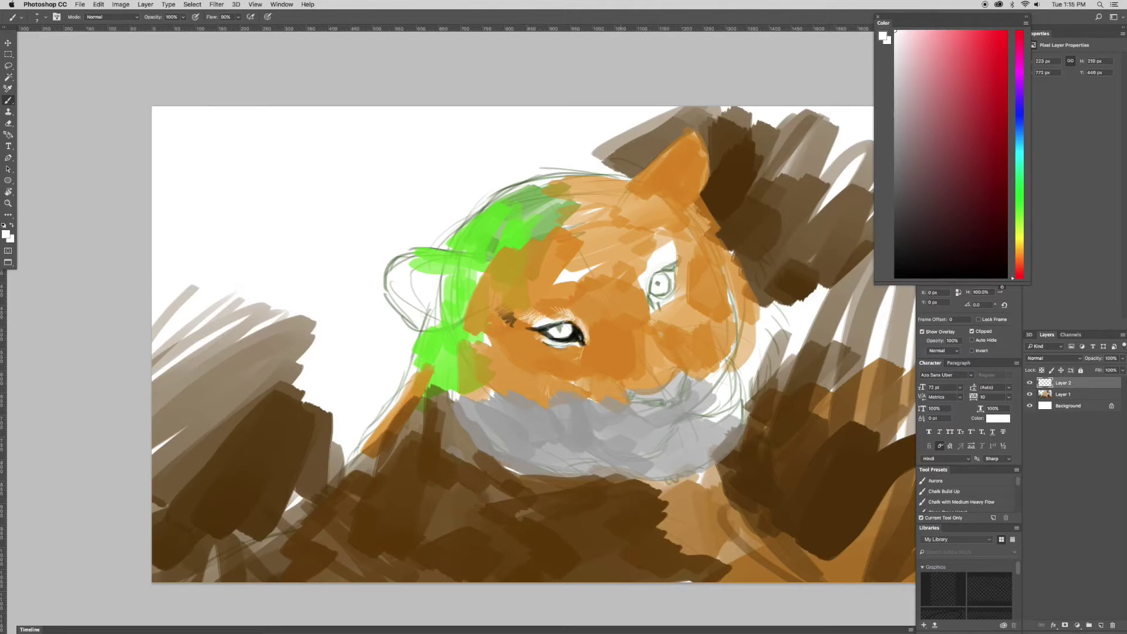
- Paint grey around the right eye and a yellowish-grey nose
{"action": "left_click", "coordinate": [894, 116]}
{"action": "left_click_drag", "start_coordinate": [649, 265], "coordinate": [643, 296]}
{"action": "mouse_move", "coordinate": [675, 242]}
{"action": "left_mouse_down"}
{"action": "mouse_move", "coordinate": [652, 264]}
{"action": "mouse_move", "coordinate": [663, 314]}
{"action": "left_mouse_up"}
{"action": "left_click", "coordinate": [1020, 236]}
{"action": "left_click", "coordinate": [926, 76]}
{"action": "left_click", "coordinate": [933, 103]}
{"action": "left_click_drag", "start_coordinate": [678, 381], "coordinate": [675, 405]}
- Draw dark lines around the chin and mouth
{"action": "left_click", "coordinate": [904, 215]}
{"action": "scroll", "coordinate": [784, 431], "scroll_direction": "up", "scroll_amount": 2}
{"action": "mouse_move", "coordinate": [590, 341]}
{"action": "left_mouse_down"}
{"action": "mouse_move", "coordinate": [578, 384]}
{"action": "mouse_move", "coordinate": [490, 371]}
{"action": "mouse_move", "coordinate": [587, 385]}
{"action": "mouse_move", "coordinate": [572, 413]}
{"action": "mouse_move", "coordinate": [640, 420]}
{"action": "left_mouse_up"}
{"action": "scroll", "coordinate": [587, 382], "scroll_direction": "down", "scroll_amount": 5}
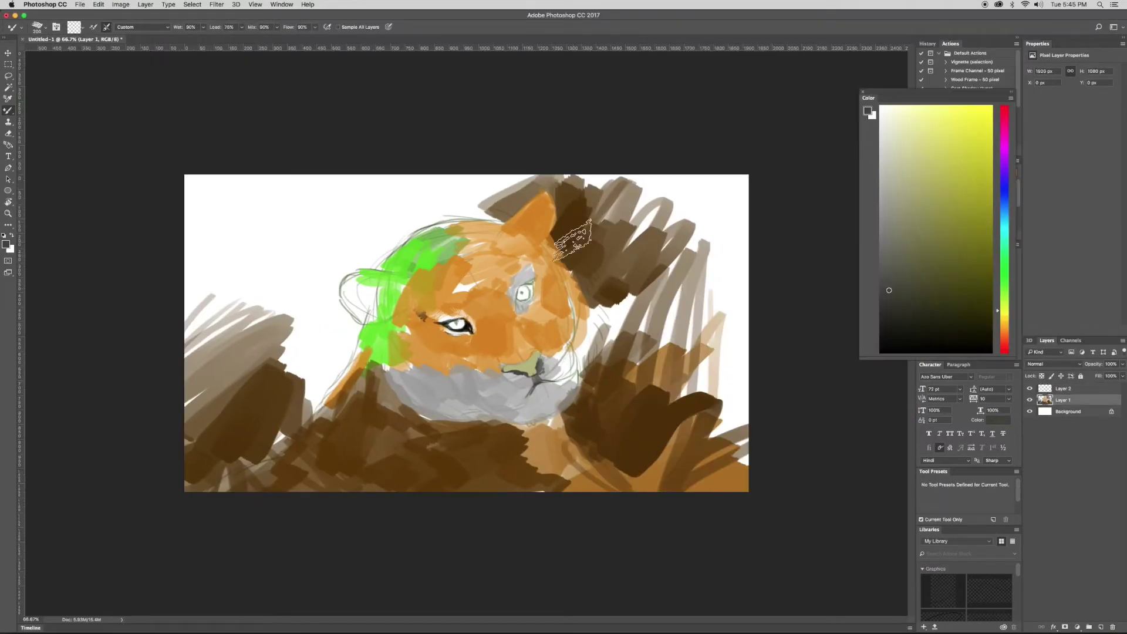
- Paint dark, brown and green background strokes around the head
{"action": "left_click_drag", "start_coordinate": [572, 238], "coordinate": [610, 352]}
{"action": "left_click_drag", "start_coordinate": [410, 205], "coordinate": [528, 200]}
{"action": "left_click_drag", "start_coordinate": [728, 223], "coordinate": [646, 411]}
{"action": "left_click_drag", "start_coordinate": [587, 446], "coordinate": [512, 435]}
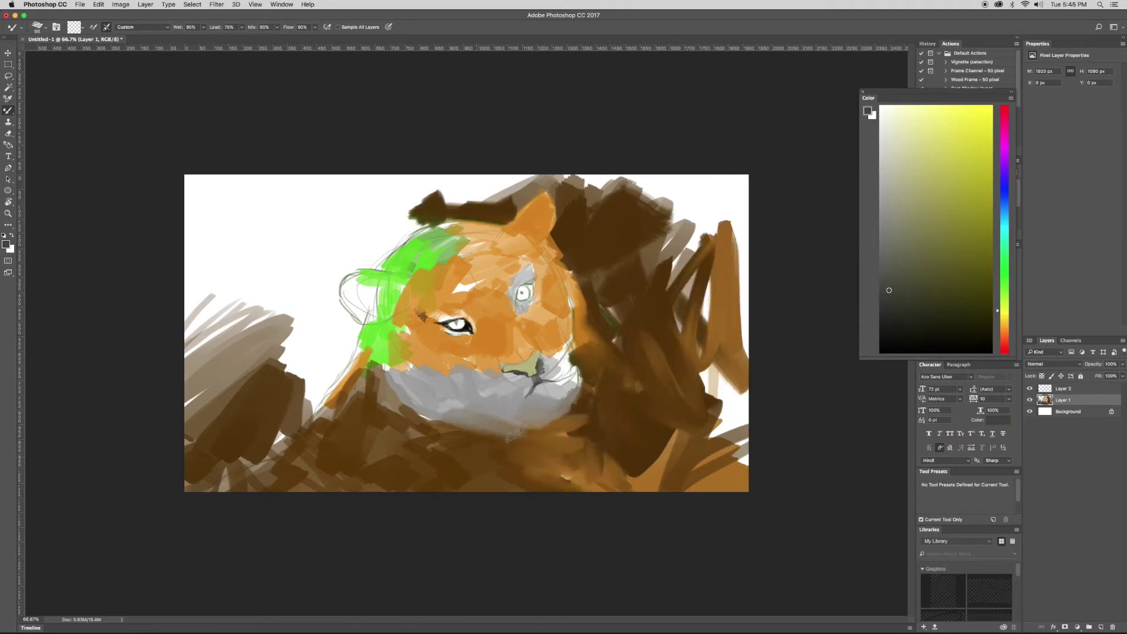
{"action": "left_click_drag", "start_coordinate": [370, 352], "coordinate": [253, 411]}
{"action": "left_click_drag", "start_coordinate": [206, 224], "coordinate": [235, 434]}
{"action": "left_click_drag", "start_coordinate": [281, 247], "coordinate": [375, 328]}
{"action": "mouse_move", "coordinate": [388, 235]}
{"action": "left_mouse_down"}
{"action": "mouse_move", "coordinate": [526, 262]}
{"action": "mouse_move", "coordinate": [499, 353]}
{"action": "left_mouse_up"}
- Smooth the orange fur and spread green foliage and brown across the background with the Mixer Brush
{"action": "left_click_drag", "start_coordinate": [563, 329], "coordinate": [422, 376]}
{"action": "mouse_move", "coordinate": [387, 276]}
{"action": "left_mouse_down"}
{"action": "mouse_move", "coordinate": [327, 212]}
{"action": "mouse_move", "coordinate": [193, 194]}
{"action": "left_mouse_up"}
{"action": "right_click", "coordinate": [614, 246]}
{"action": "left_click_drag", "start_coordinate": [616, 246], "coordinate": [728, 411]}
{"action": "mouse_move", "coordinate": [470, 182]}
{"action": "left_mouse_down"}
{"action": "mouse_move", "coordinate": [302, 249]}
{"action": "mouse_move", "coordinate": [194, 199]}
{"action": "left_mouse_up"}
{"action": "left_click_drag", "start_coordinate": [329, 422], "coordinate": [206, 364]}
{"action": "left_click_drag", "start_coordinate": [587, 205], "coordinate": [581, 346]}
{"action": "left_click_drag", "start_coordinate": [434, 329], "coordinate": [235, 411]}
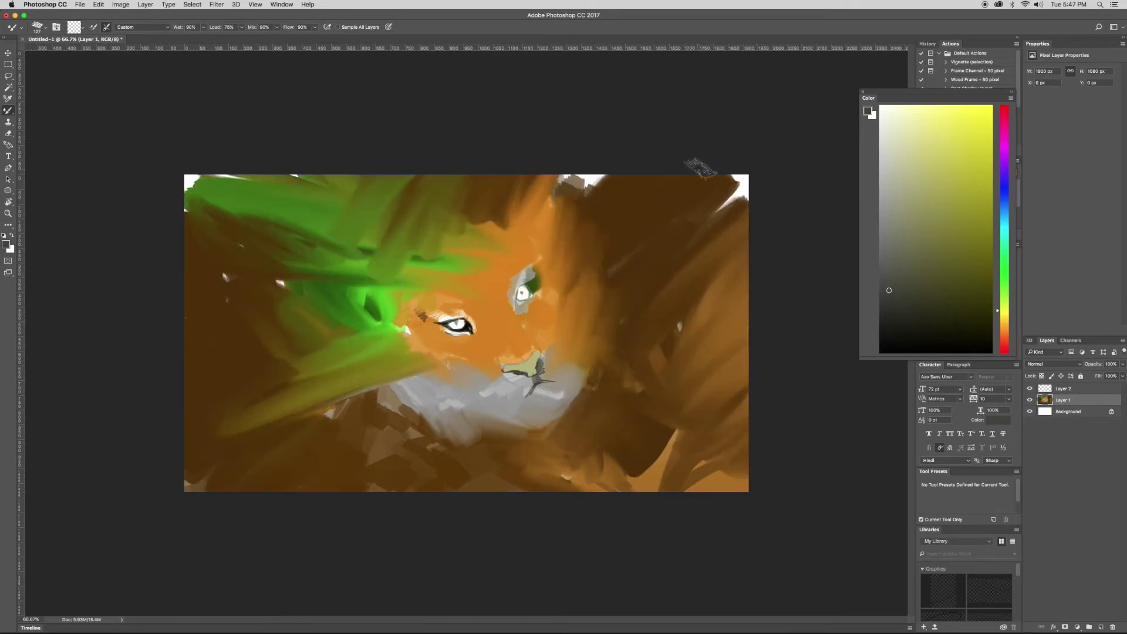
{"action": "left_click_drag", "start_coordinate": [699, 168], "coordinate": [712, 219]}
- Add light cream highlights at the top corners and blend them into the background
{"action": "left_click", "coordinate": [887, 121]}
{"action": "left_click_drag", "start_coordinate": [743, 168], "coordinate": [663, 244]}
{"action": "left_click_drag", "start_coordinate": [698, 176], "coordinate": [646, 208]}
{"action": "left_click_drag", "start_coordinate": [183, 170], "coordinate": [218, 232]}
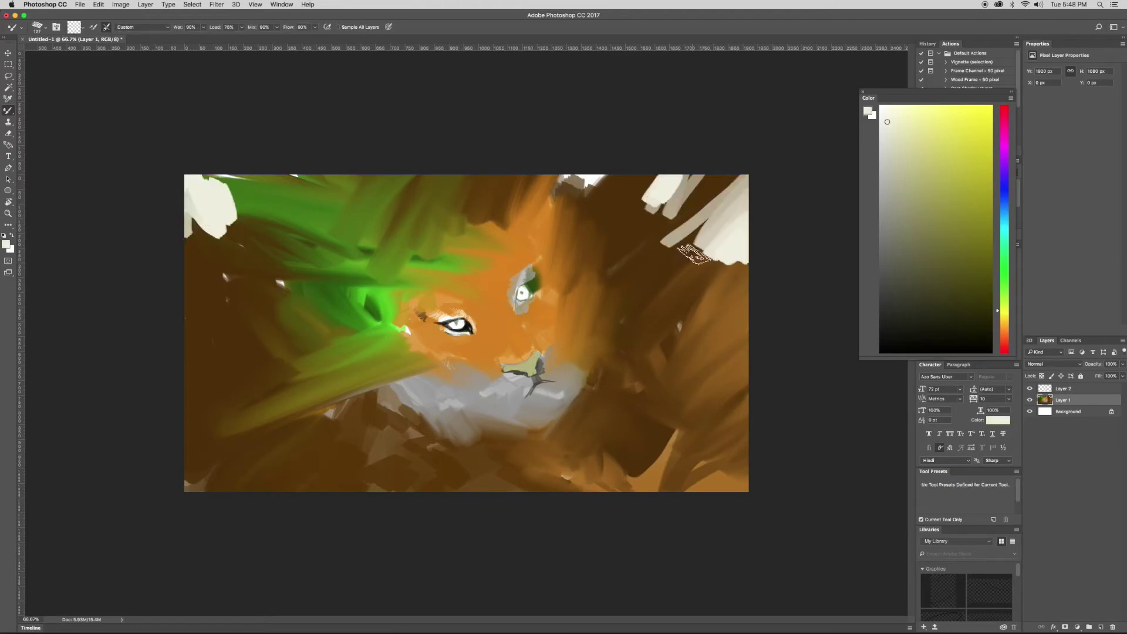
{"action": "left_click_drag", "start_coordinate": [692, 252], "coordinate": [740, 187]}
{"action": "left_click_drag", "start_coordinate": [587, 176], "coordinate": [558, 194]}
{"action": "right_click", "coordinate": [217, 202]}
{"action": "mouse_move", "coordinate": [194, 182]}
{"action": "left_mouse_down"}
{"action": "mouse_move", "coordinate": [176, 244]}
{"action": "mouse_move", "coordinate": [188, 239]}
{"action": "mouse_move", "coordinate": [314, 389]}
{"action": "mouse_move", "coordinate": [528, 434]}
{"action": "left_mouse_up"}
{"action": "mouse_move", "coordinate": [646, 428]}
{"action": "left_mouse_down"}
{"action": "mouse_move", "coordinate": [731, 496]}
{"action": "mouse_move", "coordinate": [594, 456]}
{"action": "left_mouse_up"}
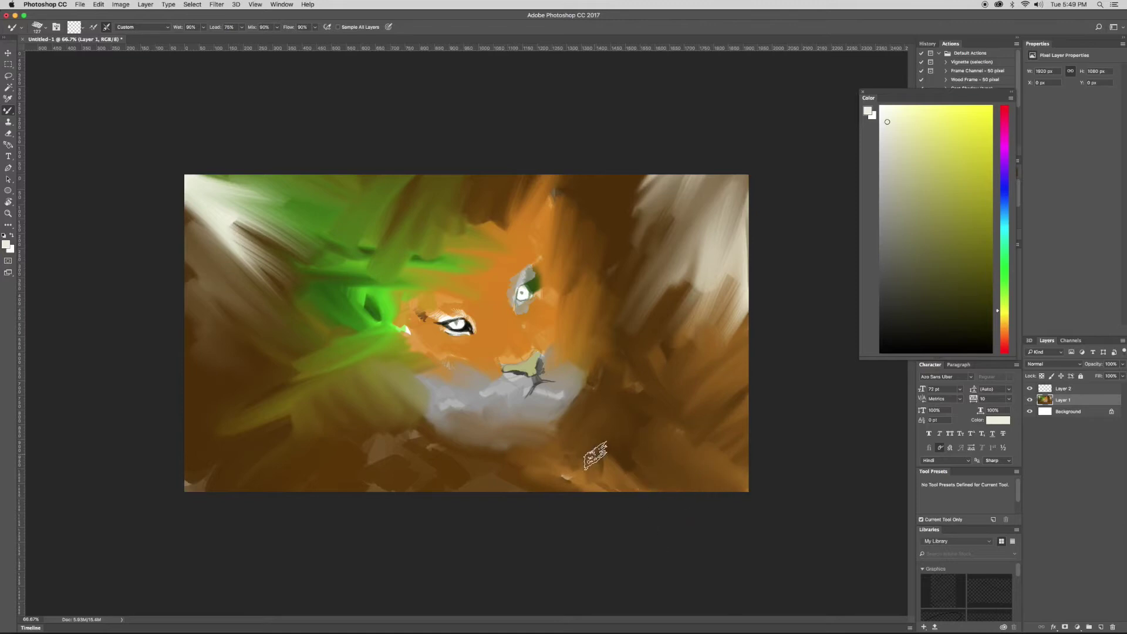
- Return to the plain Brush with default colours and merge Layer 2 into Layer 1
{"action": "key", "text": "shift+b"}
{"action": "scroll", "coordinate": [467, 333], "scroll_direction": "up", "scroll_amount": 2}
{"action": "key", "text": "d"}
{"action": "key", "text": "ctrl+alt+z"}
{"action": "key", "text": "ctrl+alt+z"}
{"action": "key", "text": "ctrl+alt+z"}
- Outline the top of the nose in sampled grey-green and add a brown stroke above it
{"action": "scroll", "coordinate": [536, 375], "scroll_direction": "up", "scroll_amount": 1}
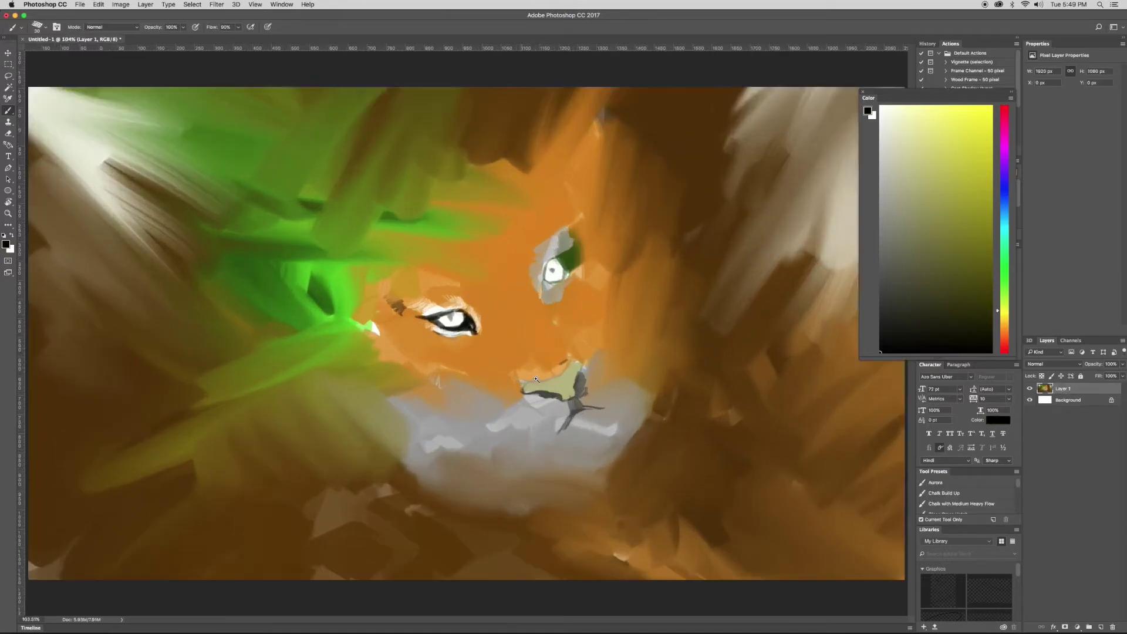
{"action": "scroll", "coordinate": [536, 380], "scroll_direction": "up", "scroll_amount": 2}
{"action": "left_click", "coordinate": [559, 360], "text": "alt"}
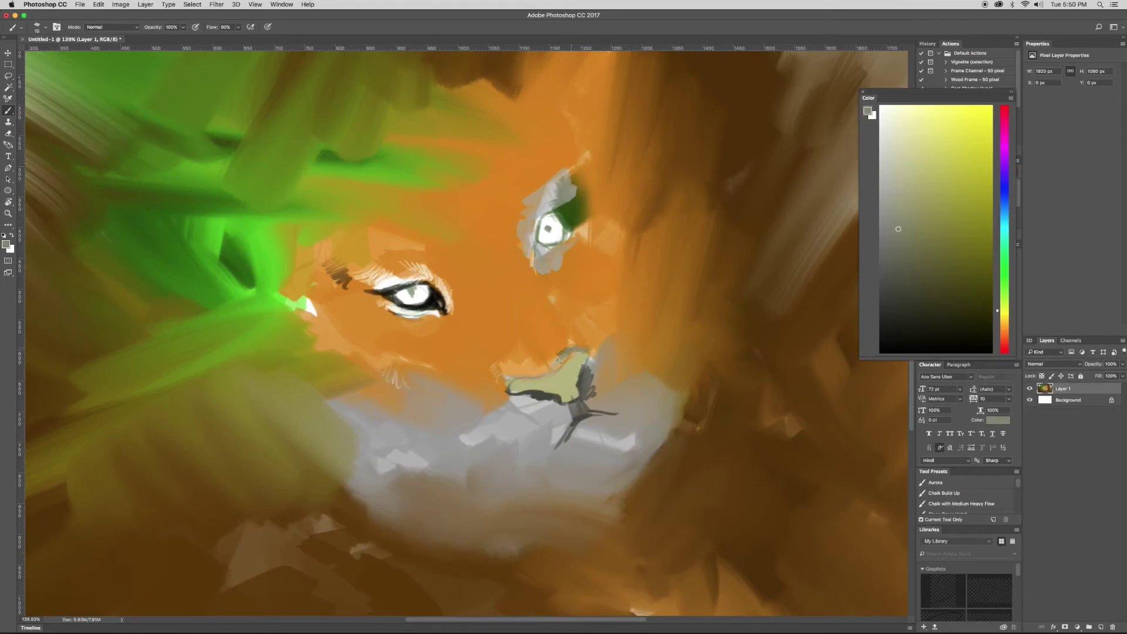
{"action": "left_click_drag", "start_coordinate": [502, 381], "coordinate": [548, 371]}
{"action": "left_click", "coordinate": [519, 399], "text": "alt"}
{"action": "right_click", "coordinate": [516, 400]}
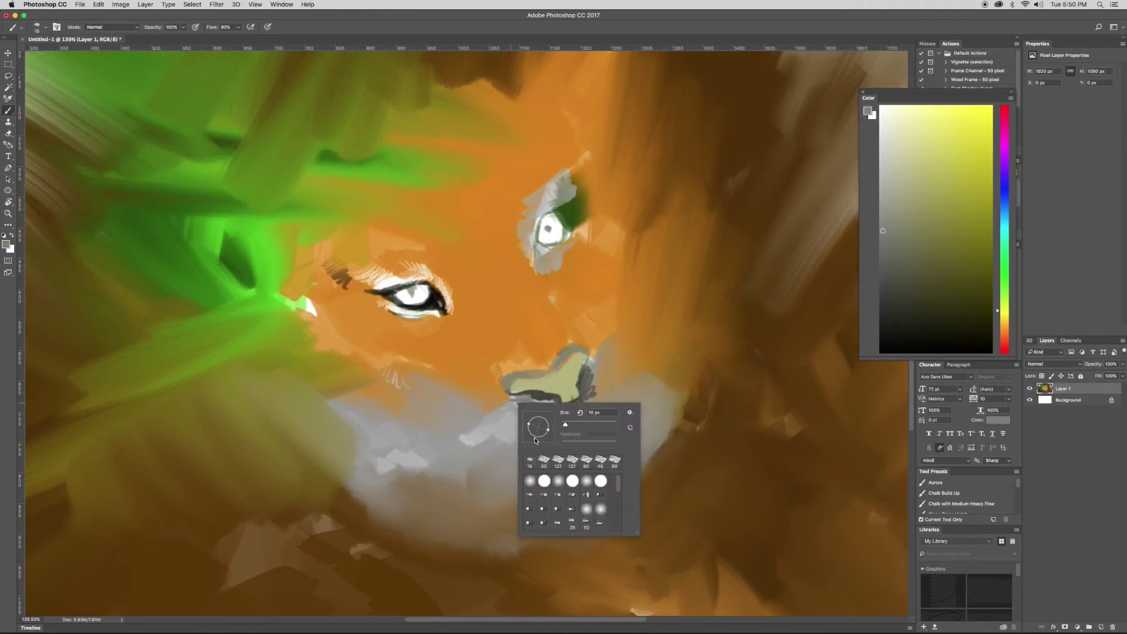
{"action": "left_click", "coordinate": [567, 382], "text": "alt"}
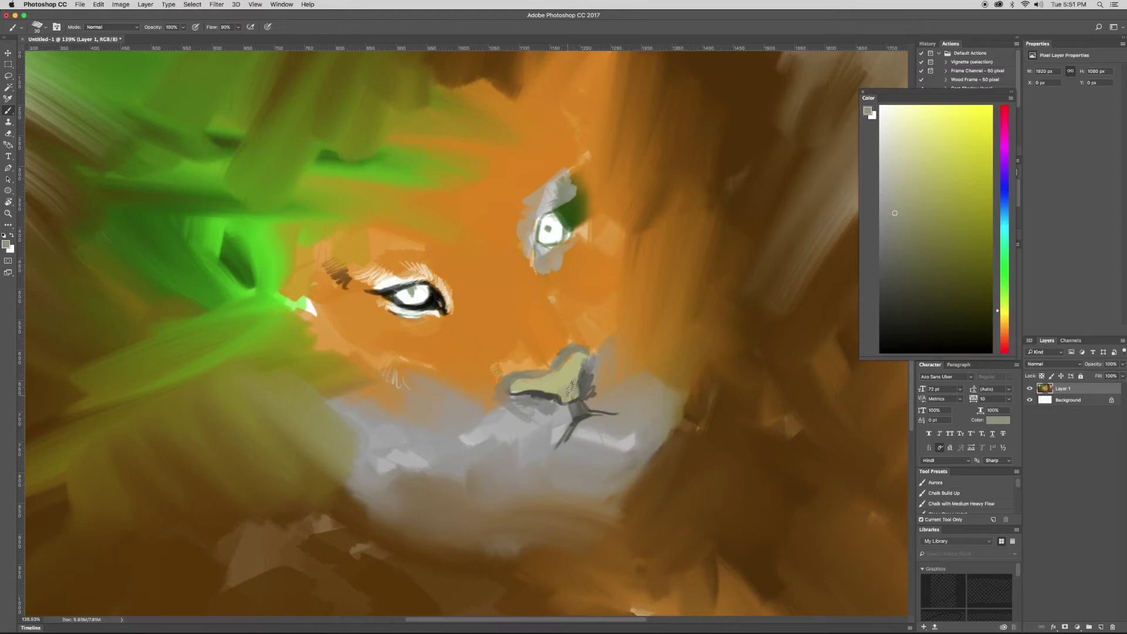
{"action": "left_click", "coordinate": [474, 313], "text": "alt"}
{"action": "right_click", "coordinate": [767, 250]}
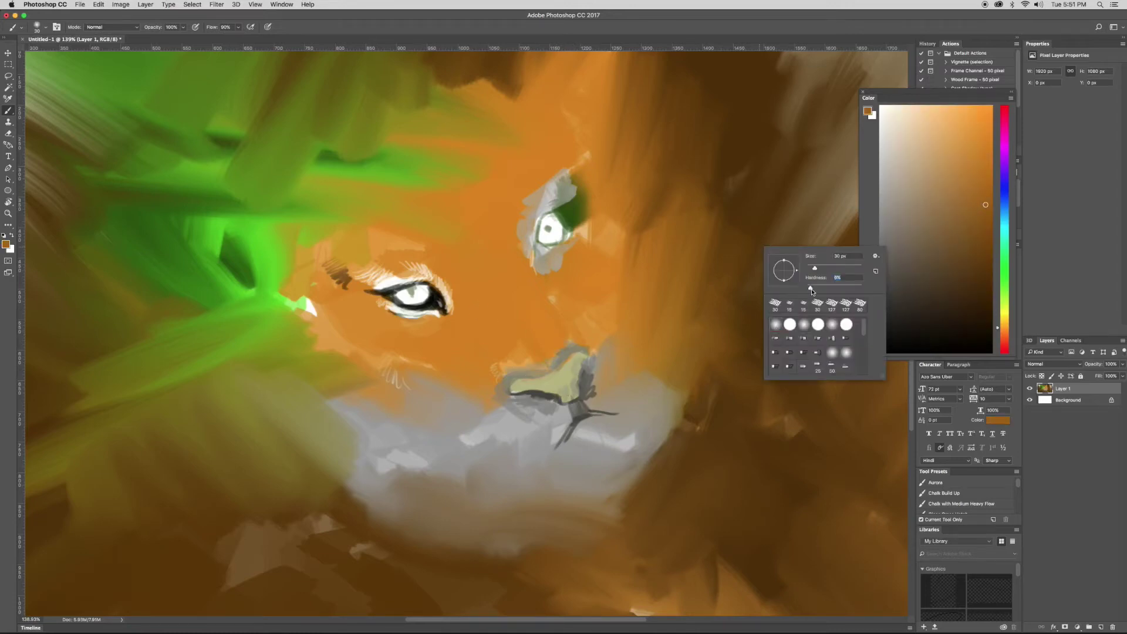
{"action": "left_click_drag", "start_coordinate": [571, 327], "coordinate": [591, 348]}
- At 30% opacity in Multiply mode, shade softly around and under the left eye
{"action": "key", "text": "3"}
{"action": "key", "text": "bracketright"}
{"action": "key", "text": "bracketright"}
{"action": "key", "text": "bracketright"}
{"action": "mouse_move", "coordinate": [564, 247]}
{"action": "left_mouse_down"}
{"action": "mouse_move", "coordinate": [528, 299]}
{"action": "mouse_move", "coordinate": [446, 369]}
{"action": "left_mouse_up"}
{"action": "left_click_drag", "start_coordinate": [400, 235], "coordinate": [469, 276]}
{"action": "left_click", "coordinate": [1076, 368]}
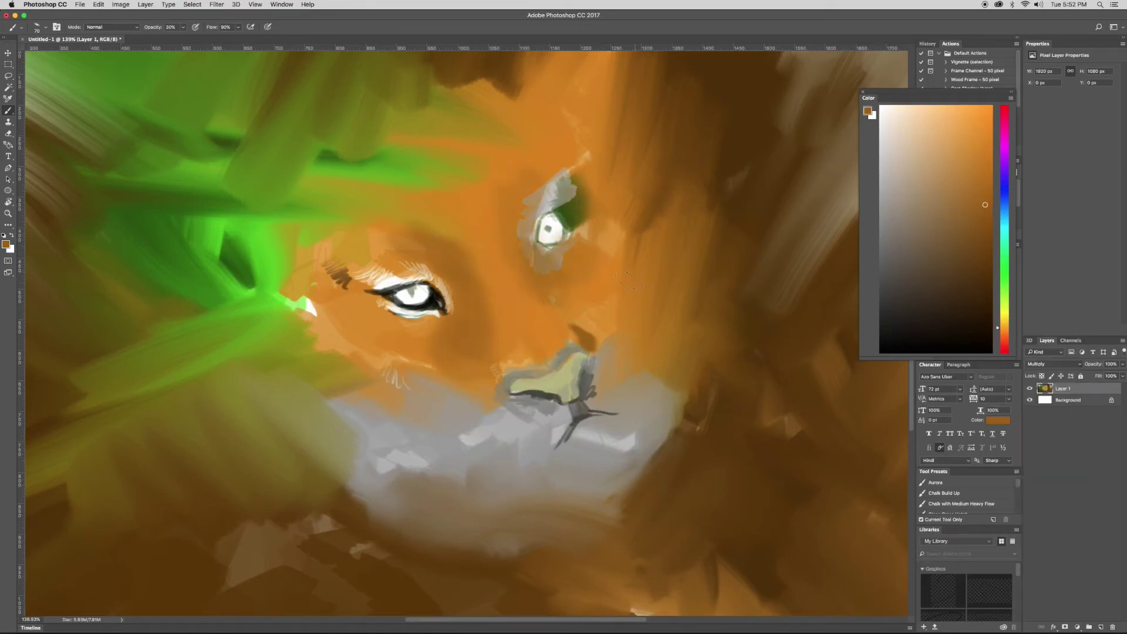
{"action": "right_click", "coordinate": [494, 230]}
{"action": "key", "text": "Return"}
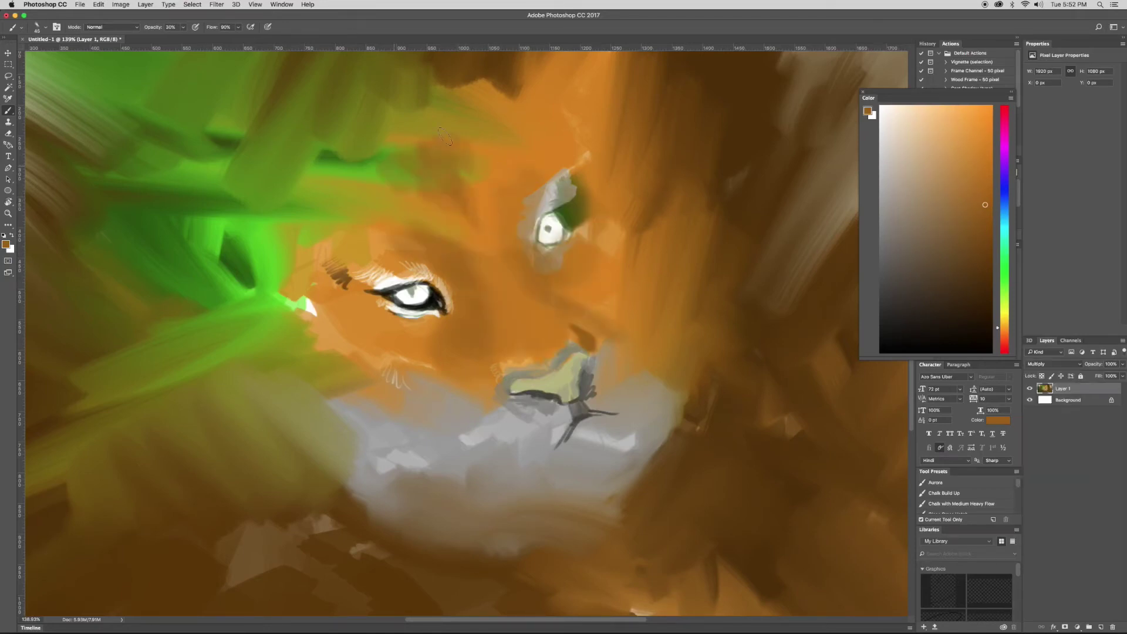
{"action": "mouse_move", "coordinate": [375, 320]}
{"action": "left_mouse_down"}
{"action": "mouse_move", "coordinate": [475, 303]}
{"action": "mouse_move", "coordinate": [464, 288]}
{"action": "mouse_move", "coordinate": [476, 323]}
{"action": "left_mouse_up"}
- With a smaller black brush at 100% opacity, paint the right eye's upper eyelid
{"action": "key", "text": "d"}
{"action": "right_click", "coordinate": [495, 230]}
{"action": "double_click", "coordinate": [549, 288]}
{"action": "key", "text": "0"}
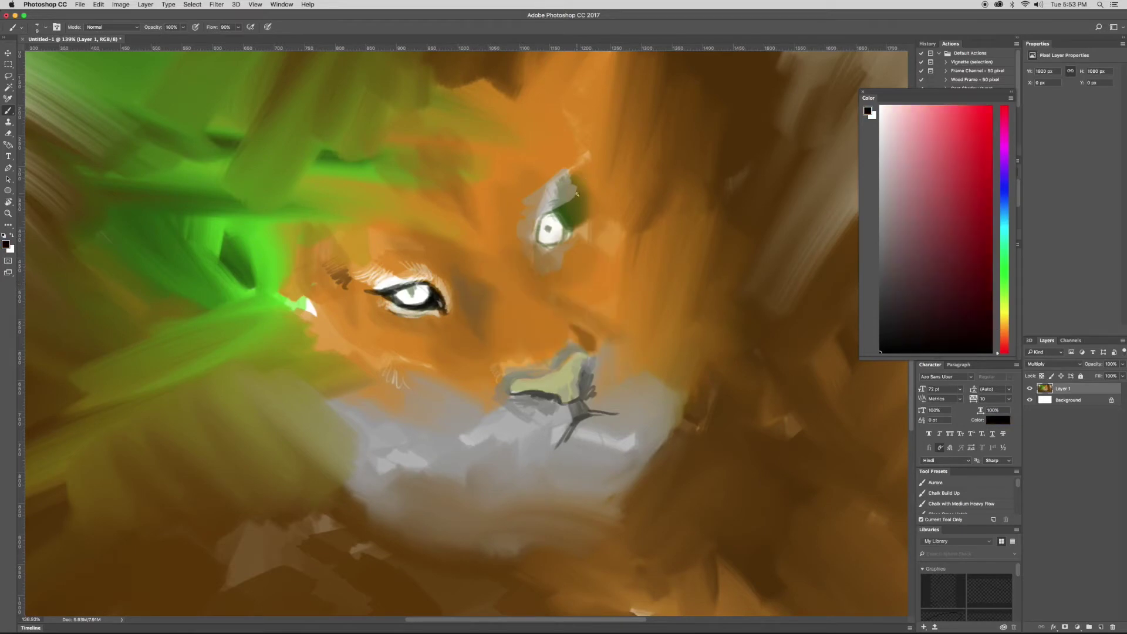
{"action": "left_click_drag", "start_coordinate": [568, 157], "coordinate": [576, 189]}
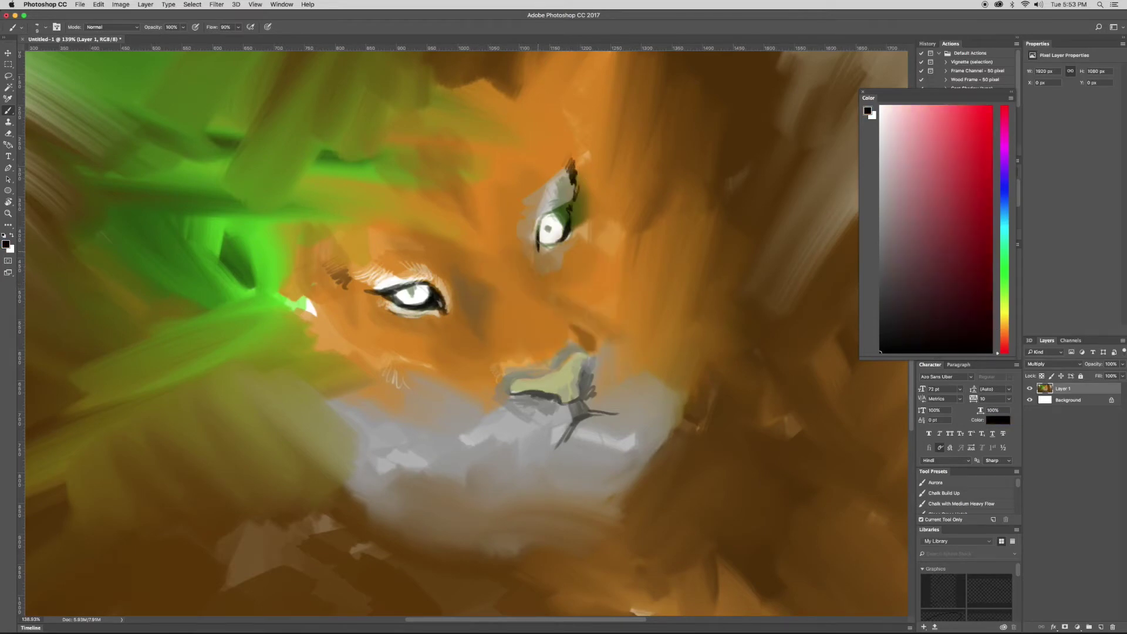
- Paint the right eye's iris in sampled orange-brown with a darker brown tone
{"action": "left_click", "coordinate": [538, 245], "text": "alt"}
{"action": "mouse_move", "coordinate": [543, 238]}
{"action": "left_mouse_down"}
{"action": "mouse_move", "coordinate": [557, 220]}
{"action": "mouse_move", "coordinate": [546, 232]}
{"action": "mouse_move", "coordinate": [550, 216]}
{"action": "mouse_move", "coordinate": [558, 240]}
{"action": "left_mouse_up"}
{"action": "left_click", "coordinate": [547, 231], "text": "alt"}
{"action": "left_click", "coordinate": [550, 237], "text": "alt"}
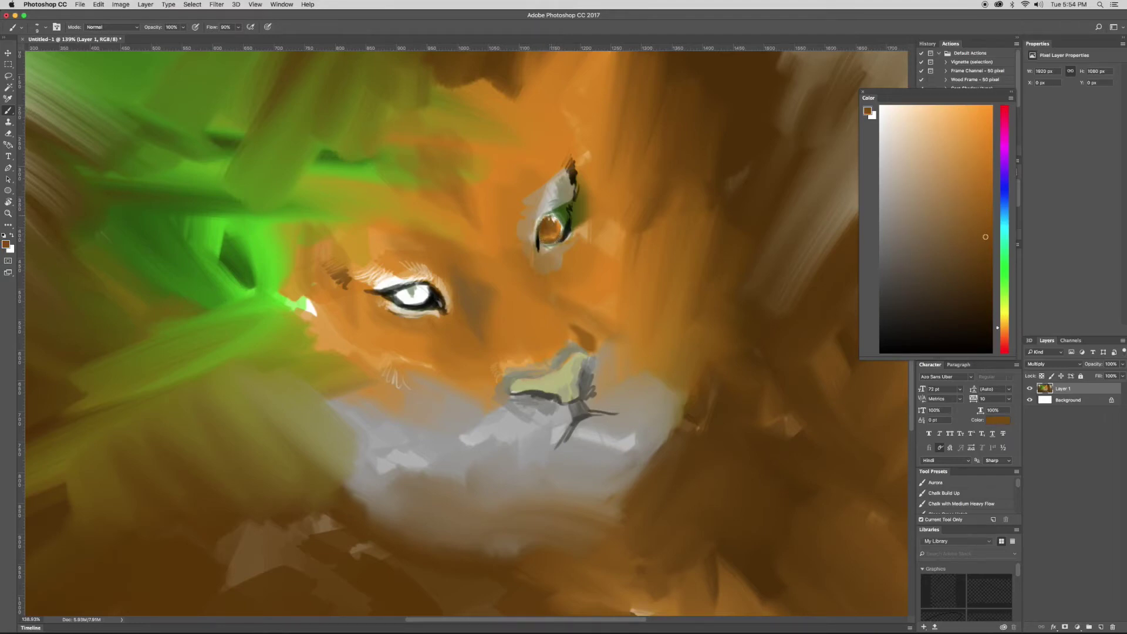
{"action": "left_click", "coordinate": [549, 229], "text": "alt"}
{"action": "key", "text": "d"}
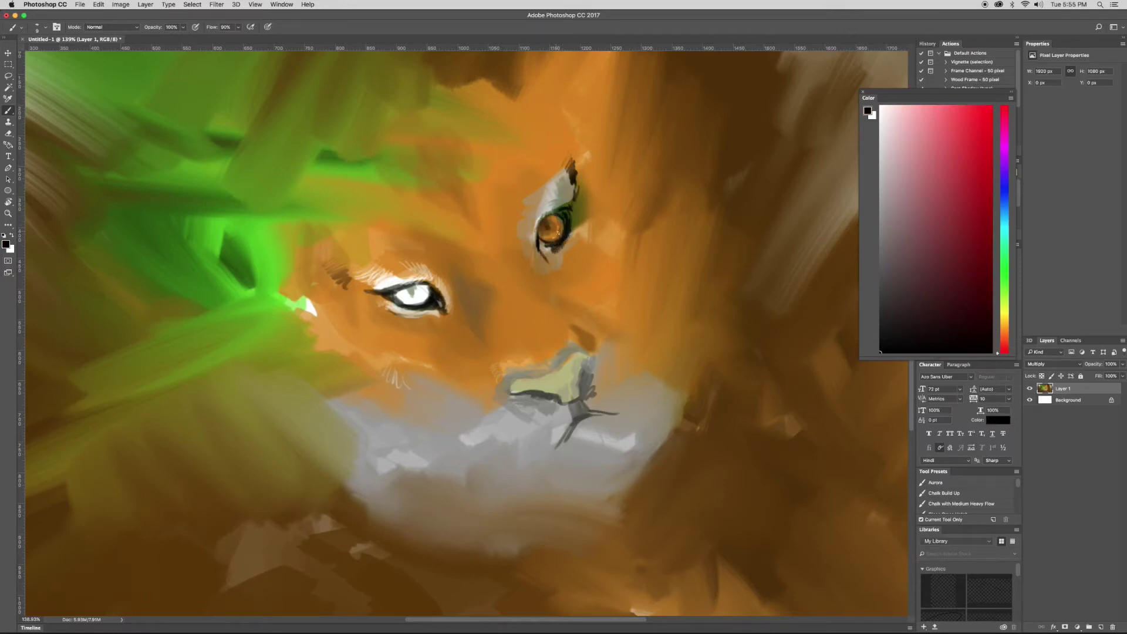
{"action": "key", "text": "x"}
{"action": "key", "text": "shift+b"}
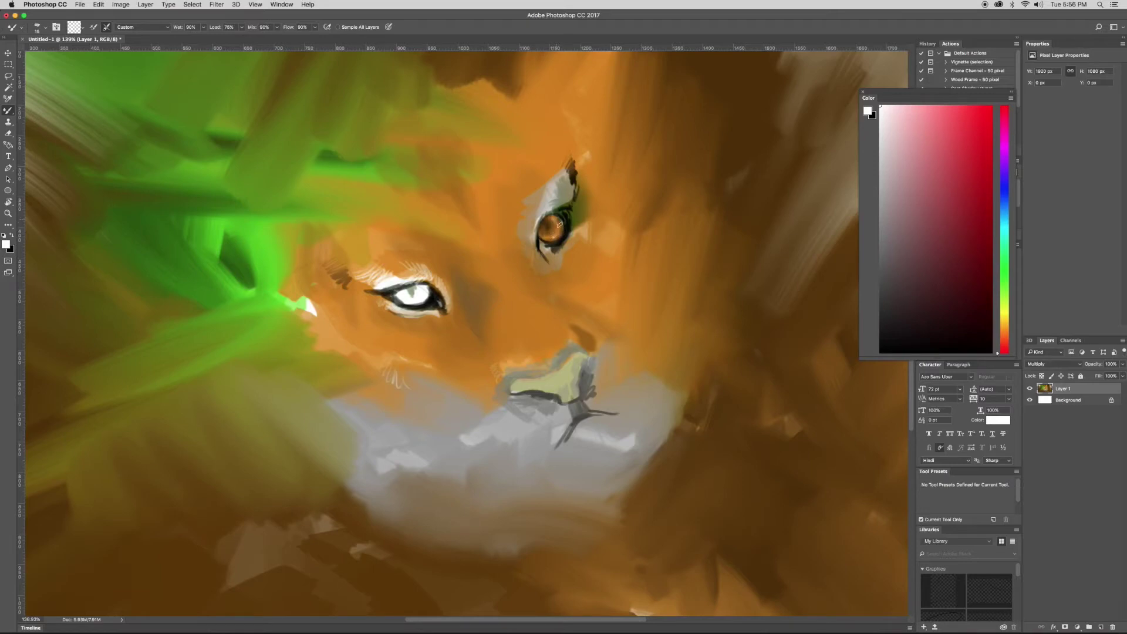
- Paint two black stripe marks above the tiger's eye
{"action": "right_click", "coordinate": [561, 206]}
{"action": "key", "text": "Escape"}
{"action": "key", "text": "shift+b"}
{"action": "key", "text": "x"}
{"action": "left_click_drag", "start_coordinate": [574, 162], "coordinate": [561, 142]}
{"action": "left_click_drag", "start_coordinate": [517, 125], "coordinate": [546, 138]}
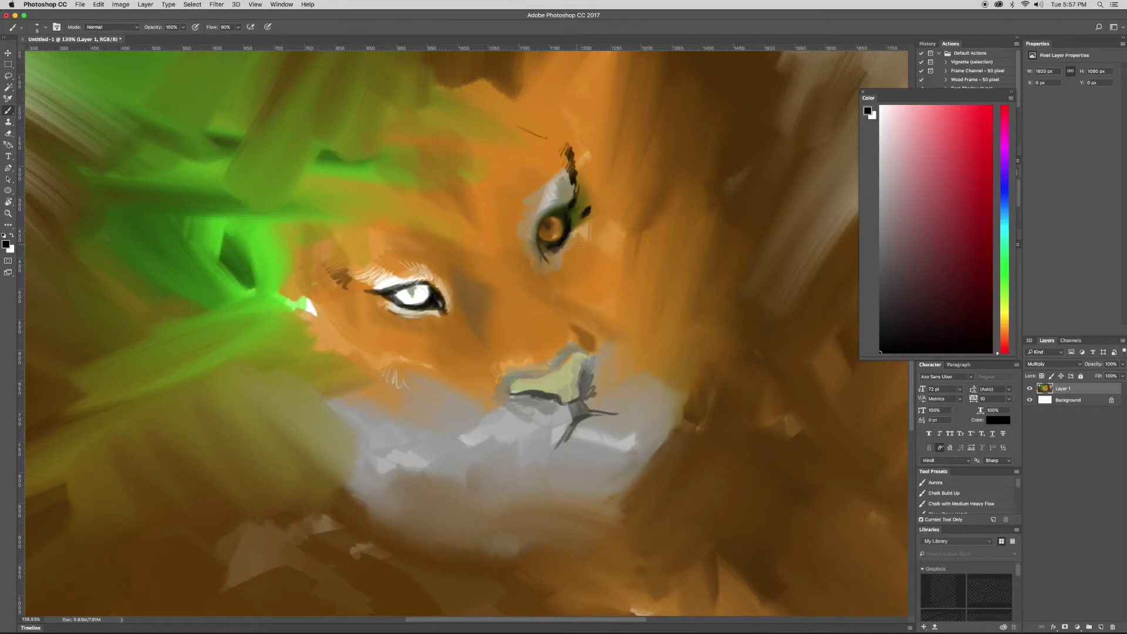
- Paint a brown Multiply shadow below the eye using sampled fur orange
{"action": "left_click", "coordinate": [645, 220], "text": "alt"}
{"action": "key", "text": "shift+alt+m"}
{"action": "right_click", "coordinate": [641, 248]}
{"action": "key", "text": "Return"}
{"action": "mouse_move", "coordinate": [580, 252]}
{"action": "left_mouse_down"}
{"action": "mouse_move", "coordinate": [574, 274]}
{"action": "mouse_move", "coordinate": [540, 285]}
{"action": "mouse_move", "coordinate": [608, 276]}
{"action": "left_mouse_up"}
{"action": "left_click", "coordinate": [594, 267], "text": "alt"}
{"action": "key", "text": "shift+b"}
{"action": "key", "text": "shift+b"}
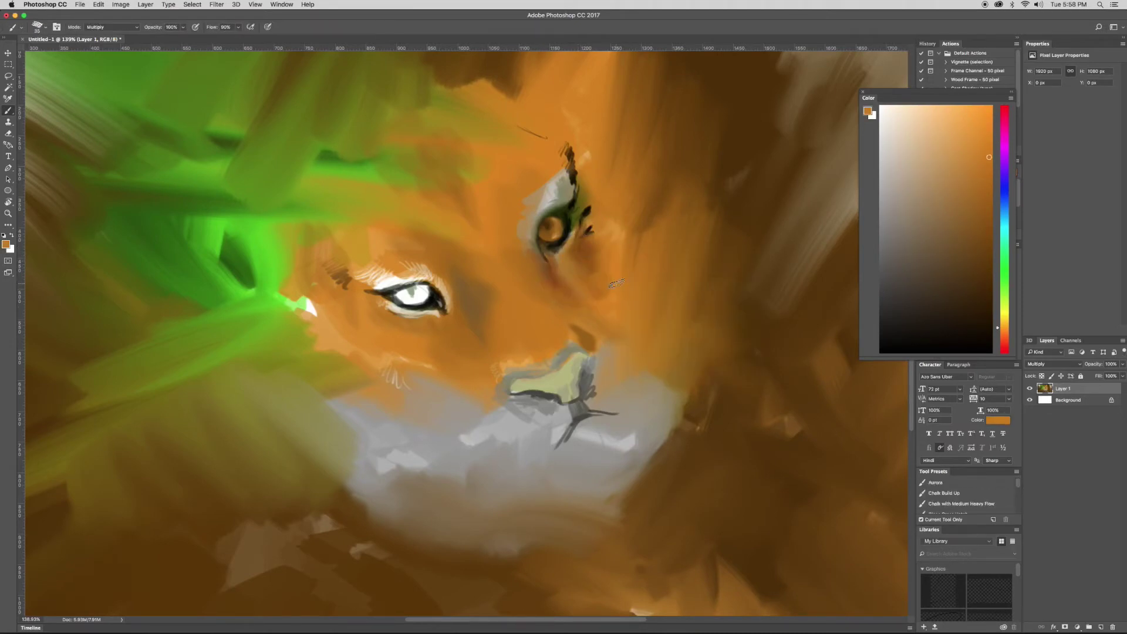
- Paint white fur highlights near the eye in Normal blending
{"action": "key", "text": "d"}
{"action": "key", "text": "x"}
{"action": "key", "text": "shift+alt+n"}
{"action": "left_click_drag", "start_coordinate": [621, 241], "coordinate": [618, 214]}
{"action": "key", "text": "bracketleft"}
{"action": "key", "text": "bracketleft"}
{"action": "key", "text": "bracketleft"}
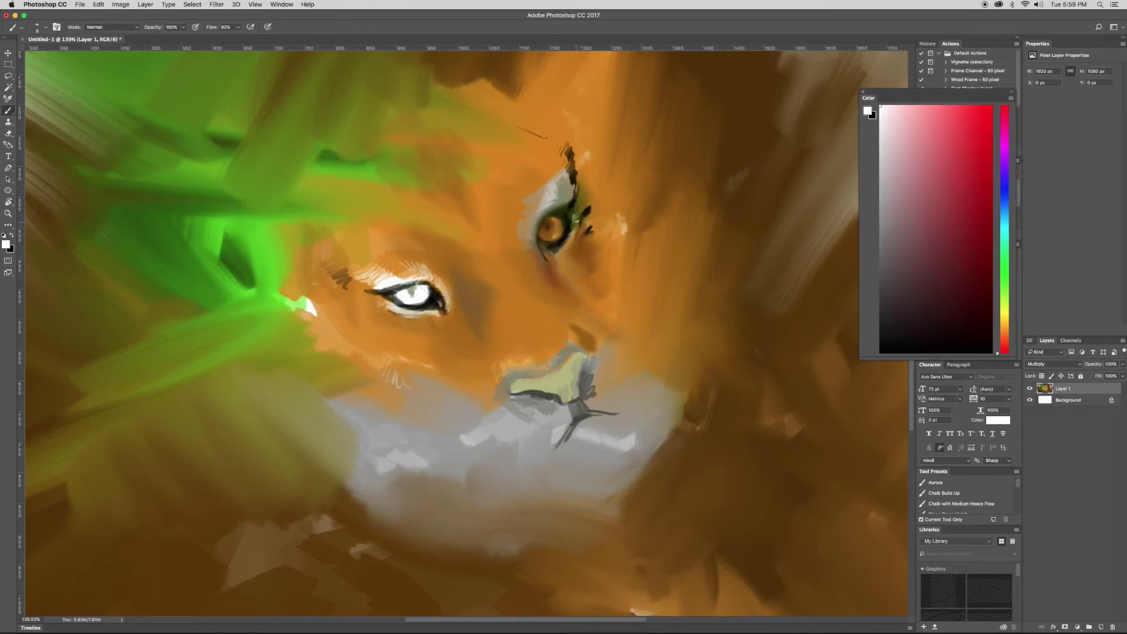
- Add light grey-beige fur streaks by the upper eye and a dark brown corner mark
{"action": "left_click", "coordinate": [531, 223], "text": "alt"}
{"action": "left_click_drag", "start_coordinate": [528, 228], "coordinate": [521, 246]}
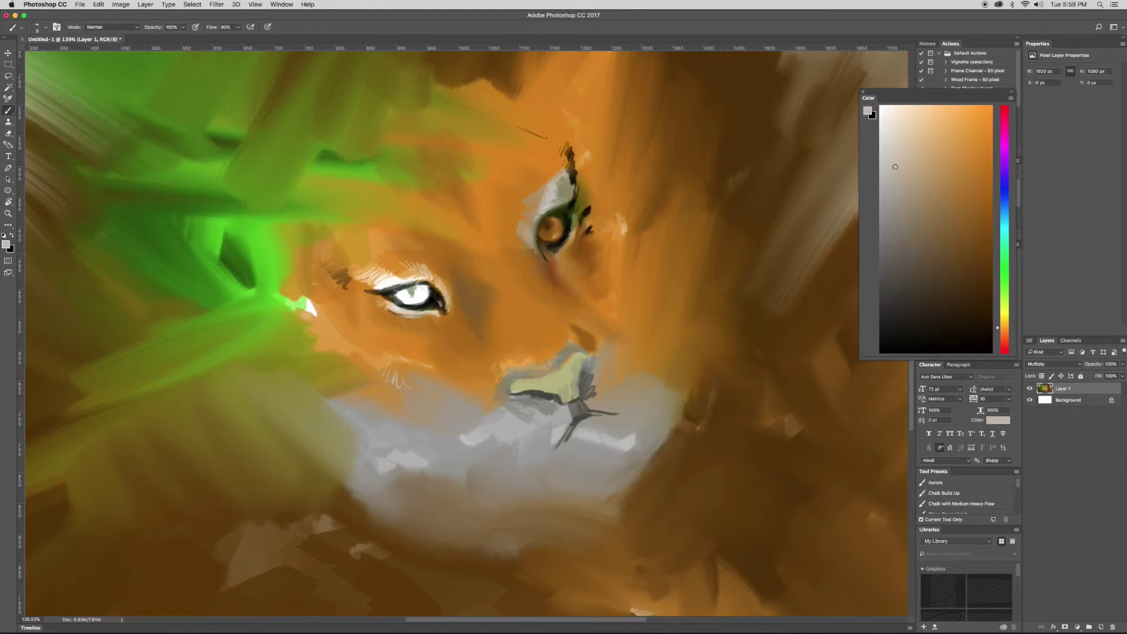
{"action": "mouse_move", "coordinate": [507, 138]}
{"action": "left_mouse_down"}
{"action": "mouse_move", "coordinate": [525, 181]}
{"action": "mouse_move", "coordinate": [522, 209]}
{"action": "left_mouse_up"}
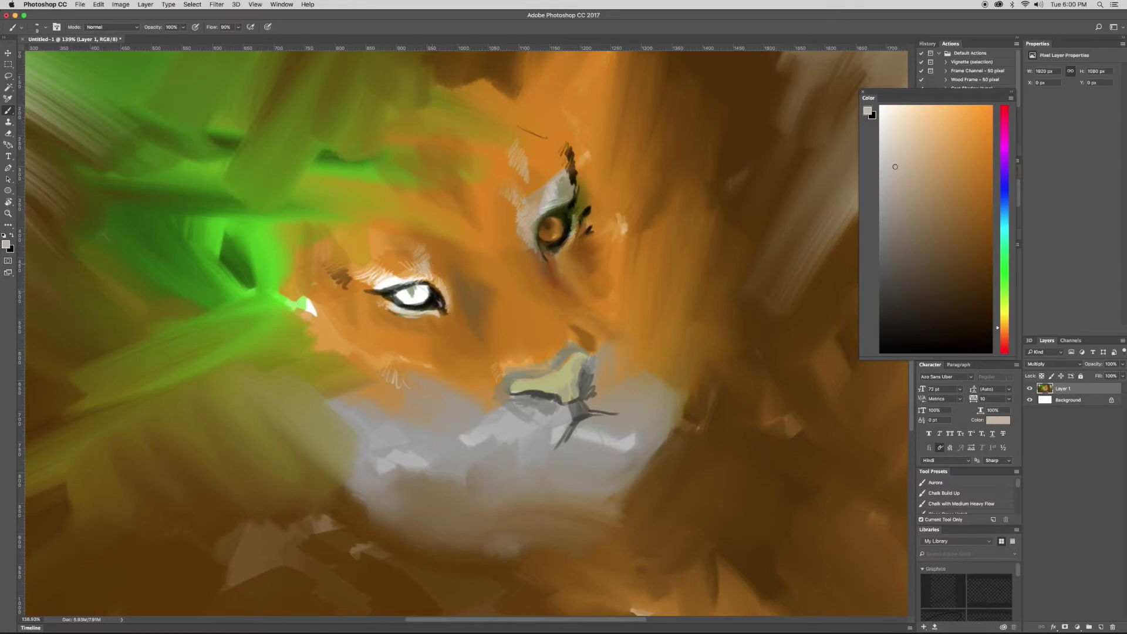
{"action": "left_click", "coordinate": [451, 307], "text": "alt"}
{"action": "left_click_drag", "start_coordinate": [440, 292], "coordinate": [449, 304]}
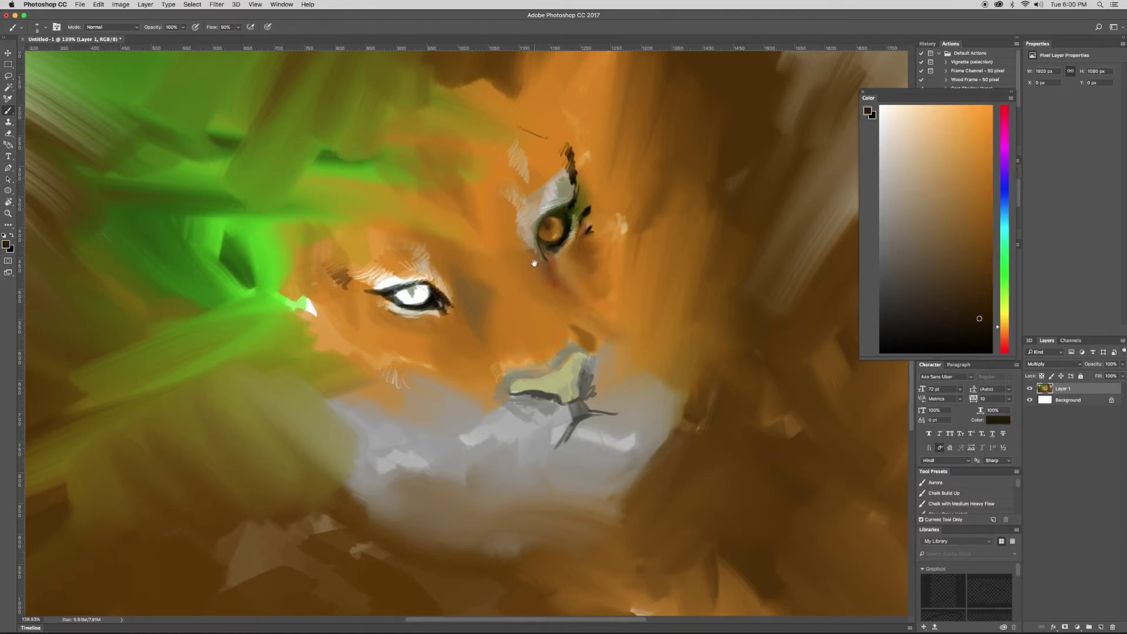
- Hatch light fur above the upper eye and around and below the lower eye
{"action": "left_click_drag", "start_coordinate": [534, 263], "coordinate": [469, 313]}
{"action": "left_click_drag", "start_coordinate": [464, 176], "coordinate": [493, 243]}
{"action": "left_click", "coordinate": [490, 244], "text": "alt"}
{"action": "left_click_drag", "start_coordinate": [285, 279], "coordinate": [337, 334]}
{"action": "mouse_move", "coordinate": [358, 402]}
{"action": "left_mouse_down"}
{"action": "mouse_move", "coordinate": [311, 391]}
{"action": "mouse_move", "coordinate": [396, 438]}
{"action": "mouse_move", "coordinate": [373, 387]}
{"action": "mouse_move", "coordinate": [317, 385]}
{"action": "mouse_move", "coordinate": [390, 439]}
{"action": "mouse_move", "coordinate": [288, 396]}
{"action": "left_mouse_up"}
- Blend the fur streaks below the eye and the grey beside and below the nose with the Mixer Brush
{"action": "key", "text": "shift+b"}
{"action": "mouse_move", "coordinate": [332, 470]}
{"action": "left_mouse_down"}
{"action": "mouse_move", "coordinate": [238, 350]}
{"action": "mouse_move", "coordinate": [306, 340]}
{"action": "mouse_move", "coordinate": [273, 314]}
{"action": "left_mouse_up"}
{"action": "left_click_drag", "start_coordinate": [438, 420], "coordinate": [466, 405]}
{"action": "mouse_move", "coordinate": [405, 435]}
{"action": "left_mouse_down"}
{"action": "mouse_move", "coordinate": [449, 472]}
{"action": "mouse_move", "coordinate": [491, 449]}
{"action": "mouse_move", "coordinate": [499, 467]}
{"action": "left_mouse_up"}
{"action": "mouse_move", "coordinate": [426, 475]}
{"action": "left_mouse_down"}
{"action": "mouse_move", "coordinate": [492, 482]}
{"action": "mouse_move", "coordinate": [463, 496]}
{"action": "mouse_move", "coordinate": [411, 472]}
{"action": "left_mouse_up"}
{"action": "key", "text": "shift+b"}
{"action": "left_click", "coordinate": [451, 477], "text": "alt"}
- Paint light whiskers fanning below and right of the nose
{"action": "mouse_move", "coordinate": [522, 449]}
{"action": "left_mouse_down"}
{"action": "mouse_move", "coordinate": [537, 424]}
{"action": "mouse_move", "coordinate": [564, 437]}
{"action": "left_mouse_up"}
{"action": "left_click_drag", "start_coordinate": [526, 461], "coordinate": [570, 461]}
{"action": "left_click", "coordinate": [516, 490], "text": "alt"}
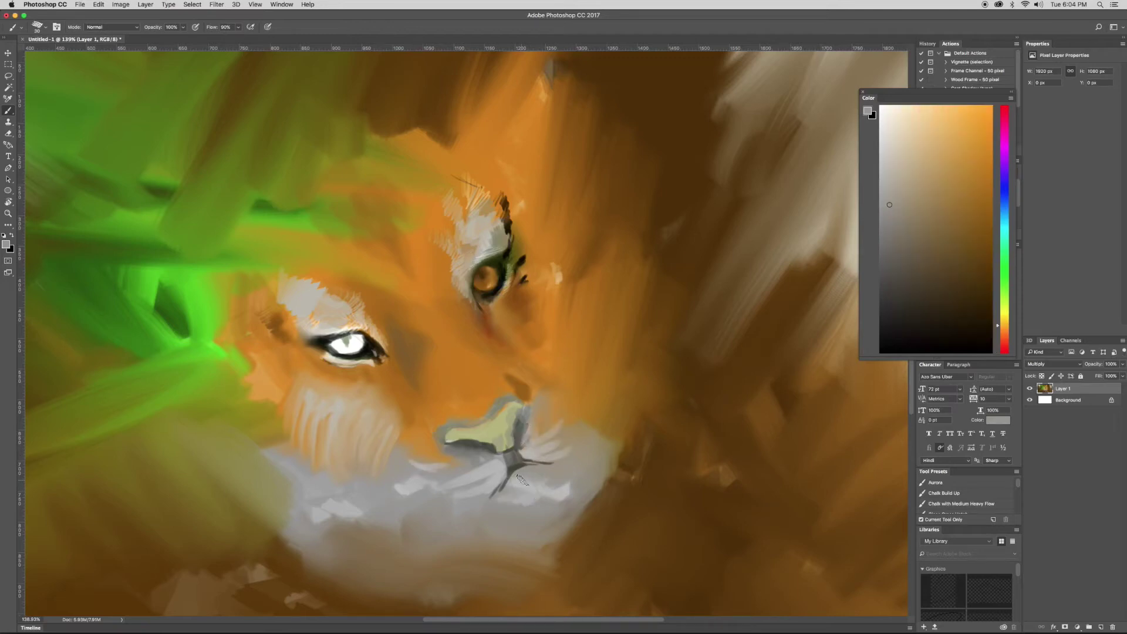
{"action": "left_click", "coordinate": [523, 475], "text": "alt"}
{"action": "left_click", "coordinate": [503, 462], "text": "alt"}
{"action": "key", "text": "shift+b"}
{"action": "key", "text": "shift+b"}
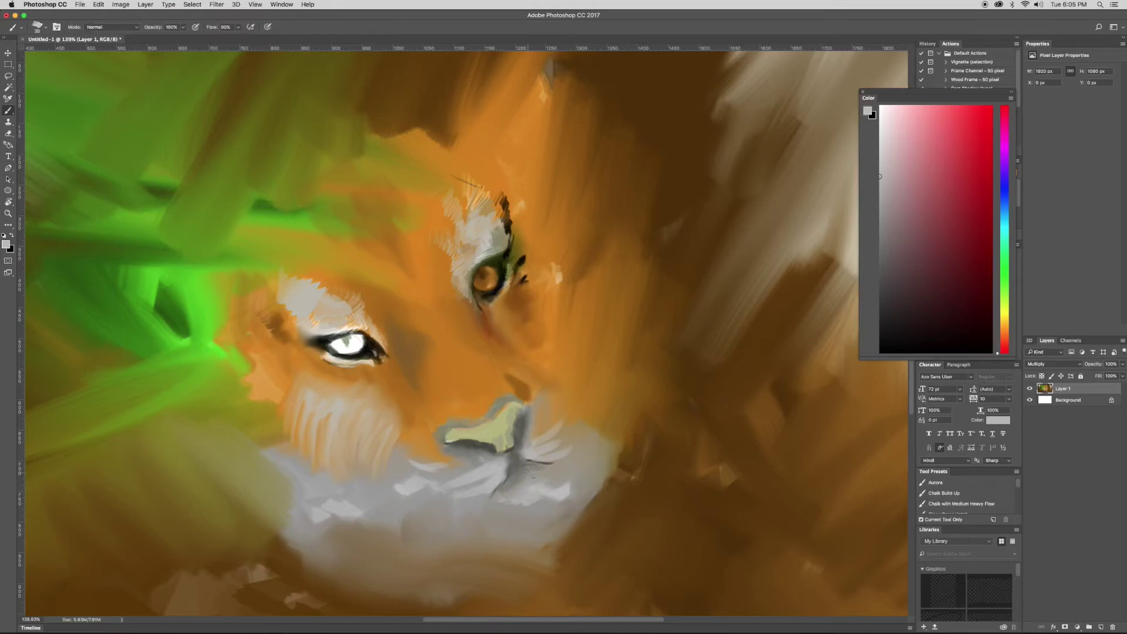
{"action": "key", "text": "d"}
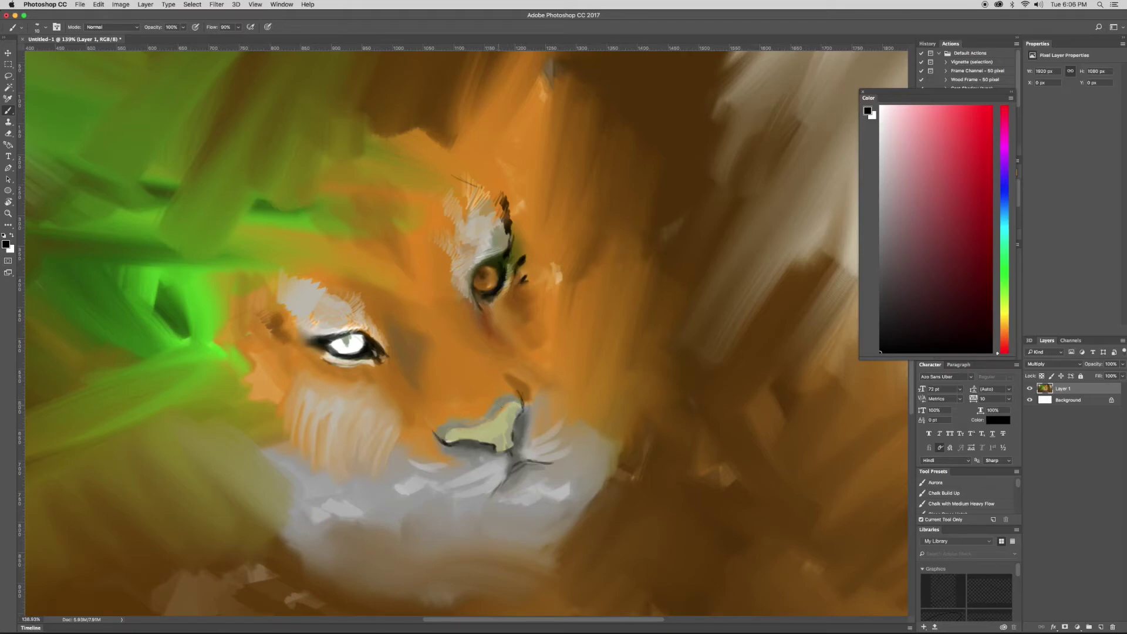
- Dab yellow-olive paint around the tiger's nose
{"action": "left_click", "coordinate": [501, 407], "text": "alt"}
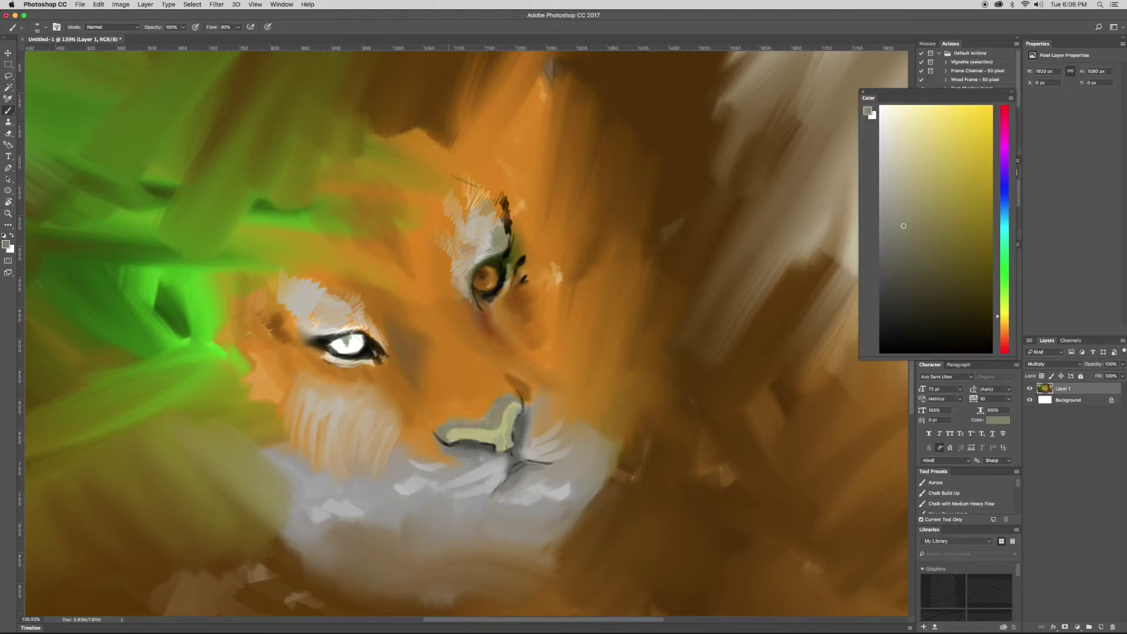
{"action": "left_click", "coordinate": [516, 405], "text": "alt"}
{"action": "left_click", "coordinate": [469, 405], "text": "alt"}
{"action": "mouse_move", "coordinate": [446, 438]}
{"action": "left_mouse_down"}
{"action": "mouse_move", "coordinate": [521, 400]}
{"action": "mouse_move", "coordinate": [458, 440]}
{"action": "left_mouse_up"}
{"action": "left_click", "coordinate": [517, 411], "text": "alt"}
- Pick olive and orange-brown tones and blend the muzzle between eye and nose
{"action": "left_click", "coordinate": [526, 388], "text": "alt"}
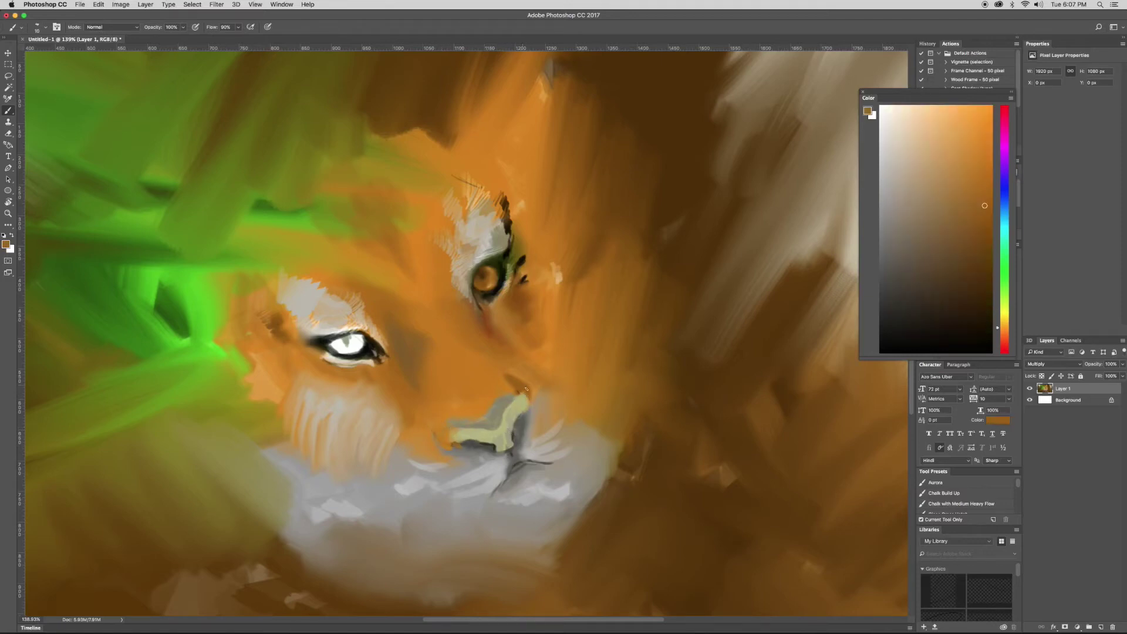
{"action": "left_click", "coordinate": [455, 432], "text": "alt"}
{"action": "left_click", "coordinate": [455, 440], "text": "alt"}
{"action": "left_click", "coordinate": [475, 420], "text": "alt"}
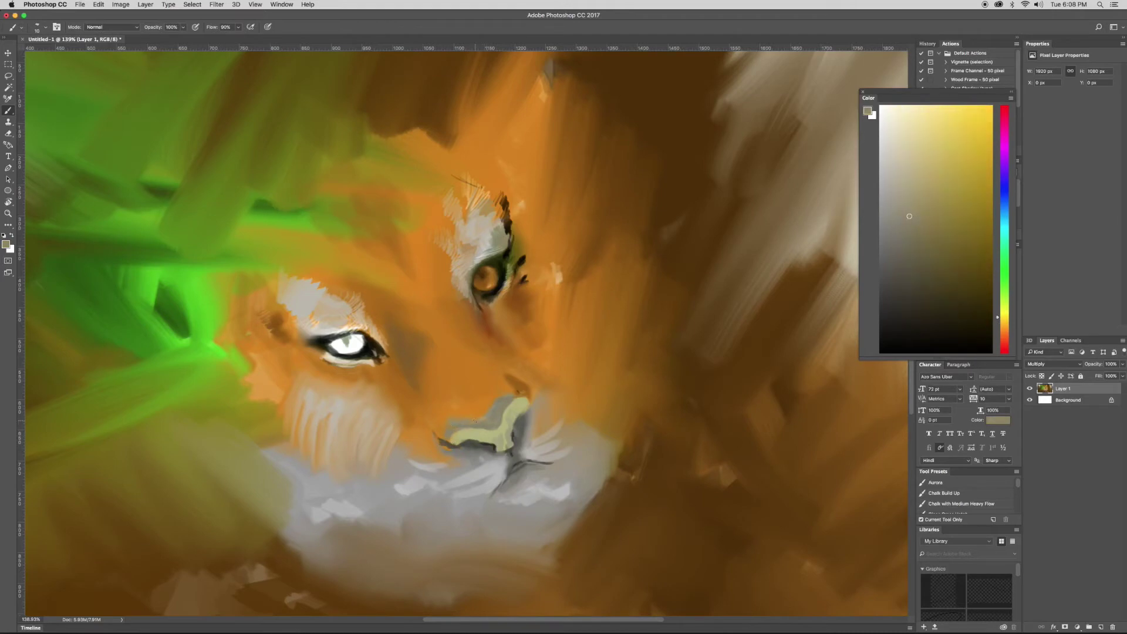
{"action": "left_click", "coordinate": [420, 390], "text": "alt"}
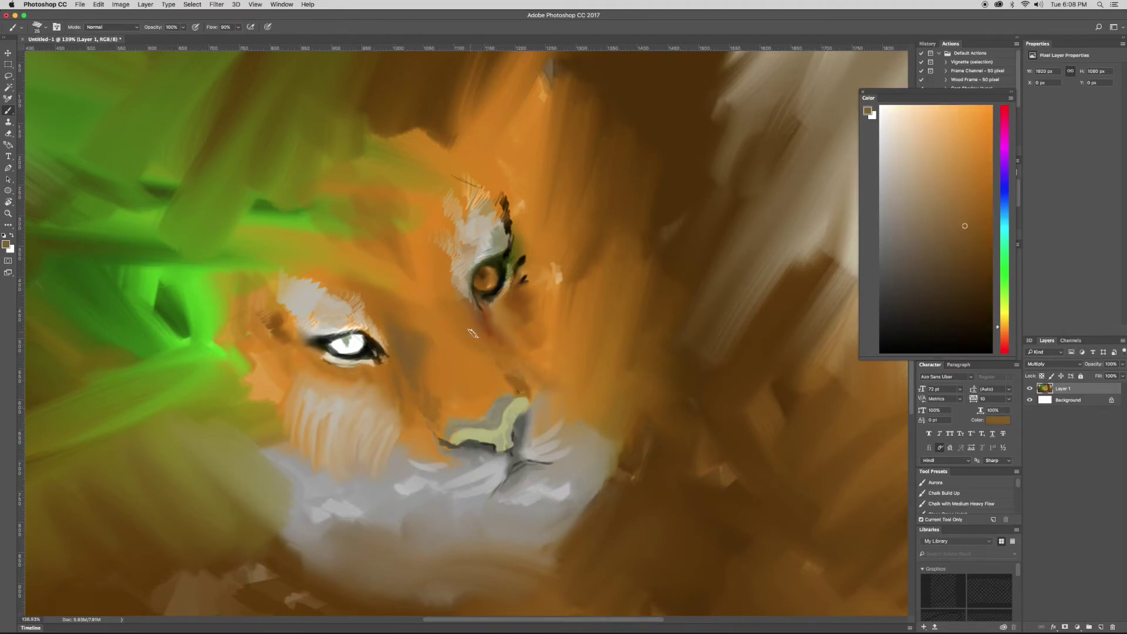
{"action": "key", "text": "shift+b"}
{"action": "left_click_drag", "start_coordinate": [478, 338], "coordinate": [431, 441]}
{"action": "left_click_drag", "start_coordinate": [488, 352], "coordinate": [420, 372]}
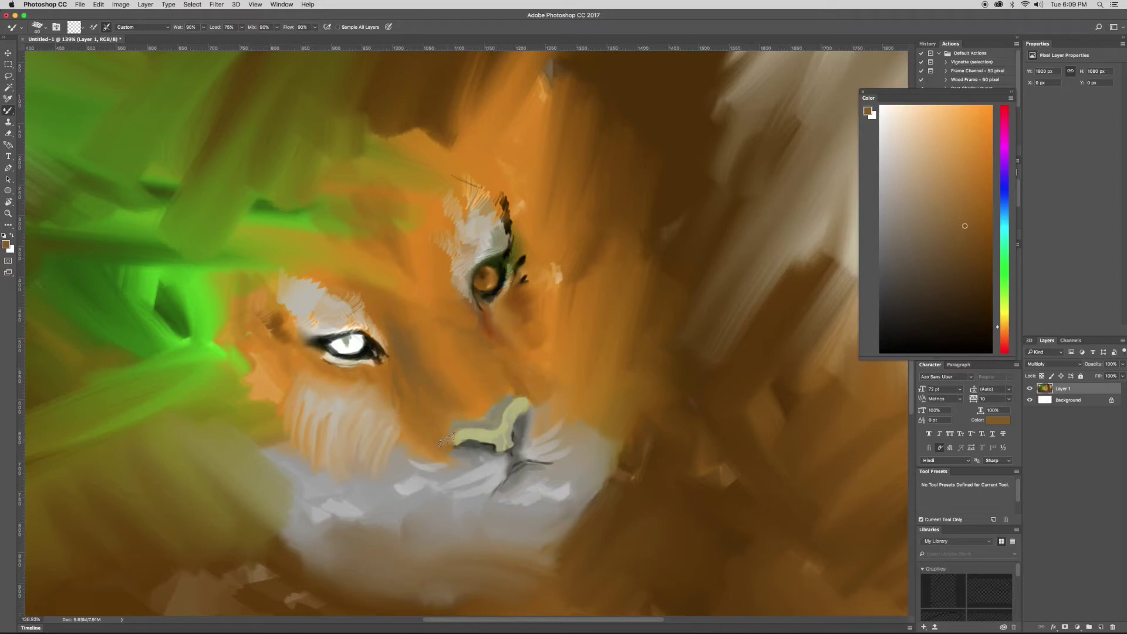
- Paint a black mark on the whisker pad right of the nose
{"action": "key", "text": "shift+b"}
{"action": "key", "text": "d"}
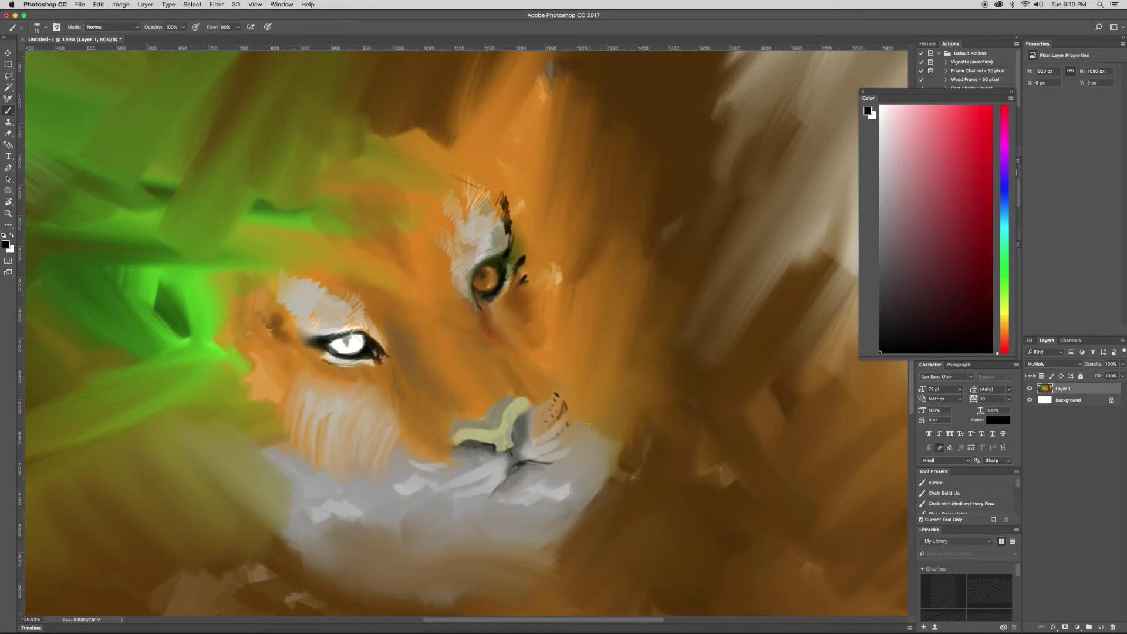
{"action": "left_click_drag", "start_coordinate": [589, 436], "coordinate": [565, 459]}
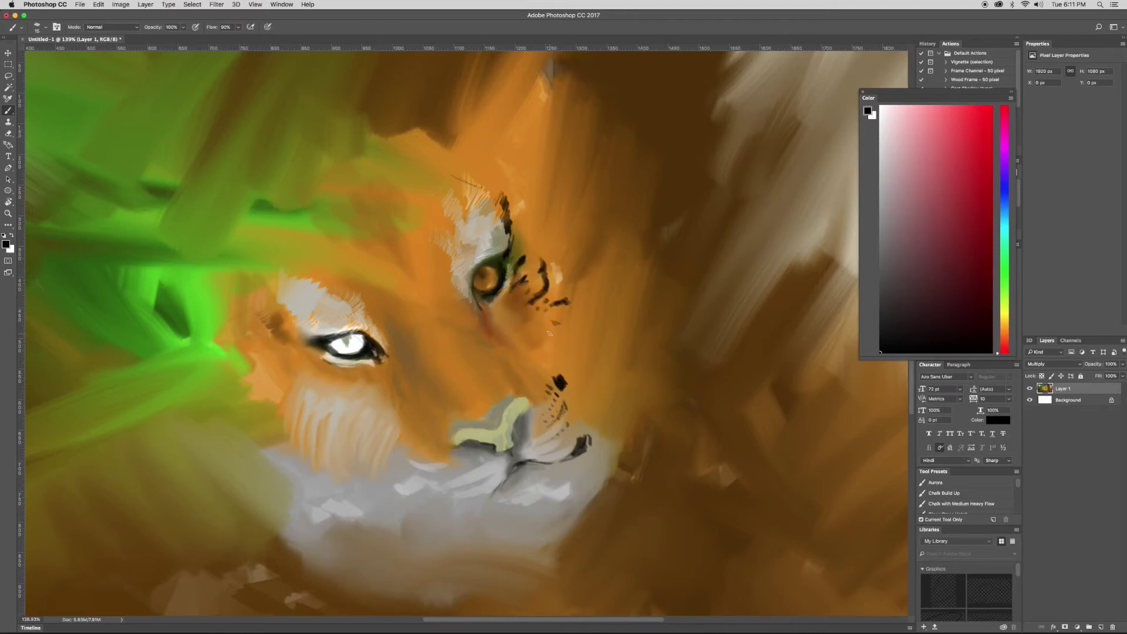
{"action": "left_click", "coordinate": [556, 376], "text": "alt"}
{"action": "key", "text": "d"}
- Hatch white fur beside the right eye and on the cheek
{"action": "key", "text": "x"}
{"action": "left_click_drag", "start_coordinate": [547, 251], "coordinate": [569, 324]}
{"action": "left_click_drag", "start_coordinate": [575, 257], "coordinate": [590, 293]}
{"action": "left_click_drag", "start_coordinate": [573, 340], "coordinate": [591, 351]}
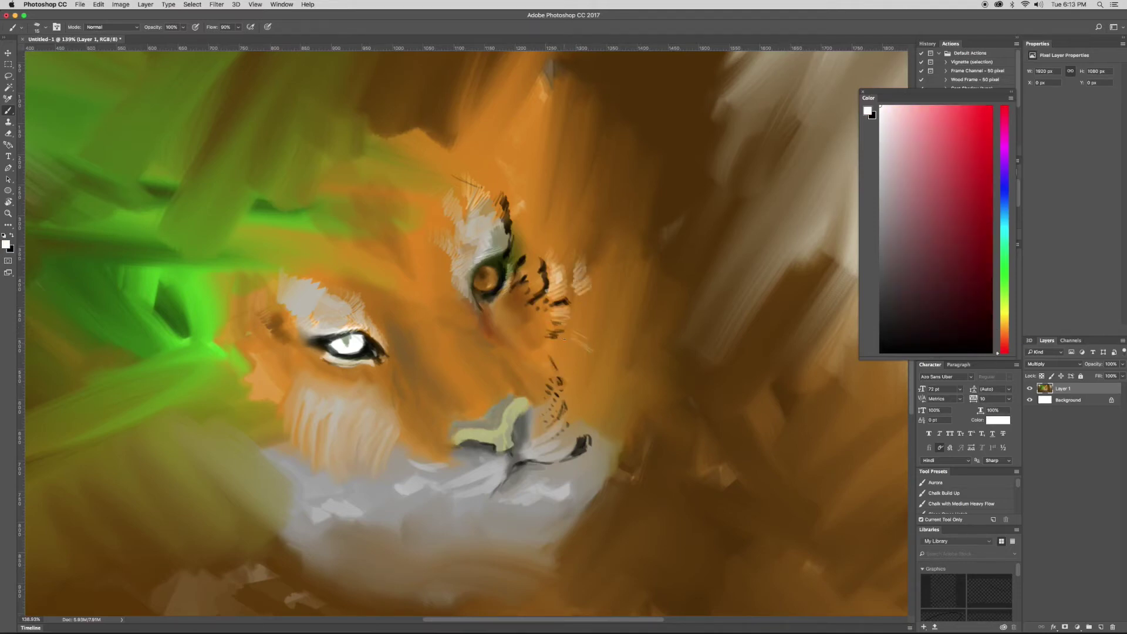
{"action": "left_click", "coordinate": [487, 242], "text": "alt"}
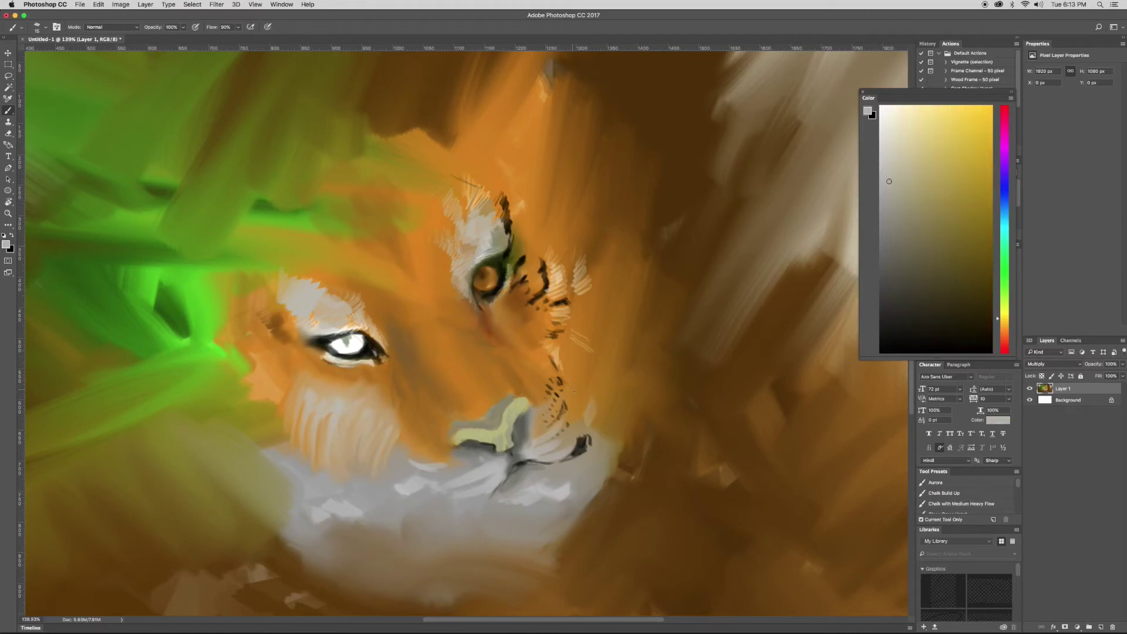
- Hatch light grey fur down the right cheek and on the left cheek
{"action": "left_click_drag", "start_coordinate": [617, 412], "coordinate": [591, 437]}
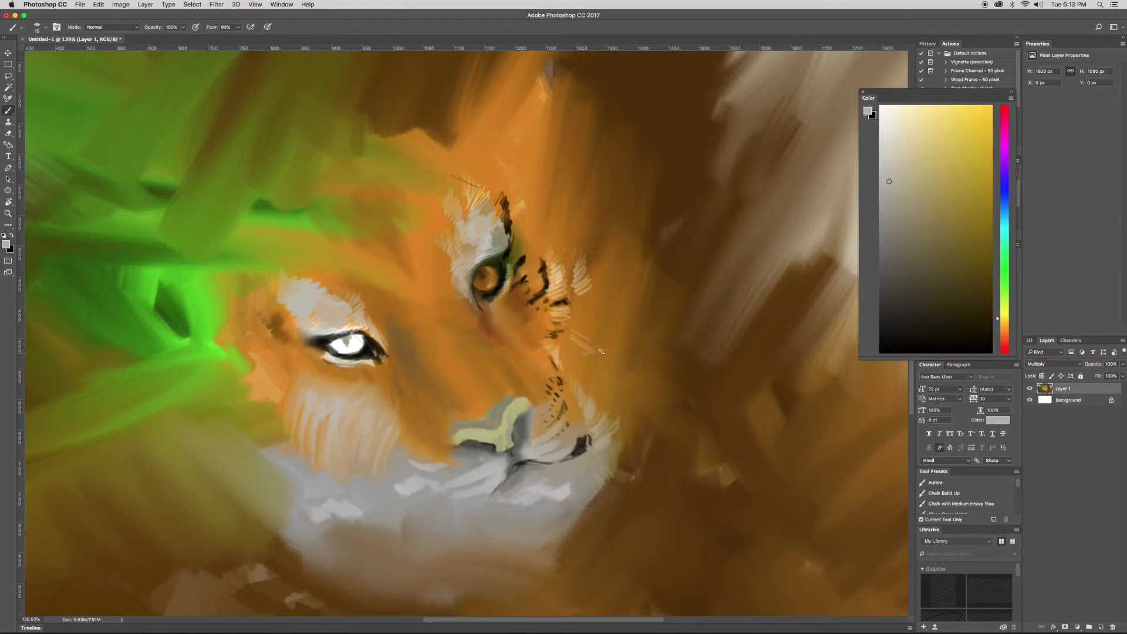
{"action": "left_click_drag", "start_coordinate": [601, 351], "coordinate": [610, 411]}
{"action": "mouse_move", "coordinate": [558, 182]}
{"action": "left_mouse_down"}
{"action": "mouse_move", "coordinate": [625, 279]}
{"action": "mouse_move", "coordinate": [576, 341]}
{"action": "mouse_move", "coordinate": [613, 354]}
{"action": "left_mouse_up"}
{"action": "left_click_drag", "start_coordinate": [222, 389], "coordinate": [276, 428]}
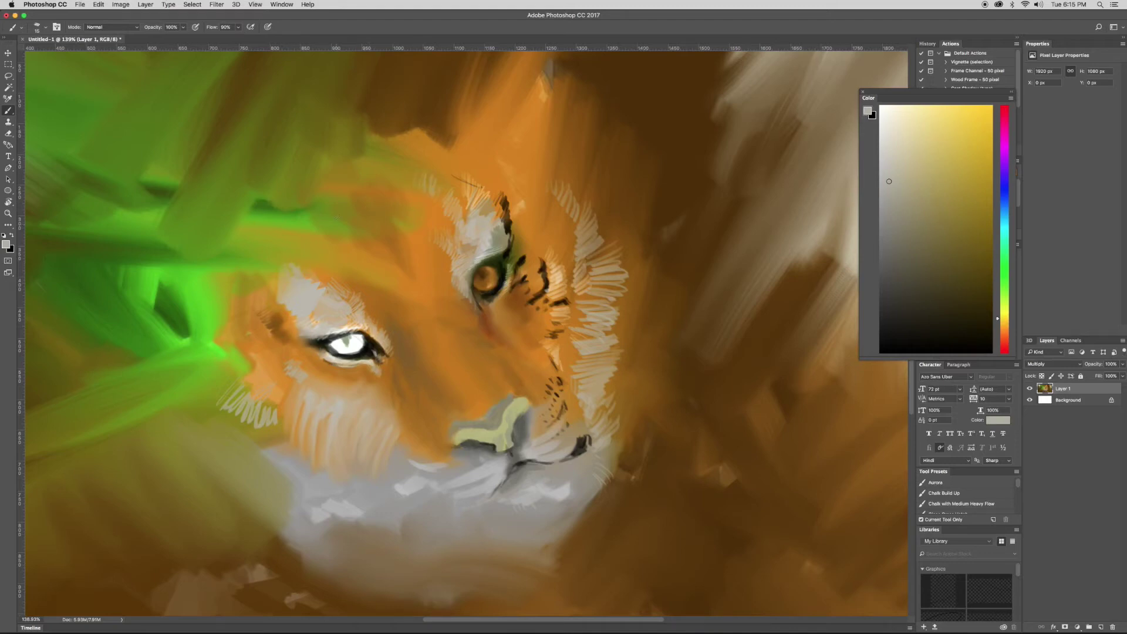
- Paint reddish-orange Multiply strokes over the brow and nose area beside the eye
{"action": "key", "text": "d"}
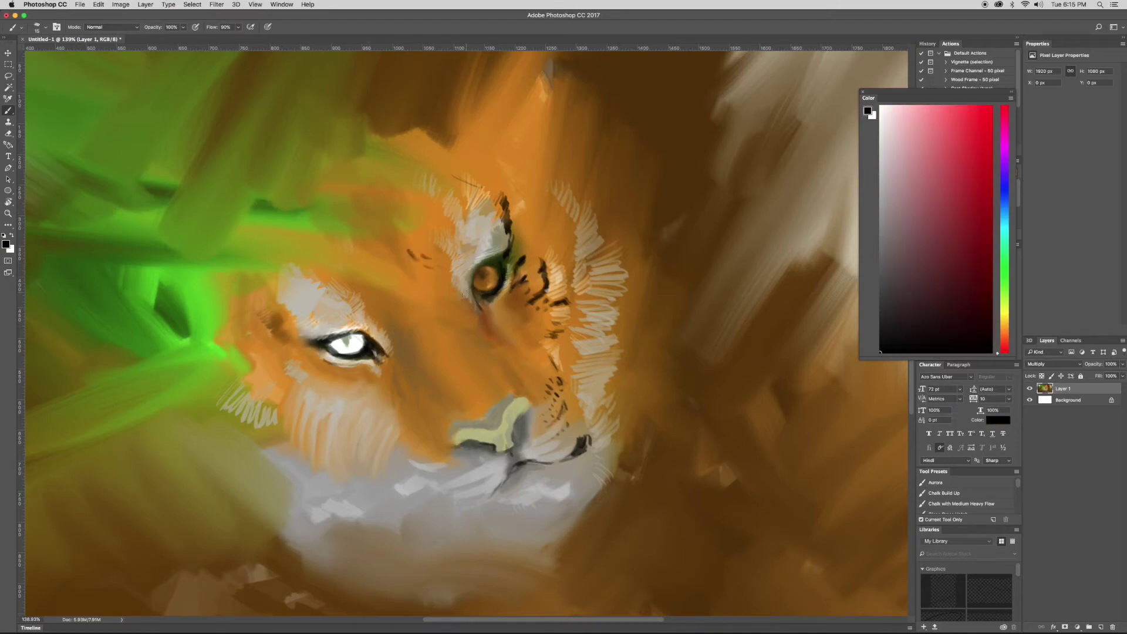
{"action": "left_click", "coordinate": [435, 259], "text": "alt"}
{"action": "left_click", "coordinate": [112, 27]}
{"action": "left_click", "coordinate": [106, 77]}
{"action": "left_click_drag", "start_coordinate": [411, 246], "coordinate": [481, 326]}
{"action": "mouse_move", "coordinate": [414, 271]}
{"action": "left_mouse_down"}
{"action": "mouse_move", "coordinate": [390, 375]}
{"action": "mouse_move", "coordinate": [463, 358]}
{"action": "left_mouse_up"}
{"action": "left_click_drag", "start_coordinate": [426, 292], "coordinate": [457, 340]}
{"action": "left_click_drag", "start_coordinate": [397, 247], "coordinate": [370, 322]}
{"action": "mouse_move", "coordinate": [411, 199]}
{"action": "left_mouse_down"}
{"action": "mouse_move", "coordinate": [341, 276]}
{"action": "mouse_move", "coordinate": [418, 251]}
{"action": "mouse_move", "coordinate": [423, 352]}
{"action": "left_mouse_up"}
- Blend the red strokes into the brow, between eye and nose, and near the whiskers
{"action": "key", "text": "shift+b"}
{"action": "mouse_move", "coordinate": [411, 270]}
{"action": "left_mouse_down"}
{"action": "mouse_move", "coordinate": [428, 329]}
{"action": "mouse_move", "coordinate": [476, 358]}
{"action": "left_mouse_up"}
{"action": "left_click_drag", "start_coordinate": [405, 305], "coordinate": [429, 341]}
{"action": "right_click", "coordinate": [426, 225]}
{"action": "key", "text": "Escape"}
{"action": "mouse_move", "coordinate": [346, 234]}
{"action": "left_mouse_down"}
{"action": "mouse_move", "coordinate": [393, 270]}
{"action": "mouse_move", "coordinate": [438, 256]}
{"action": "left_mouse_up"}
{"action": "left_click_drag", "start_coordinate": [405, 205], "coordinate": [428, 235]}
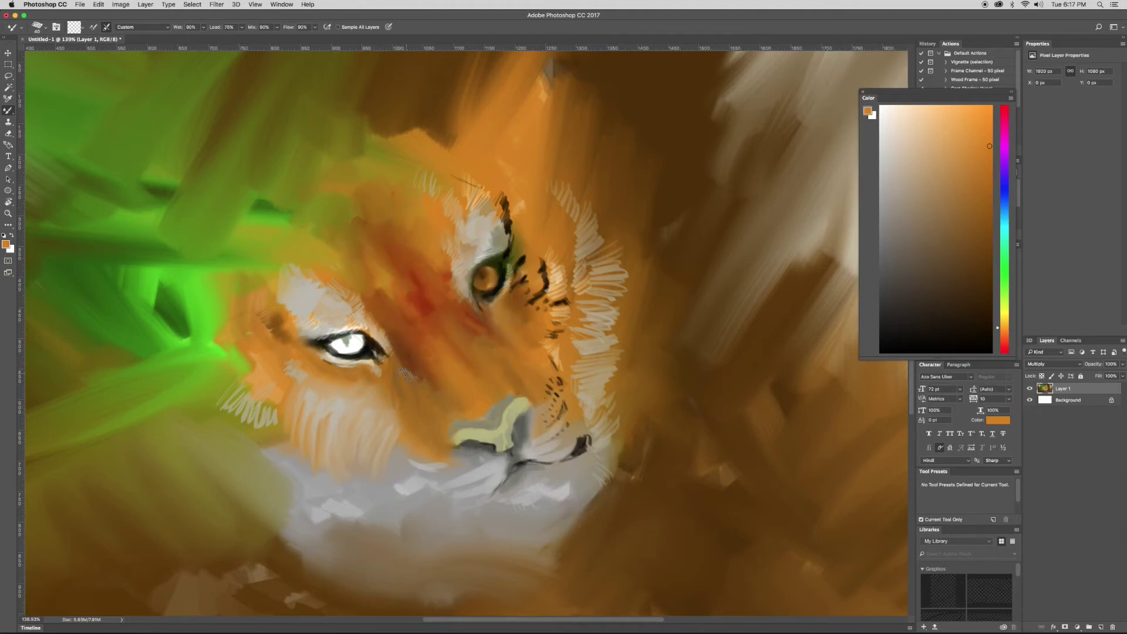
{"action": "left_click_drag", "start_coordinate": [408, 374], "coordinate": [434, 416]}
{"action": "mouse_move", "coordinate": [381, 390]}
{"action": "left_mouse_down"}
{"action": "mouse_move", "coordinate": [405, 429]}
{"action": "mouse_move", "coordinate": [397, 407]}
{"action": "left_mouse_up"}
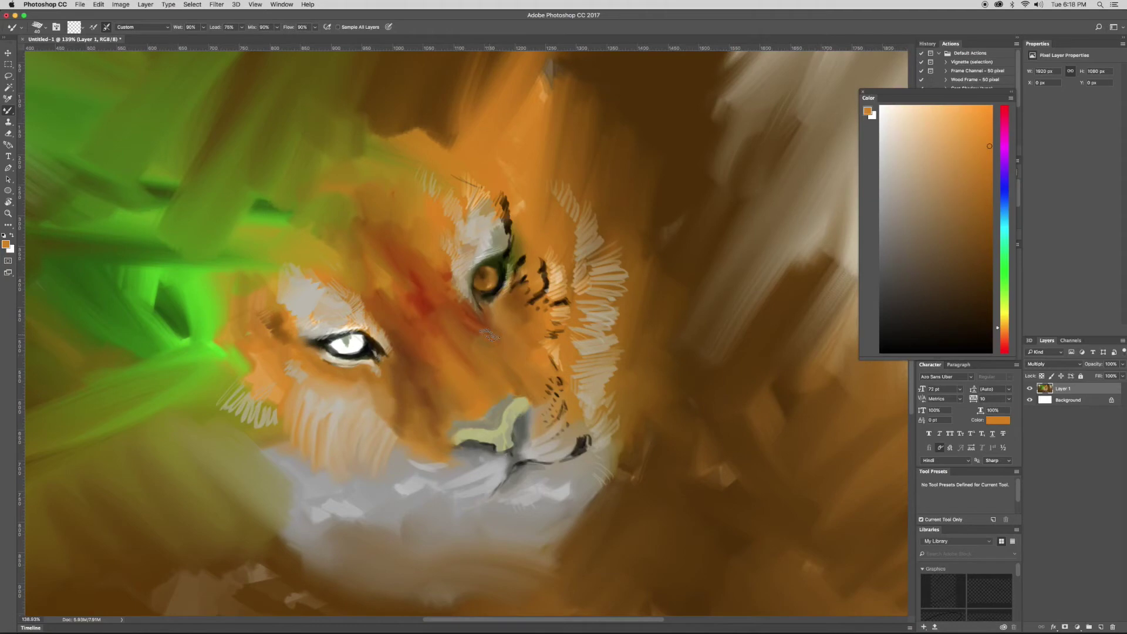
{"action": "left_click_drag", "start_coordinate": [490, 336], "coordinate": [546, 369]}
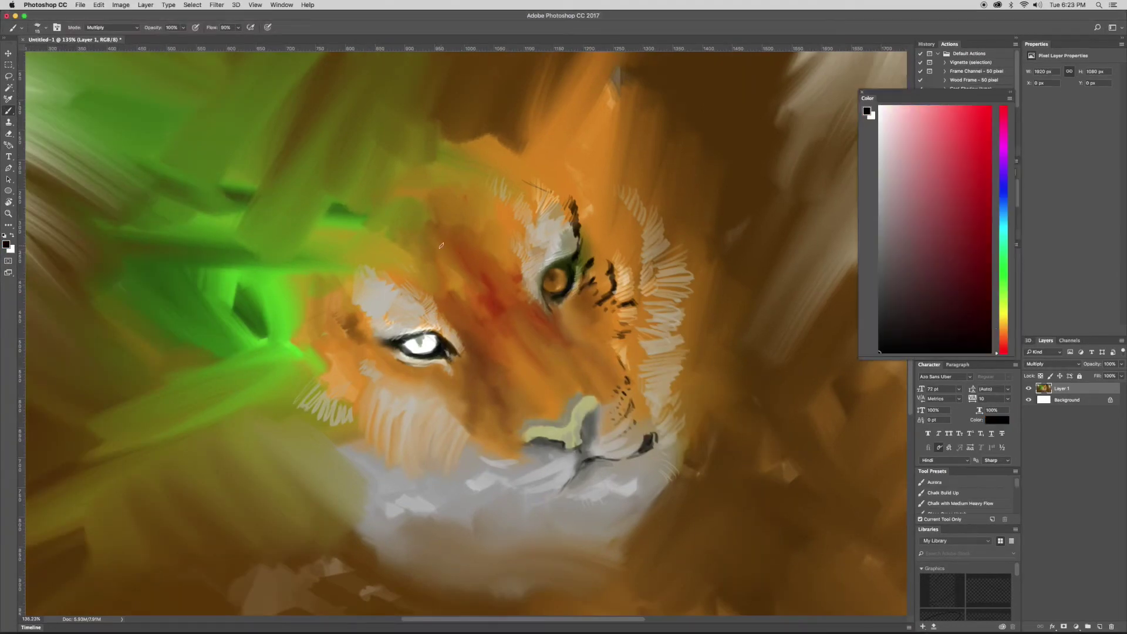
- Add Layer 2 and paint black stripes at the eyebrow, upper forehead and left cheek edge
{"action": "left_click", "coordinate": [1099, 625]}
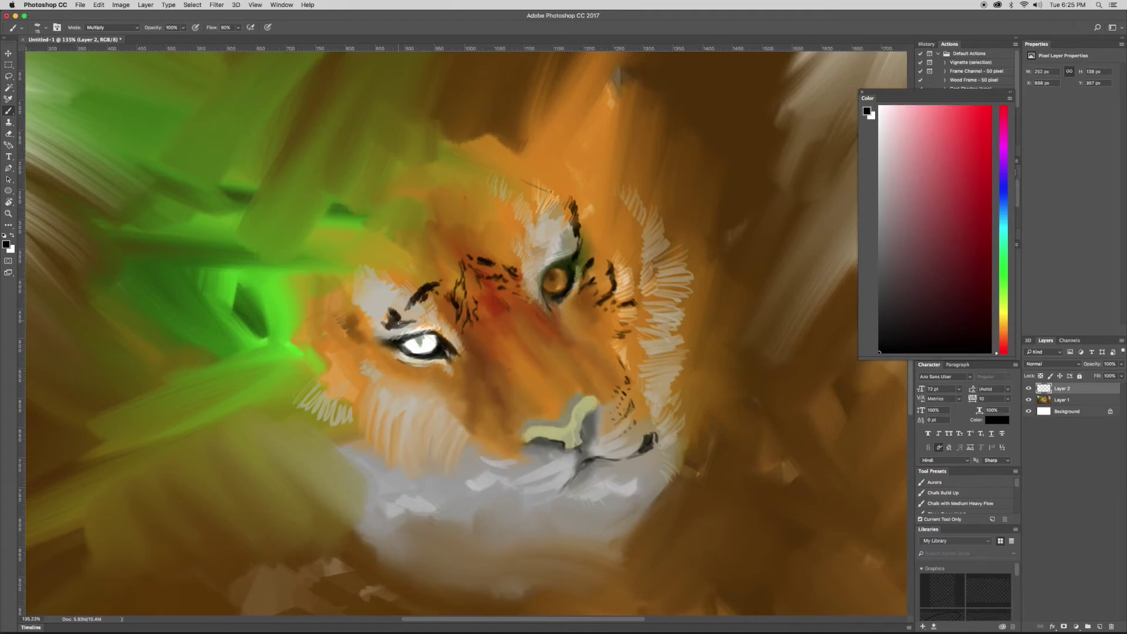
{"action": "mouse_move", "coordinate": [400, 278]}
{"action": "left_mouse_down"}
{"action": "mouse_move", "coordinate": [389, 289]}
{"action": "mouse_move", "coordinate": [444, 226]}
{"action": "mouse_move", "coordinate": [519, 218]}
{"action": "mouse_move", "coordinate": [530, 238]}
{"action": "left_mouse_up"}
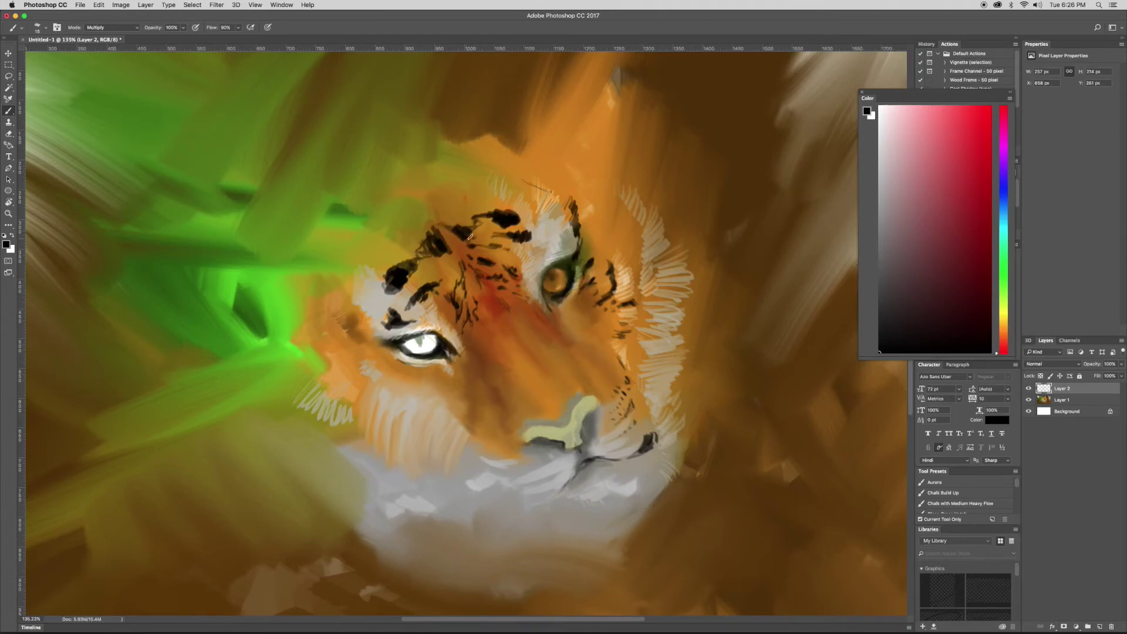
{"action": "left_click_drag", "start_coordinate": [431, 207], "coordinate": [438, 209]}
{"action": "mouse_move", "coordinate": [387, 248]}
{"action": "left_mouse_down"}
{"action": "mouse_move", "coordinate": [464, 184]}
{"action": "mouse_move", "coordinate": [499, 179]}
{"action": "left_mouse_up"}
{"action": "mouse_move", "coordinate": [369, 242]}
{"action": "left_mouse_down"}
{"action": "mouse_move", "coordinate": [344, 317]}
{"action": "mouse_move", "coordinate": [371, 359]}
{"action": "left_mouse_up"}
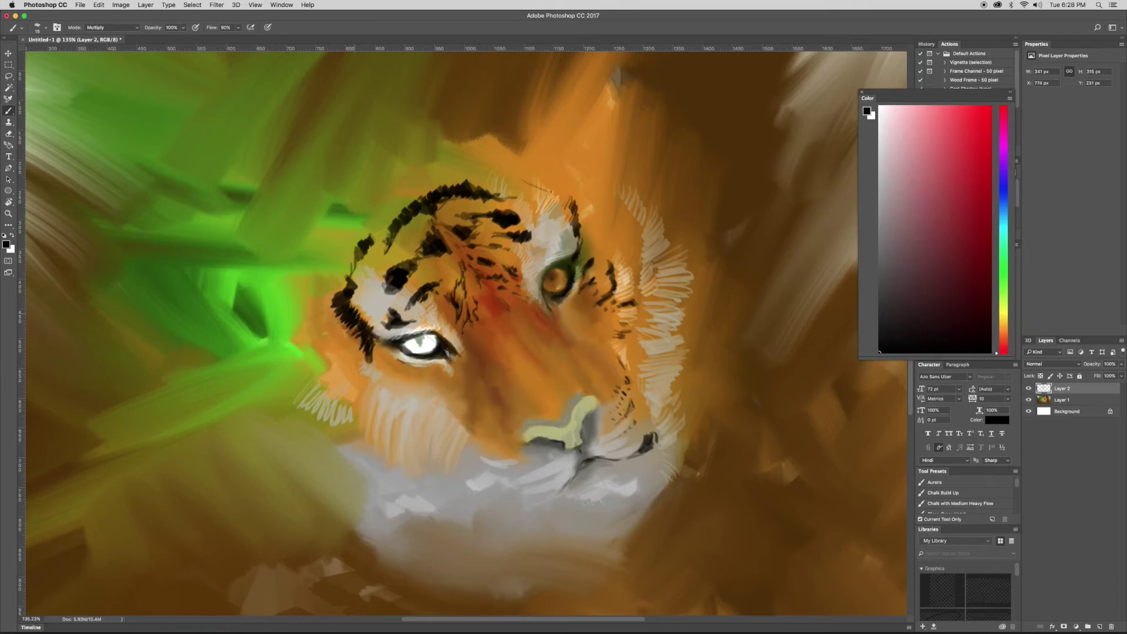
{"action": "left_click_drag", "start_coordinate": [339, 260], "coordinate": [323, 275]}
{"action": "left_click_drag", "start_coordinate": [328, 331], "coordinate": [373, 393]}
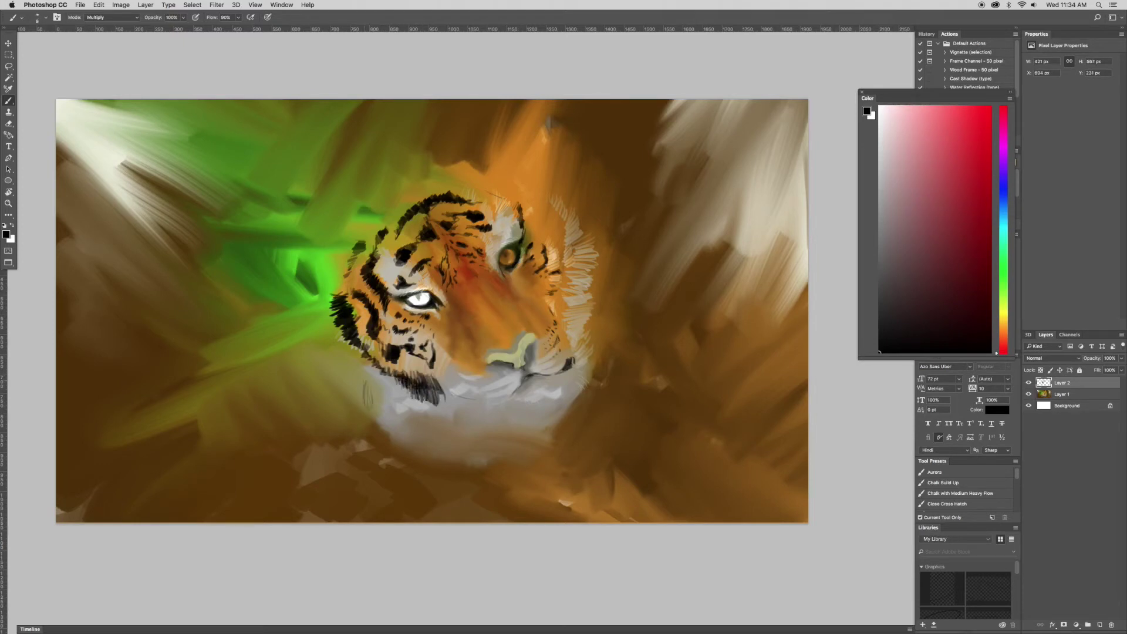
- Paint soft dark fur strokes on the chin and light grey strokes below it at 50% opacity
{"action": "right_click", "coordinate": [485, 387]}
{"action": "key", "text": "2"}
{"action": "mouse_move", "coordinate": [499, 405]}
{"action": "left_mouse_down"}
{"action": "mouse_move", "coordinate": [440, 417]}
{"action": "mouse_move", "coordinate": [394, 398]}
{"action": "left_mouse_up"}
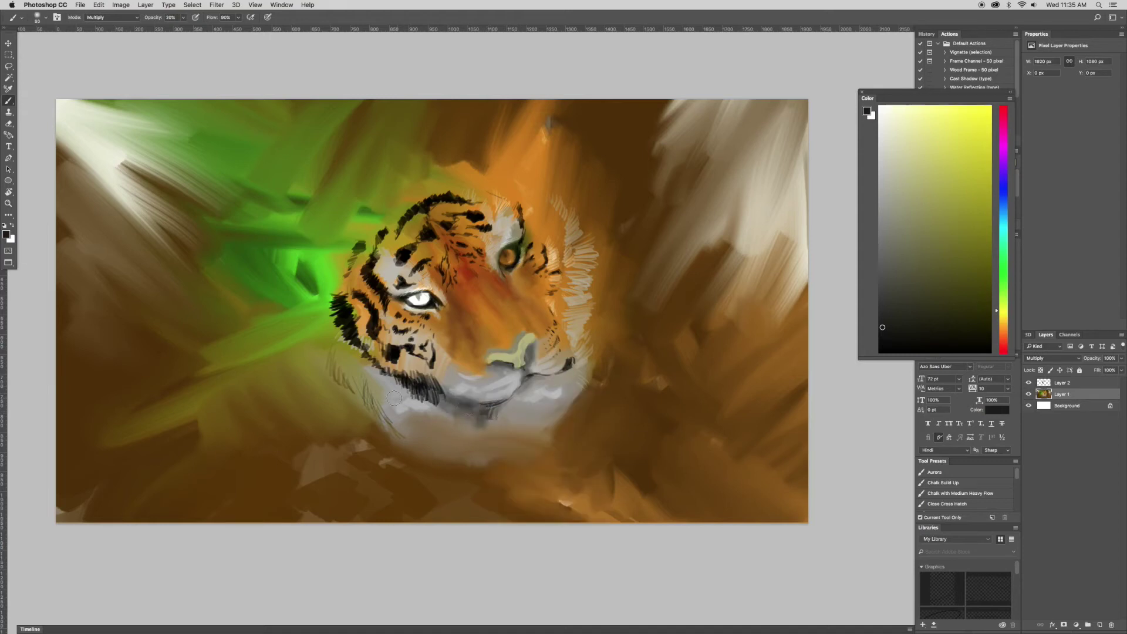
{"action": "left_click", "coordinate": [555, 452], "text": "alt"}
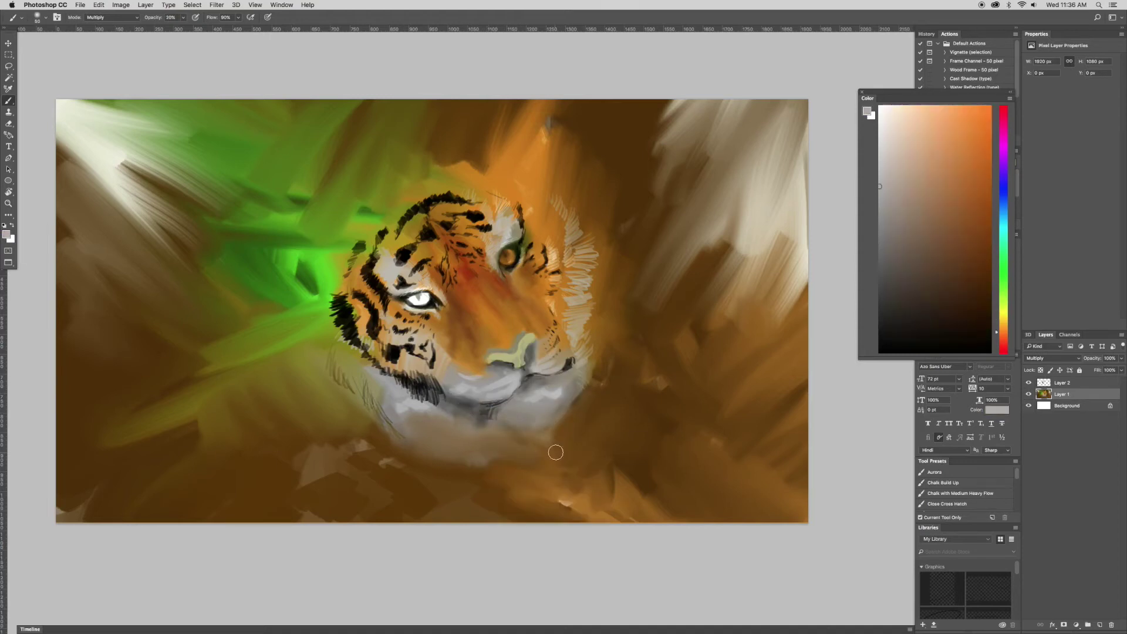
{"action": "left_click", "coordinate": [537, 421], "text": "alt"}
{"action": "key", "text": "shift+alt+n"}
{"action": "key", "text": "5"}
{"action": "mouse_move", "coordinate": [555, 429]}
{"action": "left_mouse_down"}
{"action": "mouse_move", "coordinate": [541, 487]}
{"action": "mouse_move", "coordinate": [592, 517]}
{"action": "mouse_move", "coordinate": [570, 388]}
{"action": "mouse_move", "coordinate": [546, 505]}
{"action": "mouse_move", "coordinate": [499, 440]}
{"action": "mouse_move", "coordinate": [400, 434]}
{"action": "mouse_move", "coordinate": [493, 458]}
{"action": "left_mouse_up"}
- Paint brown over the grey chest area, extending toward the lower left
{"action": "left_click", "coordinate": [490, 430], "text": "alt"}
{"action": "left_click", "coordinate": [478, 478], "text": "alt"}
{"action": "left_click_drag", "start_coordinate": [405, 420], "coordinate": [352, 446]}
{"action": "left_click_drag", "start_coordinate": [364, 405], "coordinate": [300, 490]}
- Extend green and olive-brown strokes across the lower-left background
{"action": "left_click", "coordinate": [305, 287], "text": "alt"}
{"action": "left_click_drag", "start_coordinate": [293, 293], "coordinate": [235, 399]}
{"action": "mouse_move", "coordinate": [264, 358]}
{"action": "left_mouse_down"}
{"action": "mouse_move", "coordinate": [231, 409]}
{"action": "mouse_move", "coordinate": [153, 463]}
{"action": "left_mouse_up"}
{"action": "left_click", "coordinate": [200, 317], "text": "alt"}
{"action": "mouse_move", "coordinate": [223, 212]}
{"action": "left_mouse_down"}
{"action": "mouse_move", "coordinate": [121, 315]}
{"action": "mouse_move", "coordinate": [88, 470]}
{"action": "left_mouse_up"}
- With the Burn tool, darken the green beside the face at a smaller brush and strength 6
{"action": "left_click", "coordinate": [12, 128]}
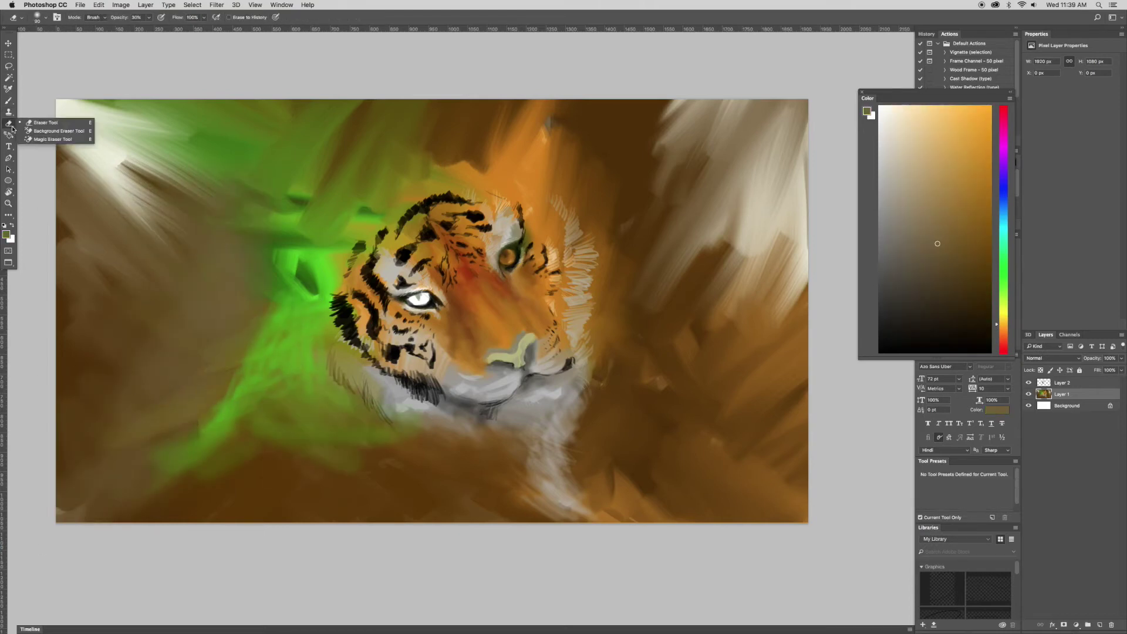
{"action": "left_click", "coordinate": [8, 215]}
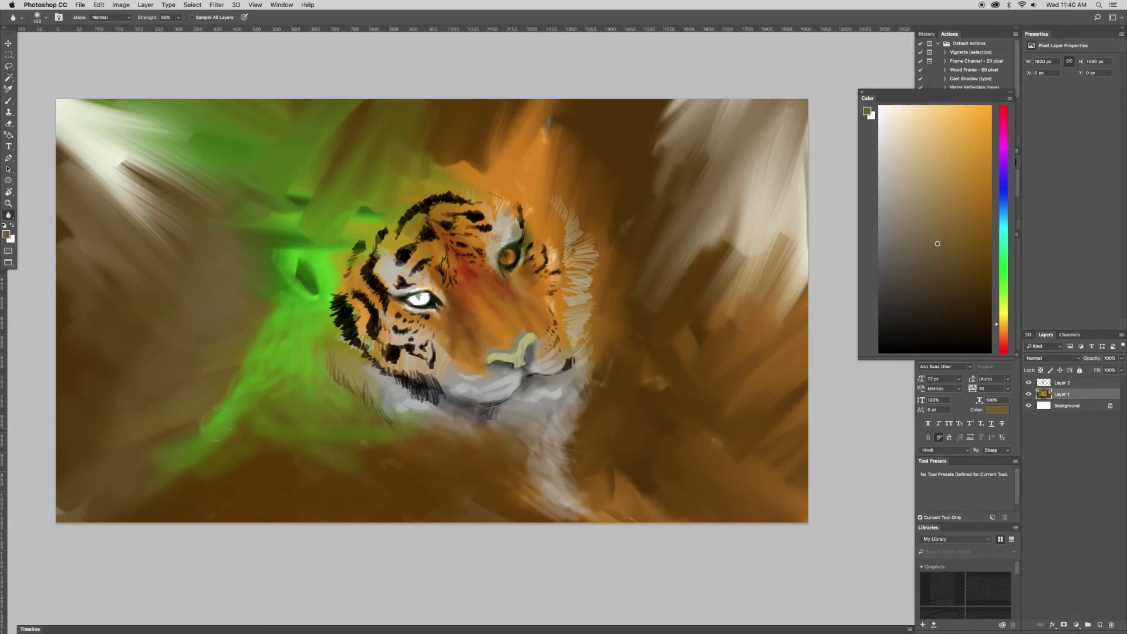
{"action": "left_click", "coordinate": [8, 215]}
{"action": "left_click", "coordinate": [42, 328]}
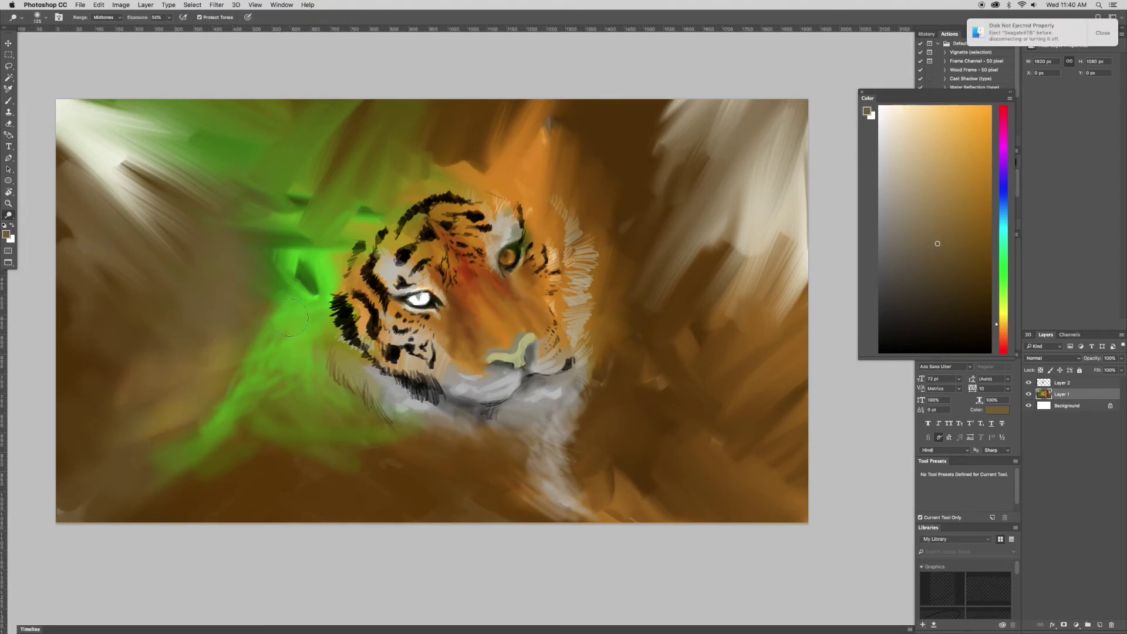
{"action": "left_click_drag", "start_coordinate": [290, 317], "coordinate": [335, 382]}
{"action": "key", "text": "bracketleft"}
{"action": "key", "text": "bracketleft"}
{"action": "key", "text": "bracketleft"}
{"action": "key", "text": "6"}
- Burn the nose patch, cheeks, chin, forehead and green glow darker
{"action": "left_click_drag", "start_coordinate": [471, 315], "coordinate": [464, 276]}
{"action": "left_click_drag", "start_coordinate": [546, 300], "coordinate": [549, 338]}
{"action": "left_click_drag", "start_coordinate": [452, 370], "coordinate": [508, 376]}
{"action": "left_click_drag", "start_coordinate": [441, 188], "coordinate": [431, 276]}
{"action": "key", "text": "shift+o"}
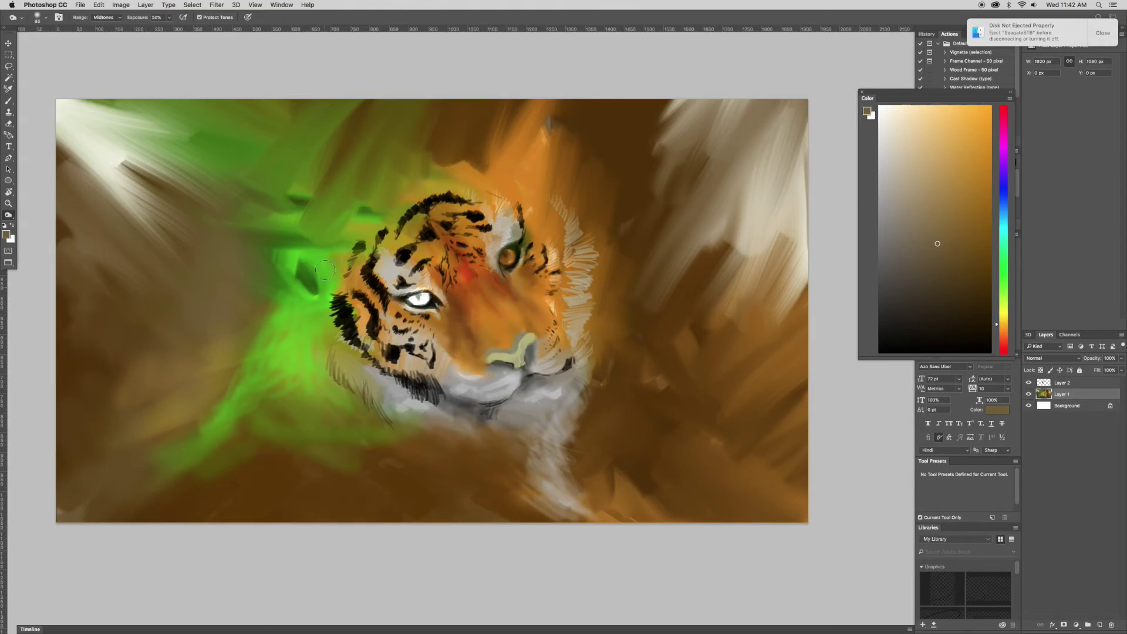
{"action": "left_click_drag", "start_coordinate": [340, 268], "coordinate": [311, 328]}
{"action": "left_click_drag", "start_coordinate": [282, 305], "coordinate": [382, 217]}
{"action": "mouse_move", "coordinate": [411, 258]}
{"action": "left_mouse_down"}
{"action": "mouse_move", "coordinate": [423, 176]}
{"action": "mouse_move", "coordinate": [511, 147]}
{"action": "left_mouse_up"}
- Dodge the right side of the background lighter at strength 3 with a larger brush
{"action": "key", "text": "shift+o"}
{"action": "scroll", "coordinate": [618, 188], "scroll_direction": "up", "scroll_amount": 3}
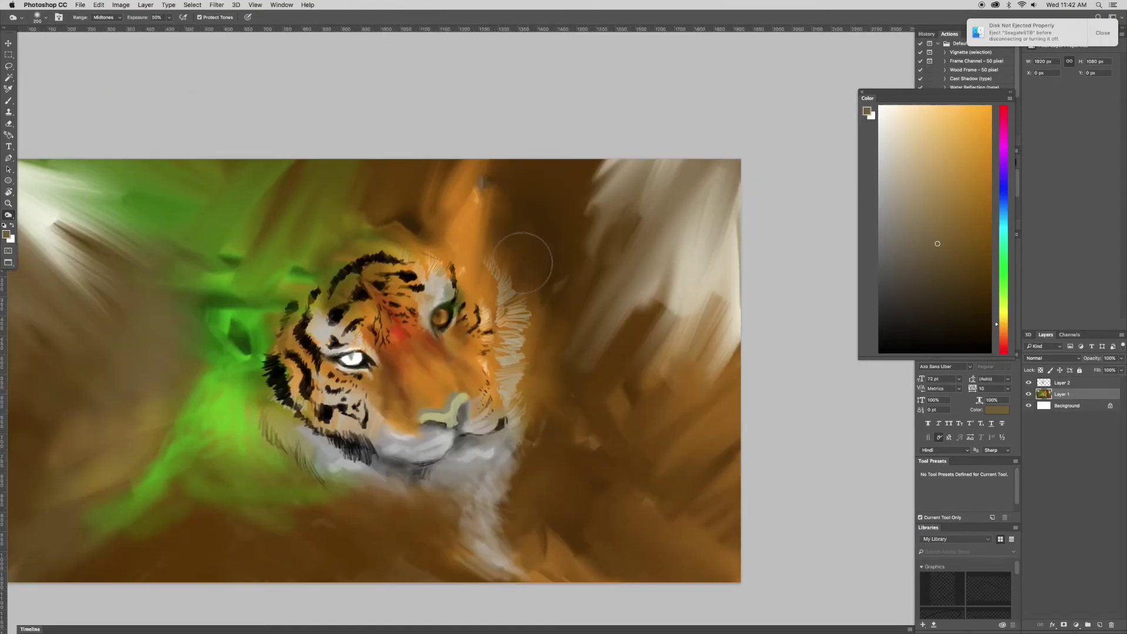
{"action": "left_click_drag", "start_coordinate": [616, 294], "coordinate": [675, 499]}
{"action": "key", "text": "3"}
{"action": "key", "text": "ctrl+minus"}
- Paint pale khaki and sampled warm beige strokes across the background, mostly on the right
{"action": "key", "text": "b"}
{"action": "left_click_drag", "start_coordinate": [616, 306], "coordinate": [675, 376]}
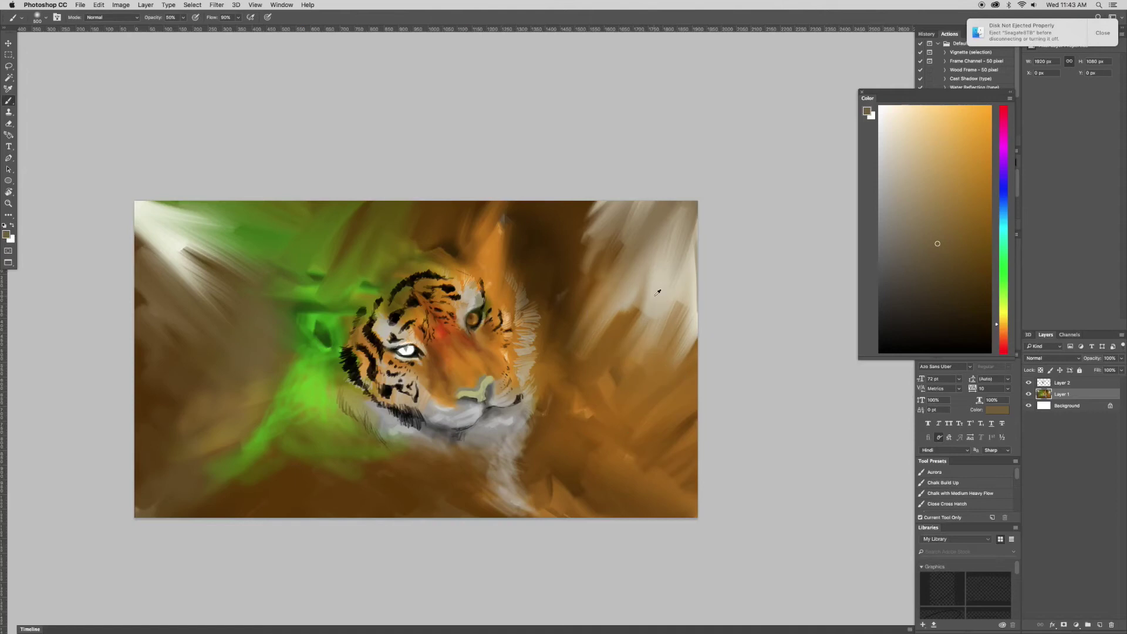
{"action": "left_click_drag", "start_coordinate": [587, 235], "coordinate": [675, 469]}
{"action": "left_click_drag", "start_coordinate": [558, 440], "coordinate": [646, 505]}
{"action": "left_click_drag", "start_coordinate": [176, 212], "coordinate": [382, 246]}
{"action": "left_click", "coordinate": [716, 264], "text": "alt"}
{"action": "mouse_move", "coordinate": [704, 282]}
{"action": "left_mouse_down"}
{"action": "mouse_move", "coordinate": [642, 467]}
{"action": "mouse_move", "coordinate": [558, 352]}
{"action": "left_mouse_up"}
{"action": "left_click_drag", "start_coordinate": [558, 411], "coordinate": [695, 335]}
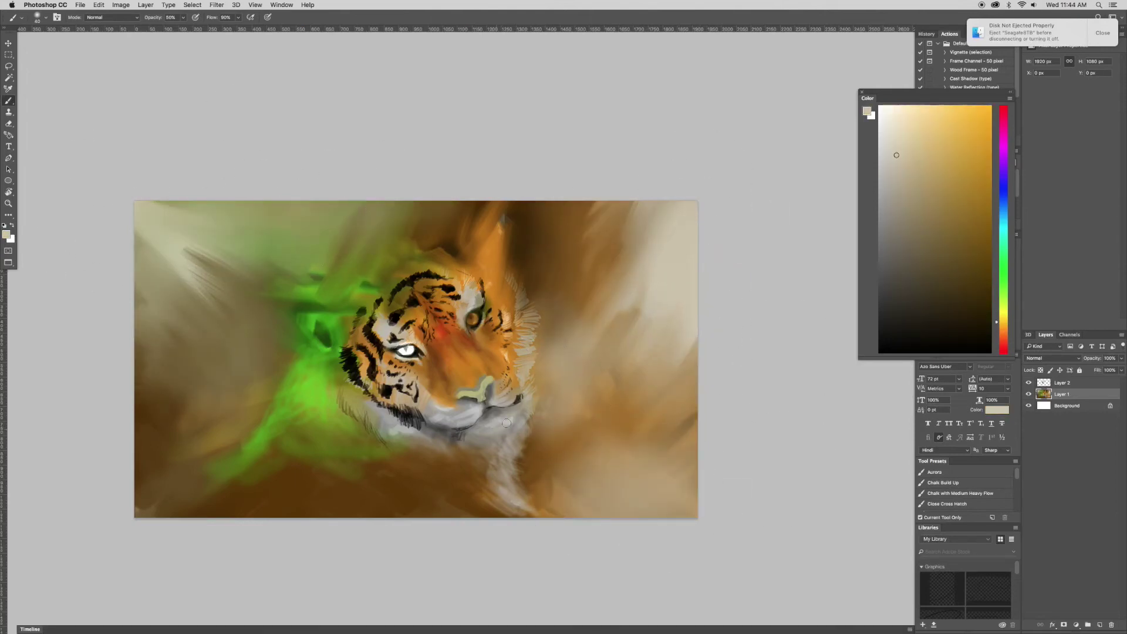
- Paint light fur strokes above the right eye, on both cheeks, near the chin and nose
{"action": "scroll", "coordinate": [457, 323], "scroll_direction": "up", "scroll_amount": 3}
{"action": "left_click_drag", "start_coordinate": [524, 286], "coordinate": [514, 258]}
{"action": "left_click_drag", "start_coordinate": [299, 352], "coordinate": [288, 334]}
{"action": "left_click_drag", "start_coordinate": [352, 317], "coordinate": [364, 293]}
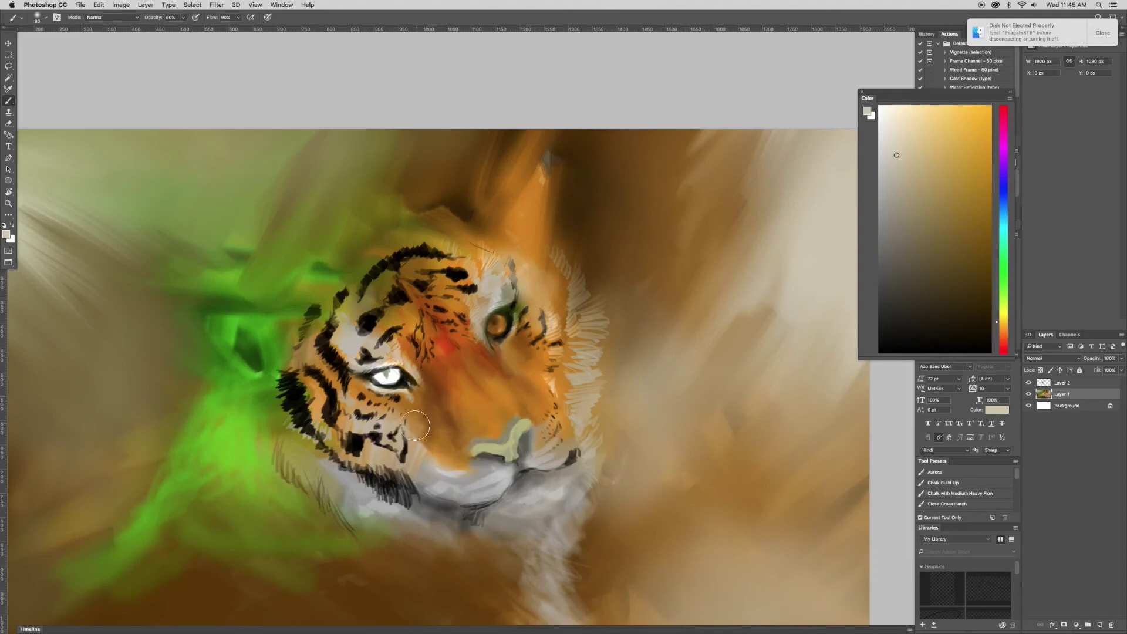
{"action": "left_click_drag", "start_coordinate": [416, 423], "coordinate": [434, 457]}
{"action": "mouse_move", "coordinate": [558, 410]}
{"action": "left_mouse_down"}
{"action": "mouse_move", "coordinate": [572, 446]}
{"action": "mouse_move", "coordinate": [561, 428]}
{"action": "mouse_move", "coordinate": [570, 276]}
{"action": "left_mouse_up"}
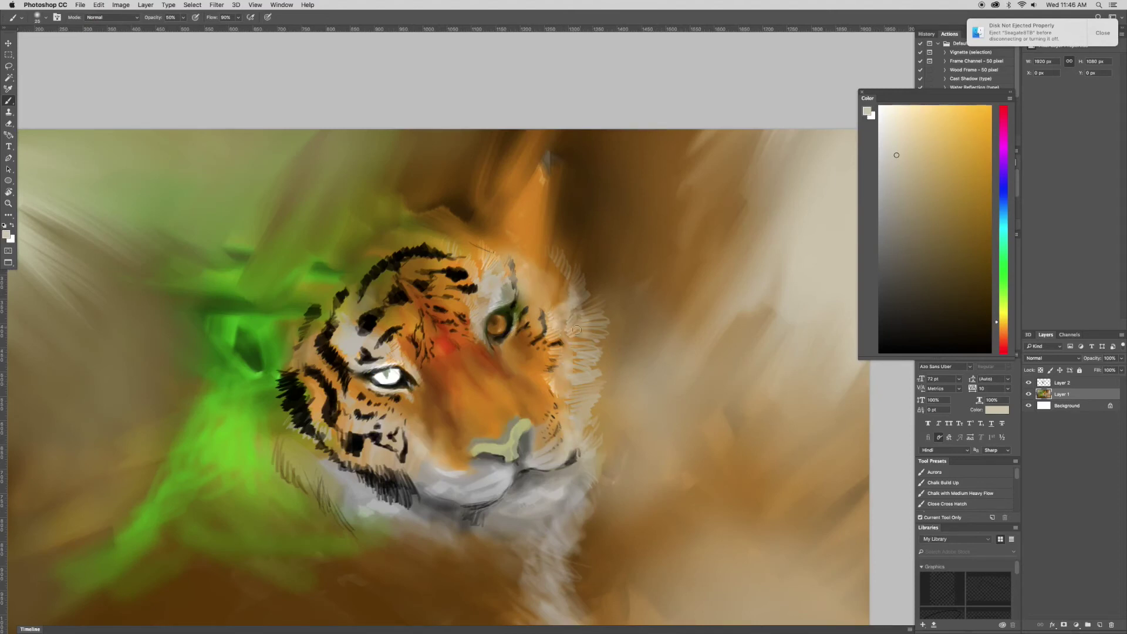
{"action": "left_click_drag", "start_coordinate": [610, 423], "coordinate": [593, 311]}
{"action": "left_click_drag", "start_coordinate": [587, 393], "coordinate": [569, 361]}
- Add fine light fur strokes along the lower-left cheek and jaw with a much finer brush
{"action": "key", "text": "["}
{"action": "key", "text": "["}
{"action": "key", "text": "["}
{"action": "left_click_drag", "start_coordinate": [276, 435], "coordinate": [267, 408]}
{"action": "left_click_drag", "start_coordinate": [309, 463], "coordinate": [287, 432]}
{"action": "left_click_drag", "start_coordinate": [326, 499], "coordinate": [348, 469]}
{"action": "right_click", "coordinate": [318, 306]}
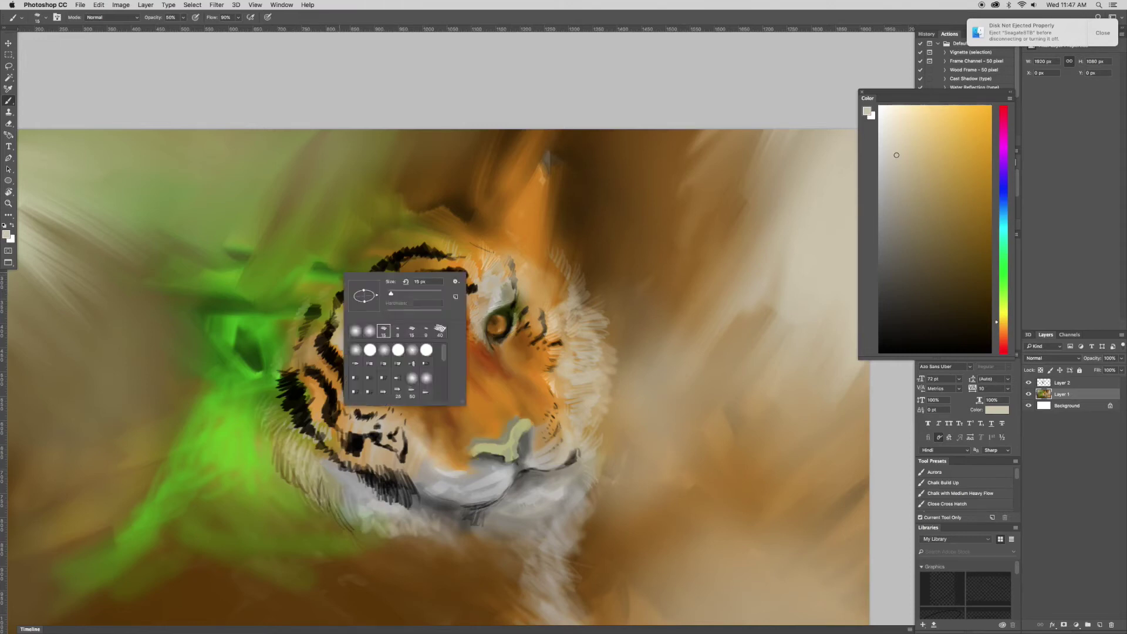
- Create a tiny blank document and dab six soft black dots onto it
{"action": "key", "text": "ctrl+n"}
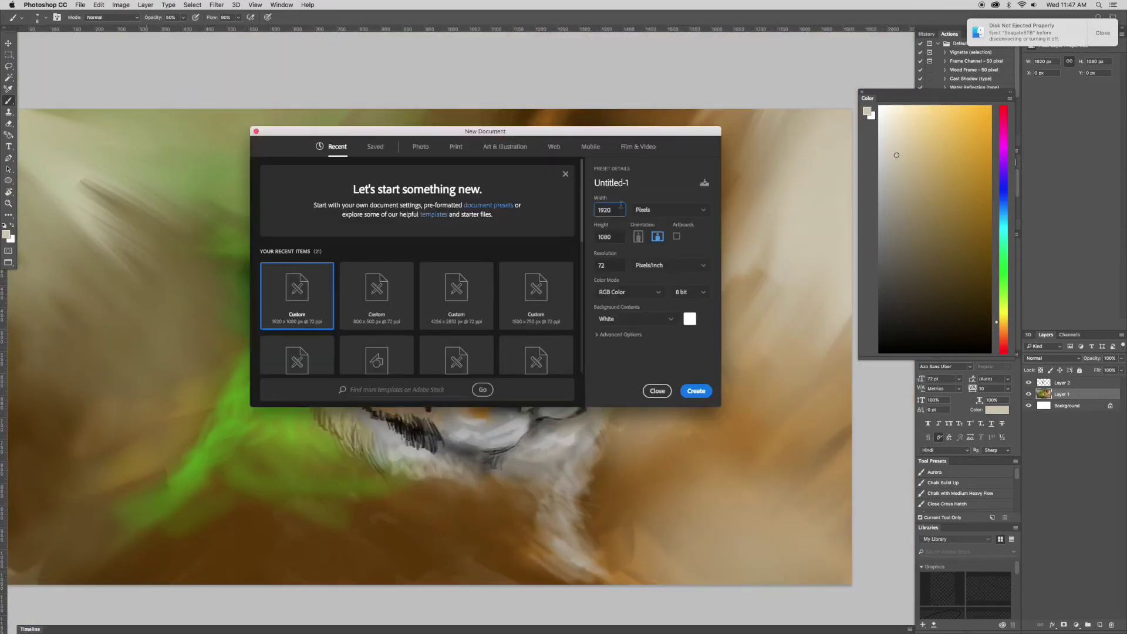
{"action": "key", "text": "Return"}
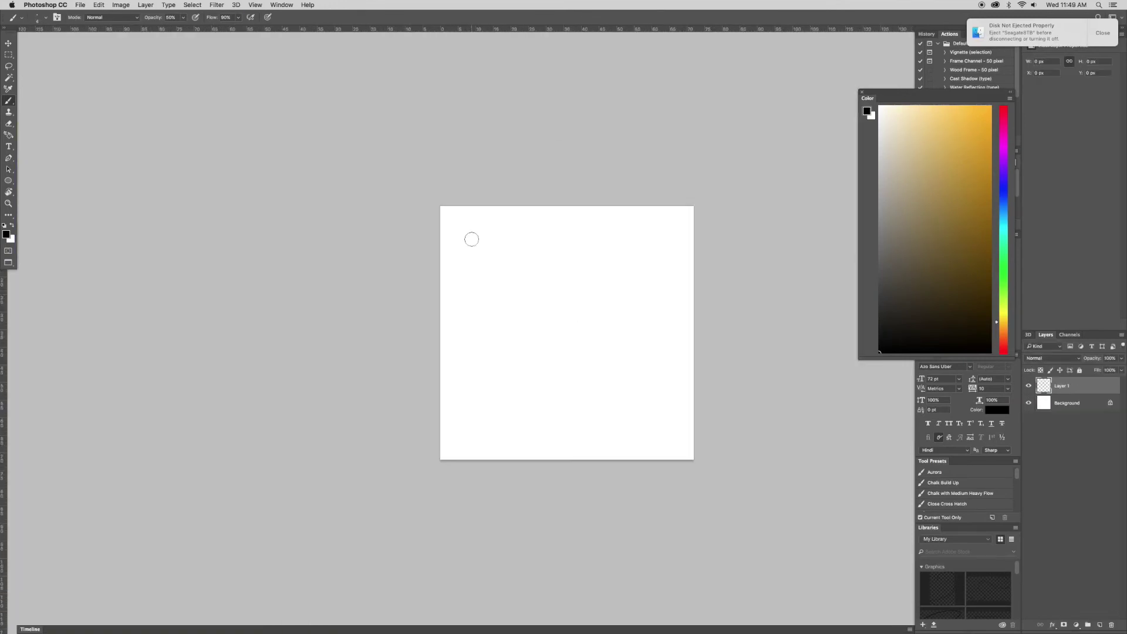
{"action": "left_click", "coordinate": [471, 239]}
{"action": "left_click", "coordinate": [516, 244]}
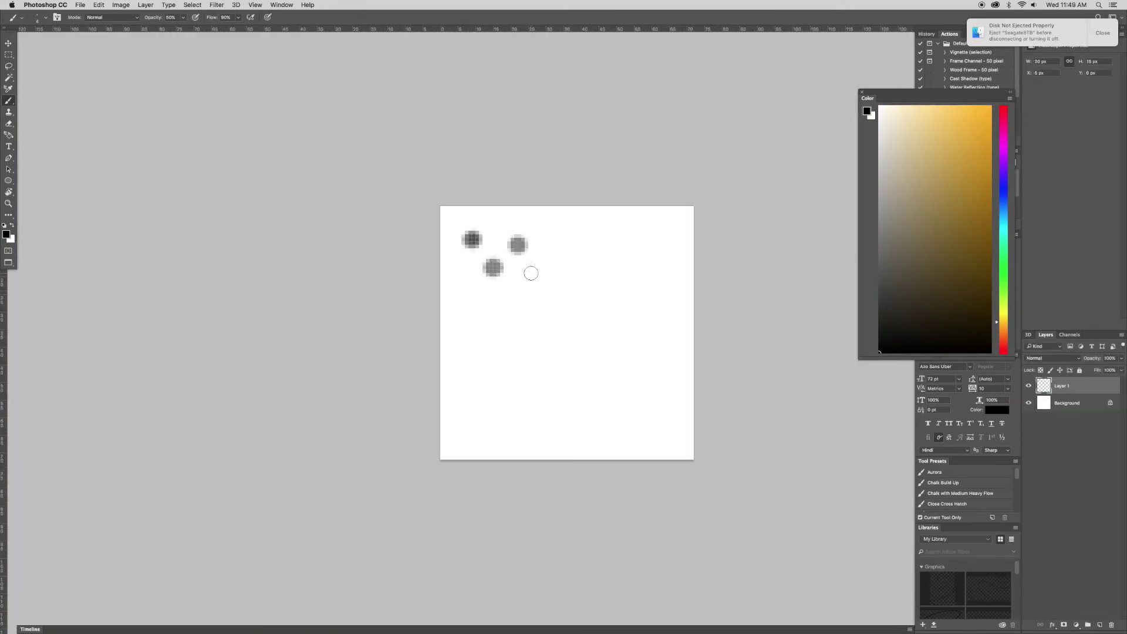
{"action": "left_click", "coordinate": [528, 273]}
{"action": "left_click", "coordinate": [539, 314]}
{"action": "left_click", "coordinate": [569, 338]}
{"action": "left_click", "coordinate": [582, 260]}
- Hide the white background and save the dabs as a new brush preset
{"action": "left_click", "coordinate": [1029, 402]}
{"action": "left_click", "coordinate": [98, 5]}
{"action": "left_click", "coordinate": [150, 227]}
{"action": "key", "text": "Return"}
- Back on the tiger painting, load an additional brush set and show the brush settings
{"action": "key", "text": "super+Tab"}
{"action": "left_click", "coordinate": [634, 324]}
{"action": "left_click", "coordinate": [663, 461]}
{"action": "key", "text": "Return"}
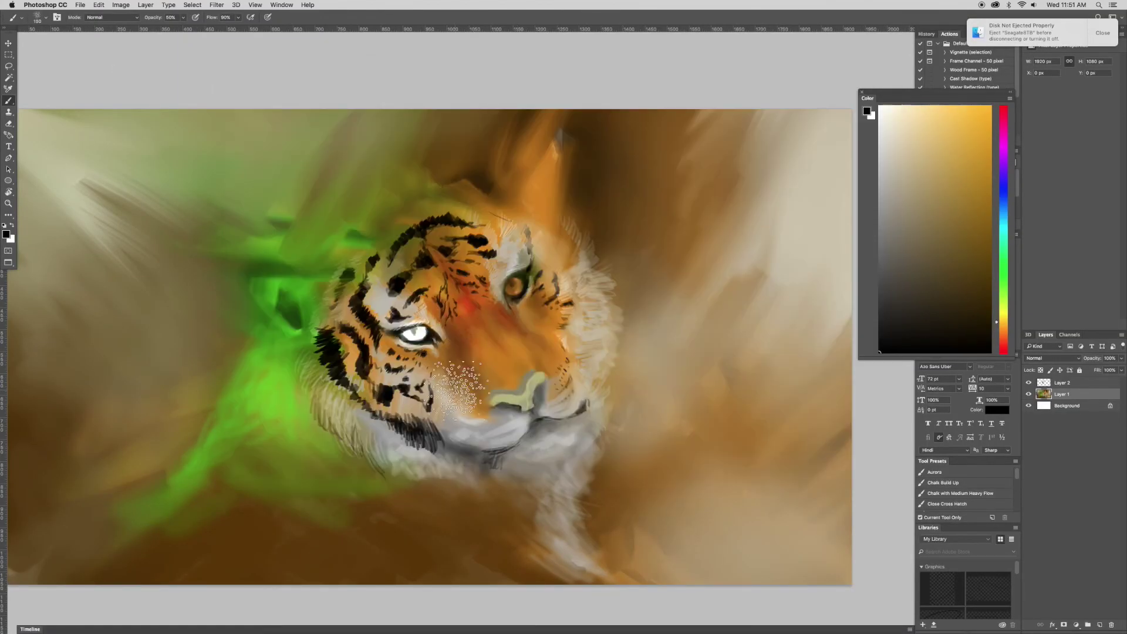
{"action": "key", "text": "F5"}
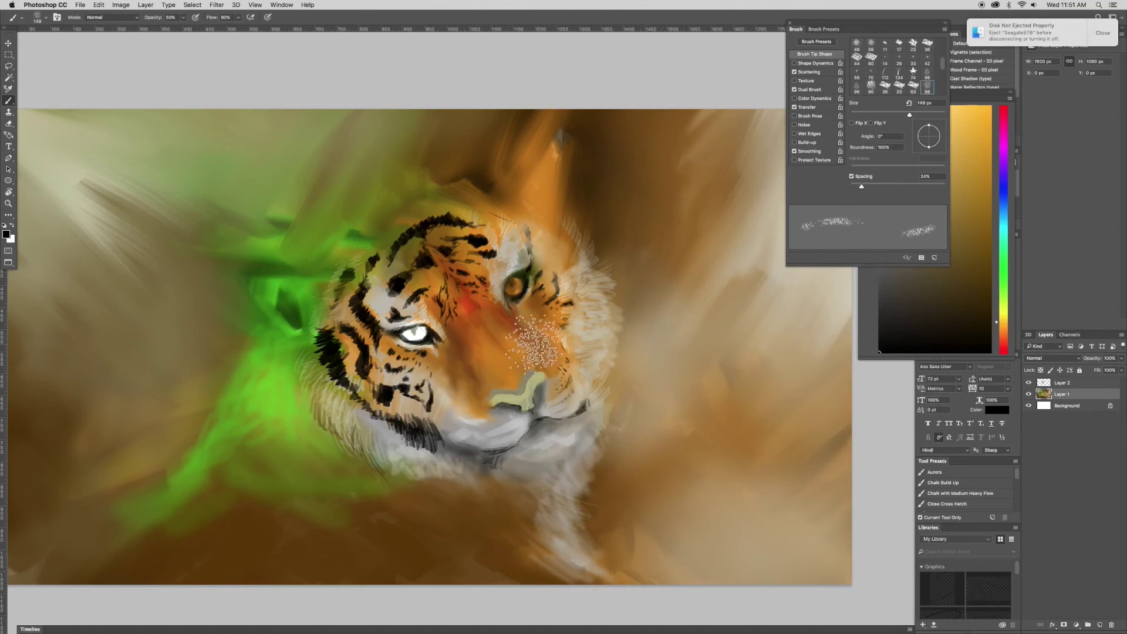
- Test speckles on the cheek, undo them, then name a smooth brush tip and set shape variation
{"action": "key", "text": "bracketleft"}
{"action": "left_click_drag", "start_coordinate": [510, 332], "coordinate": [470, 405]}
{"action": "key", "text": "ctrl+z"}
{"action": "right_click", "coordinate": [455, 329]}
{"action": "double_click", "coordinate": [511, 411]}
{"action": "key", "text": "Return"}
{"action": "left_click", "coordinate": [926, 69]}
{"action": "left_click", "coordinate": [815, 63]}
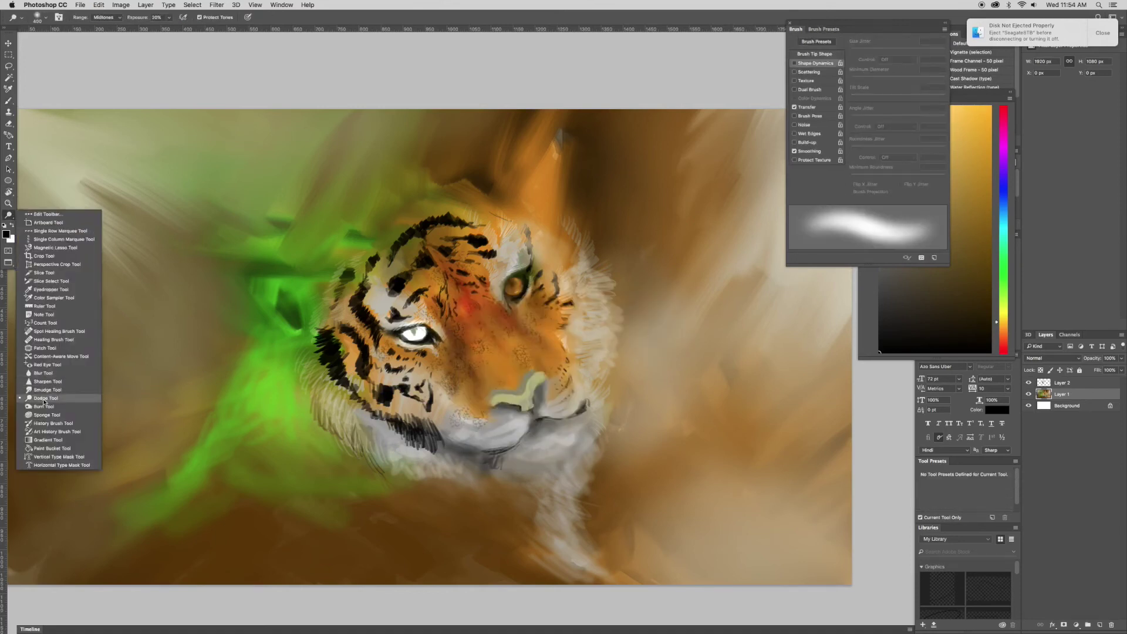
- Pick an orange-brown colour, sample a lighter orange, and select the Mixer Brush
{"action": "left_click", "coordinate": [413, 333], "text": "alt"}
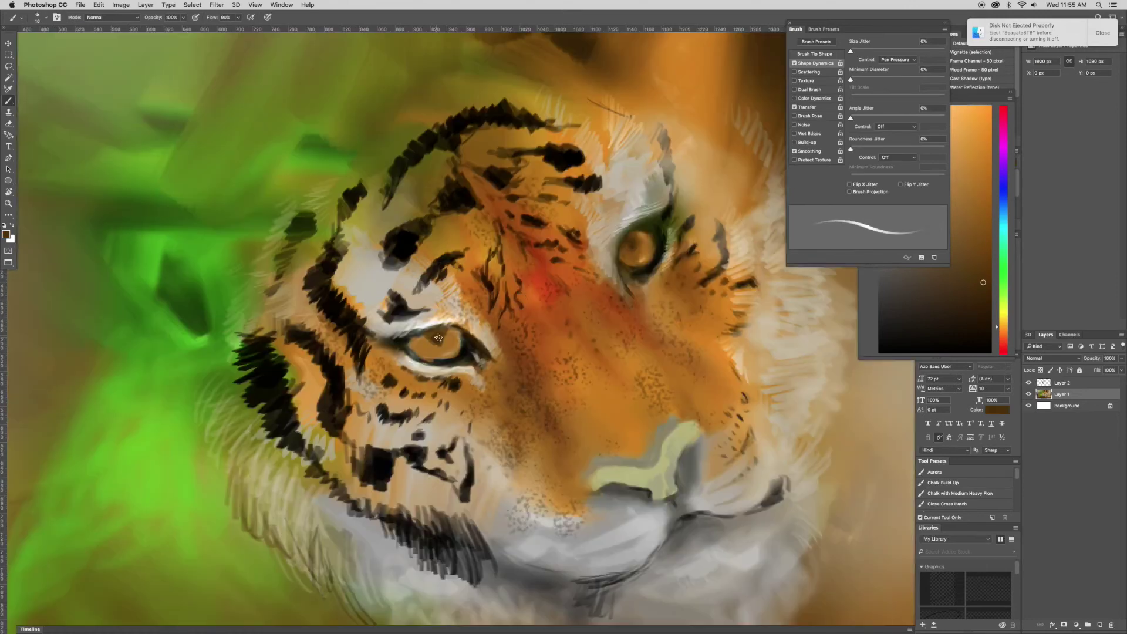
{"action": "scroll", "coordinate": [414, 333], "scroll_direction": "up", "scroll_amount": 3, "text": "alt"}
{"action": "left_click", "coordinate": [642, 260], "text": "alt"}
{"action": "key", "text": "shift+b"}
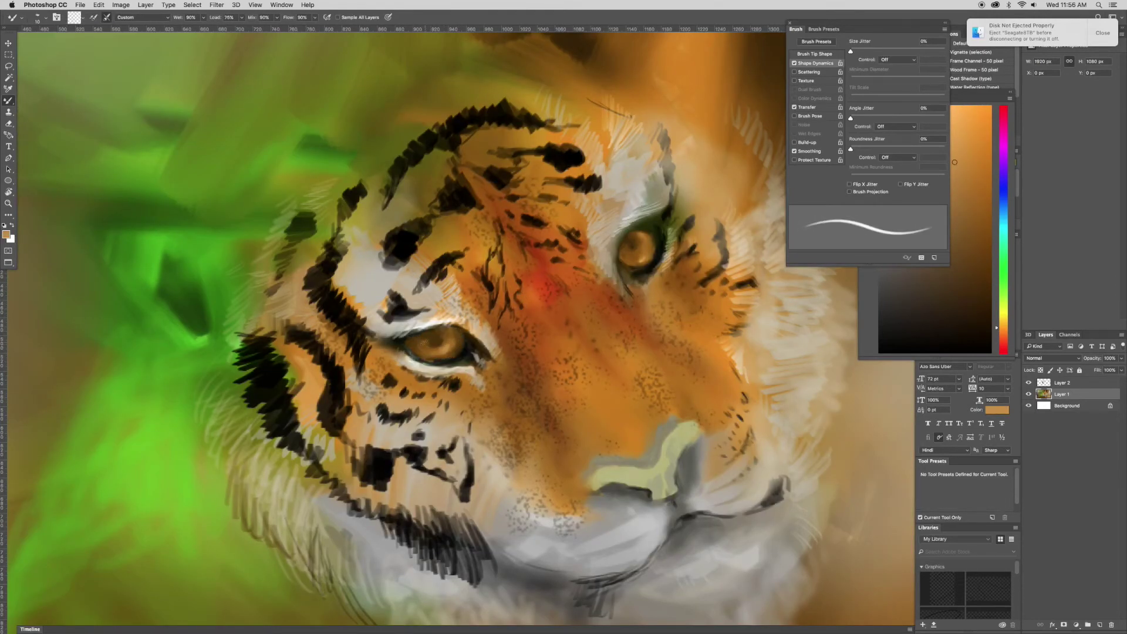
- Reframe the tiger's face and sample dark olive-grey and light pinkish-grey colours from the fur
{"action": "left_click_drag", "start_coordinate": [425, 346], "coordinate": [352, 293]}
{"action": "right_click", "coordinate": [8, 192]}
{"action": "key", "text": "r"}
{"action": "key", "text": "b"}
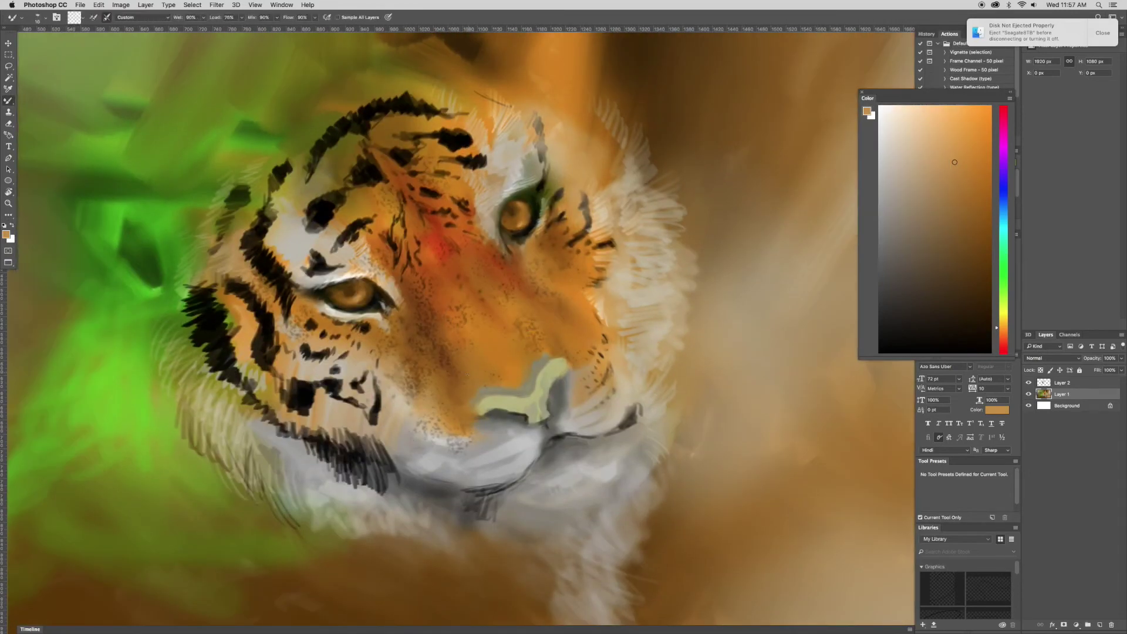
{"action": "left_click", "coordinate": [480, 416], "text": "alt"}
{"action": "right_click", "coordinate": [466, 408]}
{"action": "key", "text": "Escape"}
{"action": "left_click", "coordinate": [455, 399], "text": "alt"}
- Reset the colours with white in front and delete the empty Layer 2
{"action": "scroll", "coordinate": [452, 397], "scroll_direction": "up", "scroll_amount": 2}
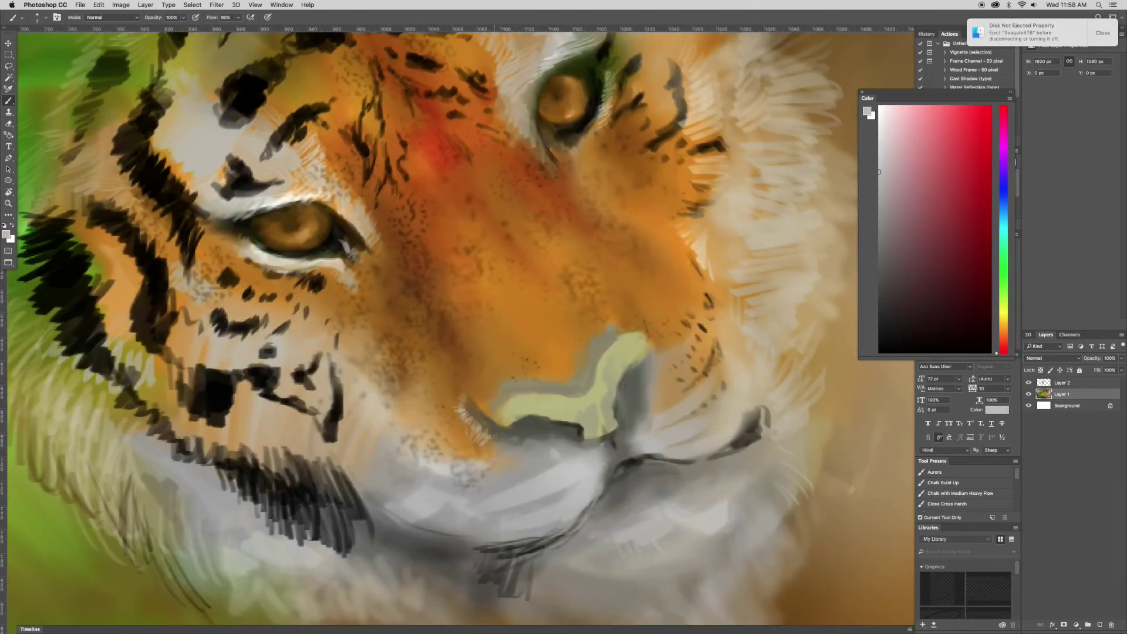
{"action": "scroll", "coordinate": [495, 436], "scroll_direction": "down", "scroll_amount": 3}
{"action": "scroll", "coordinate": [572, 339], "scroll_direction": "up", "scroll_amount": 1}
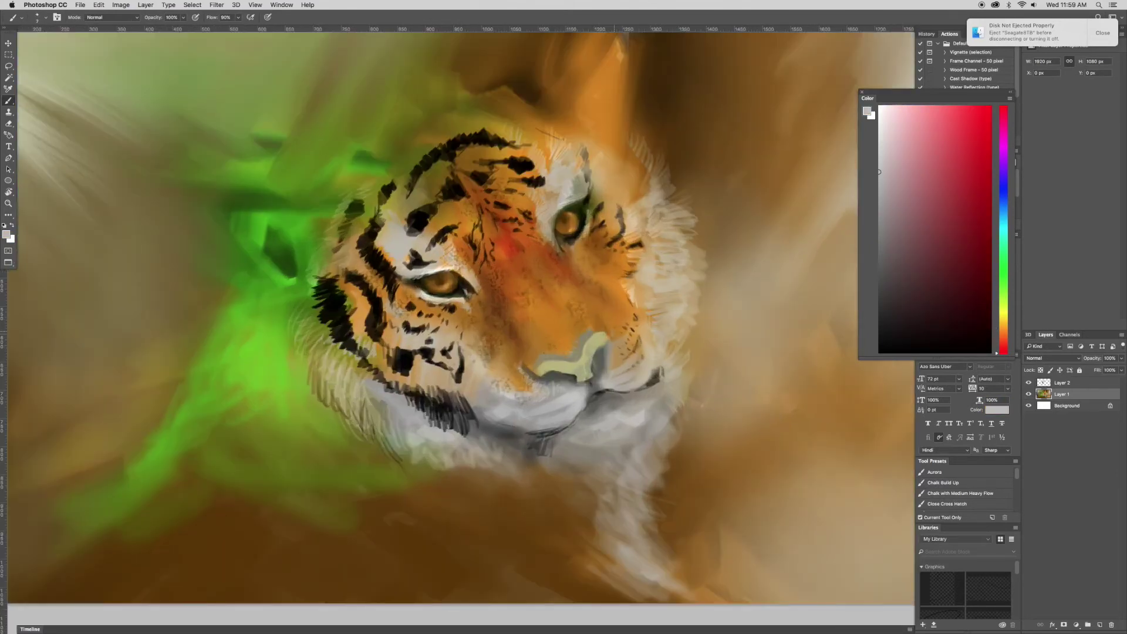
{"action": "key", "text": "d"}
{"action": "key", "text": "x"}
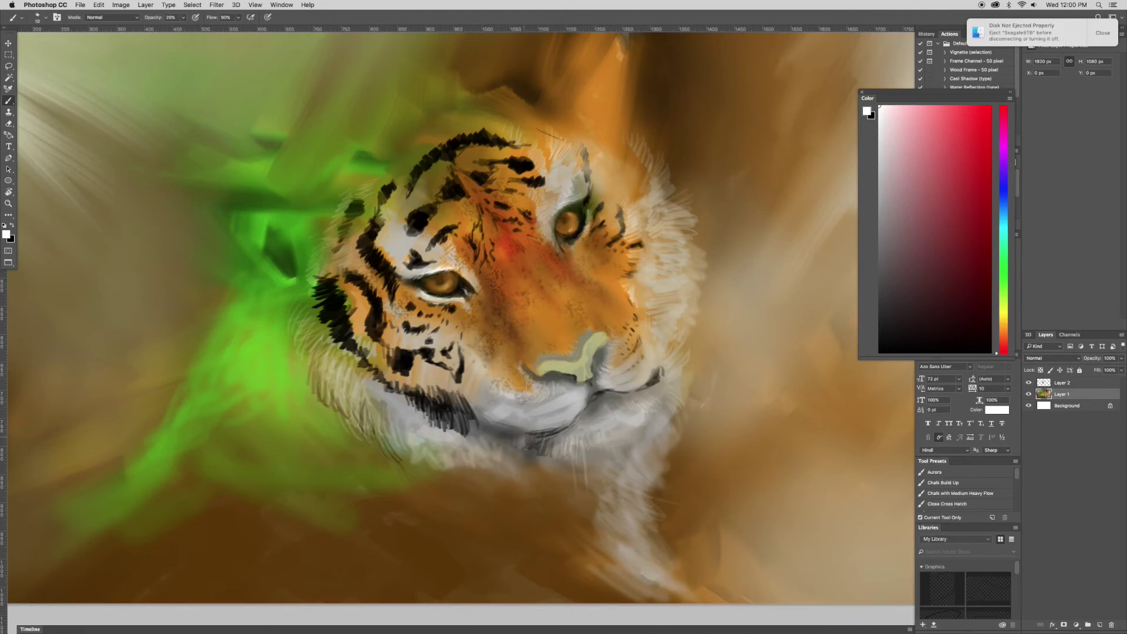
{"action": "key", "text": "ctrl+z"}
- Smear the chin fur darker with the Mixer Brush, then paint dark olive strokes under the chin at 90%
{"action": "key", "text": "shift+b"}
{"action": "mouse_move", "coordinate": [449, 414]}
{"action": "left_mouse_down"}
{"action": "mouse_move", "coordinate": [411, 405]}
{"action": "mouse_move", "coordinate": [405, 376]}
{"action": "mouse_move", "coordinate": [479, 414]}
{"action": "mouse_move", "coordinate": [464, 409]}
{"action": "left_mouse_up"}
{"action": "key", "text": "shift+b"}
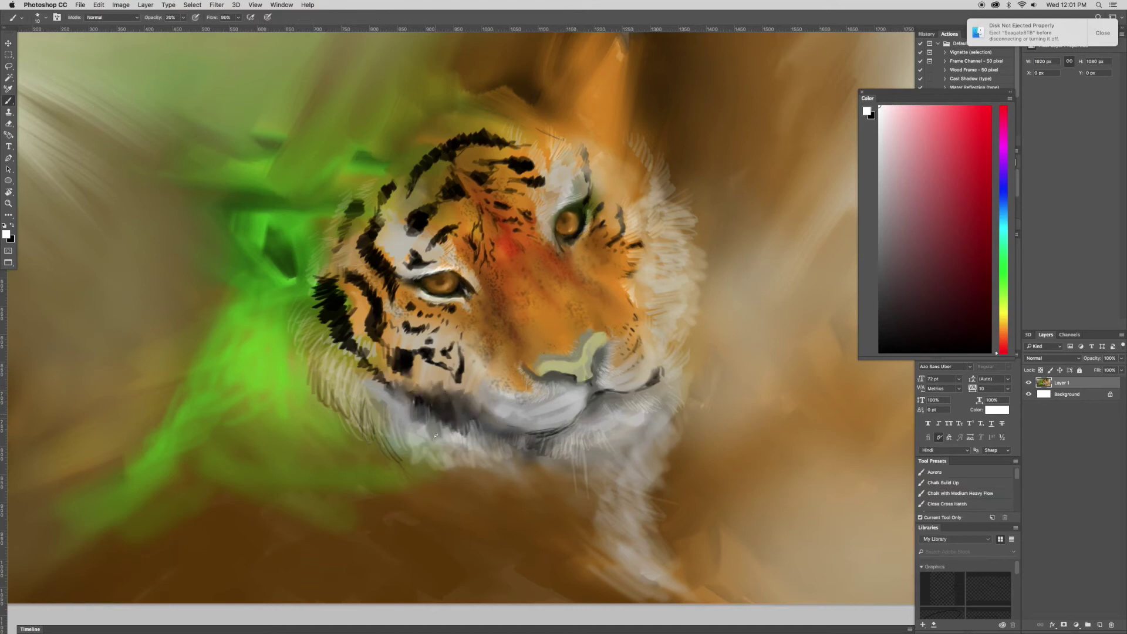
{"action": "key", "text": "9"}
{"action": "left_click", "coordinate": [600, 324], "text": "alt"}
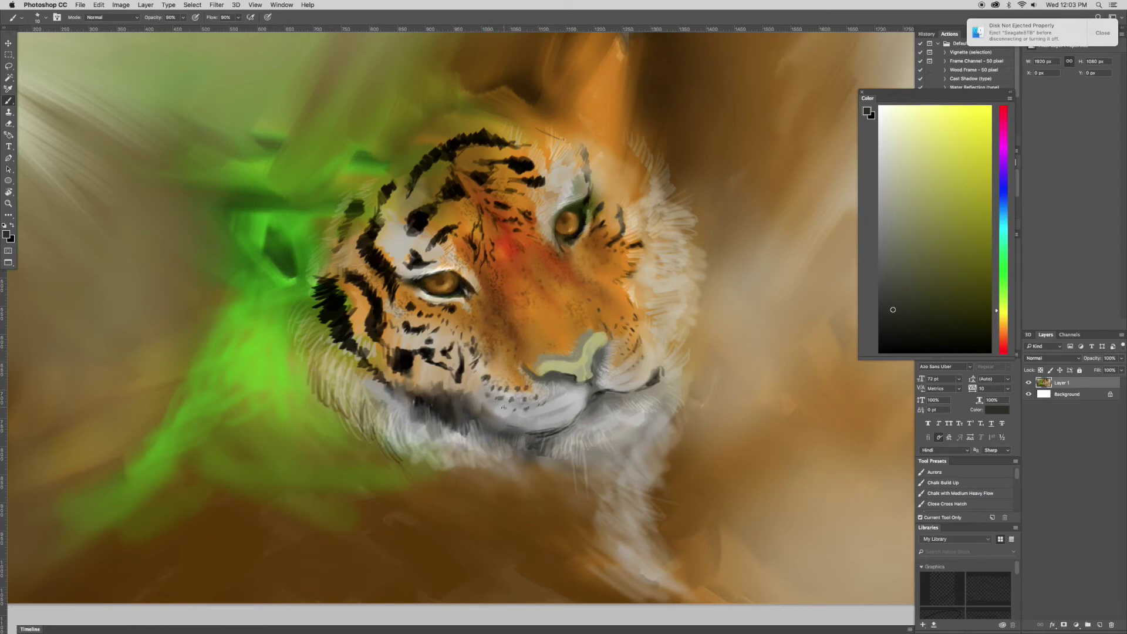
{"action": "left_click_drag", "start_coordinate": [530, 427], "coordinate": [555, 421]}
- Paint white fur along the lower-left jaw and cheek, then black strokes on the left cheek at 70%
{"action": "left_click", "coordinate": [490, 436], "text": "alt"}
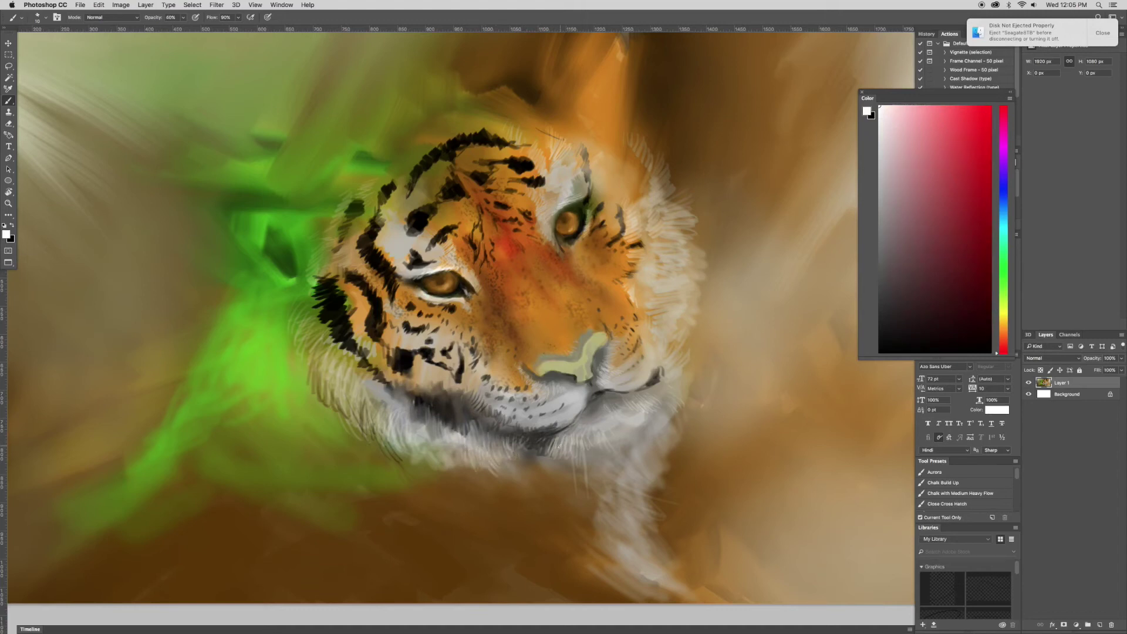
{"action": "mouse_move", "coordinate": [403, 394]}
{"action": "left_mouse_down"}
{"action": "mouse_move", "coordinate": [418, 437]}
{"action": "mouse_move", "coordinate": [303, 358]}
{"action": "left_mouse_up"}
{"action": "left_click_drag", "start_coordinate": [329, 410], "coordinate": [338, 382]}
{"action": "left_click_drag", "start_coordinate": [376, 446], "coordinate": [337, 358]}
{"action": "mouse_move", "coordinate": [327, 355]}
{"action": "left_mouse_down"}
{"action": "mouse_move", "coordinate": [306, 324]}
{"action": "mouse_move", "coordinate": [350, 367]}
{"action": "mouse_move", "coordinate": [335, 385]}
{"action": "left_mouse_up"}
{"action": "key", "text": "x"}
{"action": "key", "text": "7"}
{"action": "left_click_drag", "start_coordinate": [457, 446], "coordinate": [443, 419]}
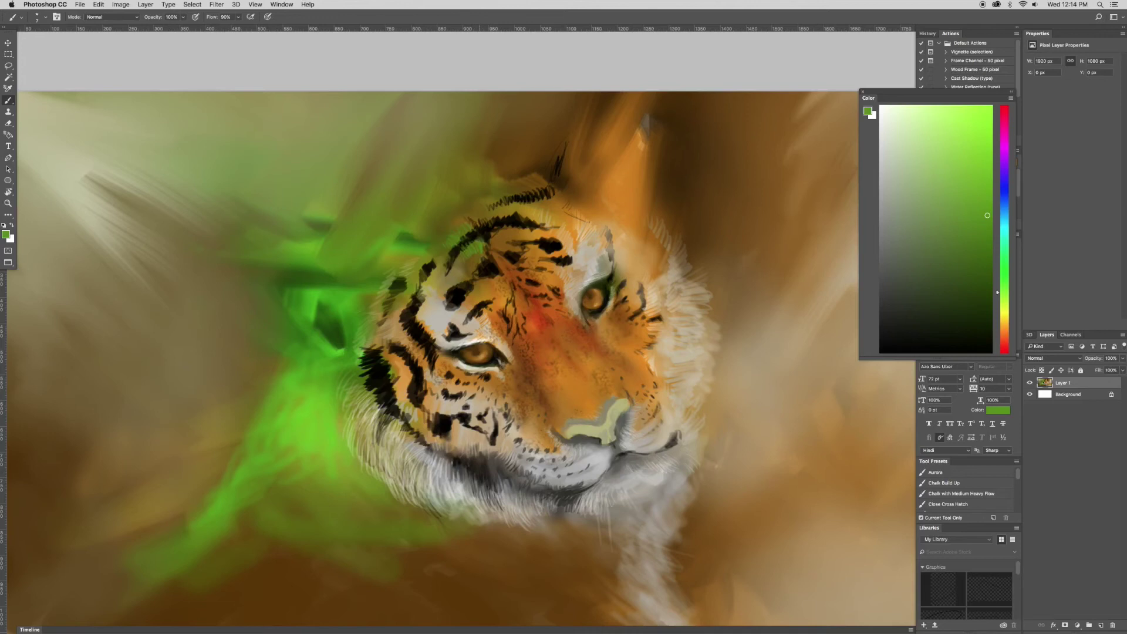
- Paint black hatched stripes down the right cheek at full opacity
{"action": "left_click", "coordinate": [464, 259], "text": "alt"}
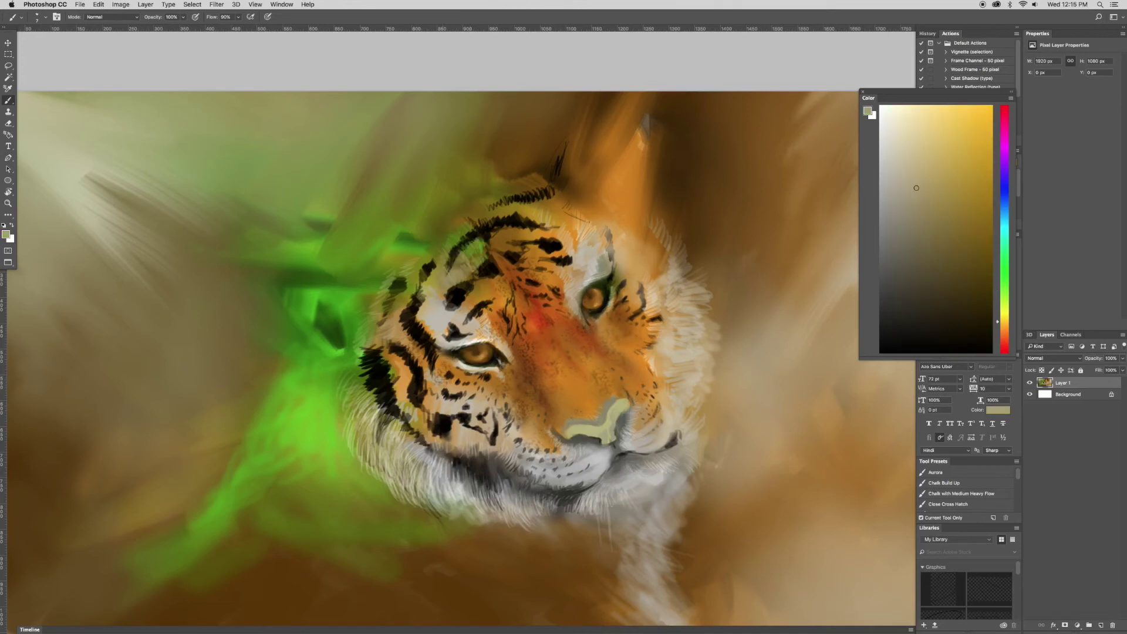
{"action": "key", "text": "d"}
{"action": "key", "text": "x"}
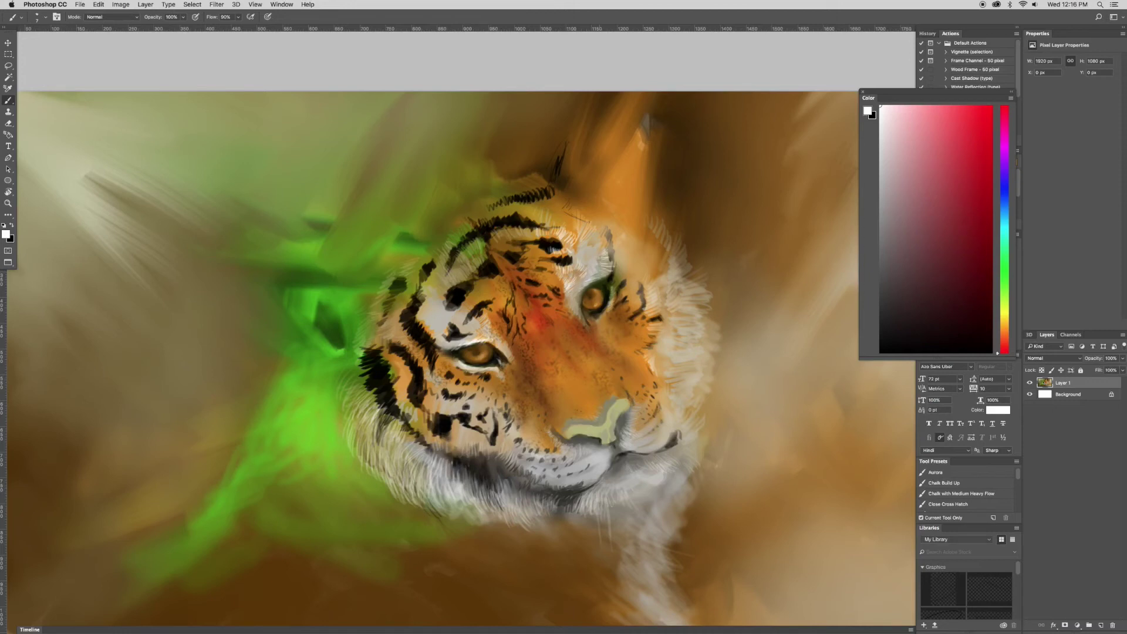
{"action": "key", "text": "4"}
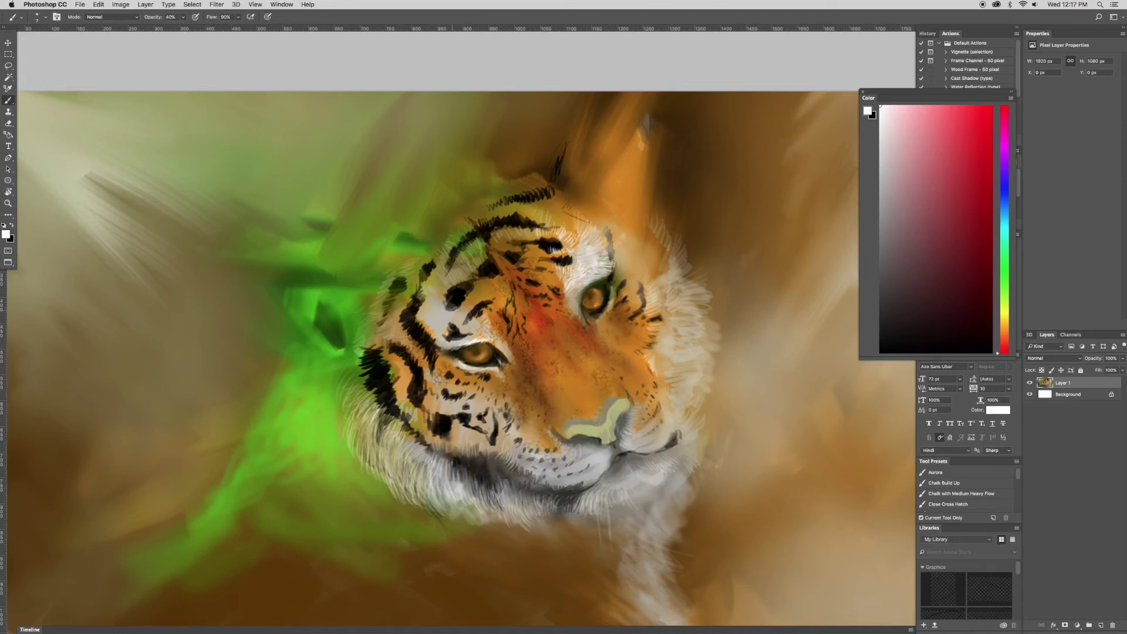
{"action": "key", "text": "0"}
{"action": "key", "text": "x"}
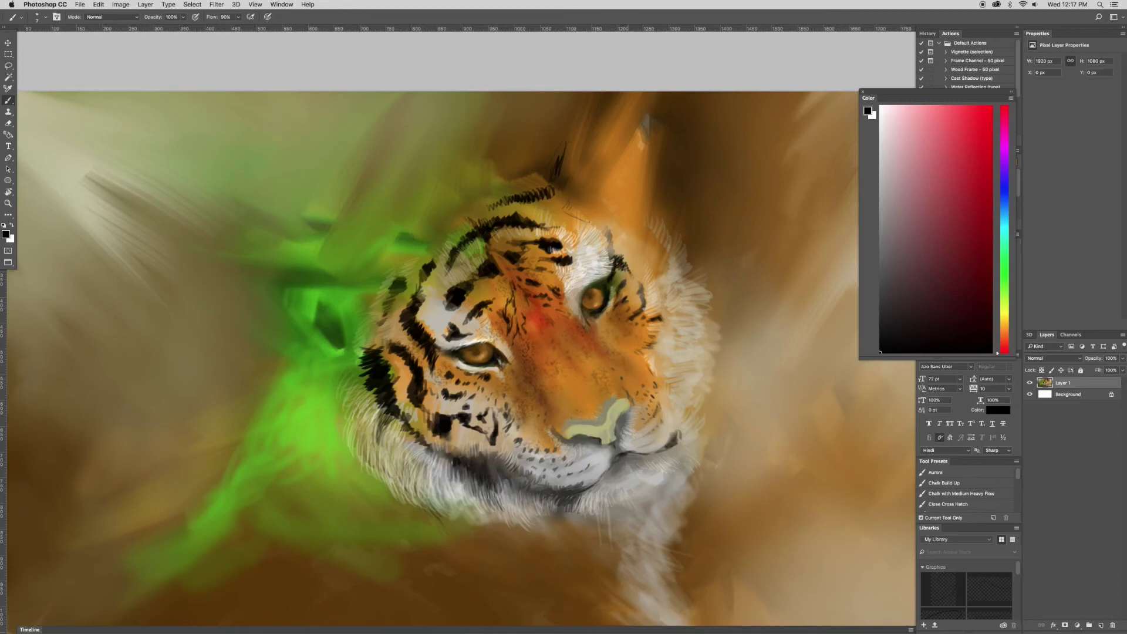
{"action": "mouse_move", "coordinate": [644, 265]}
{"action": "left_mouse_down"}
{"action": "mouse_move", "coordinate": [663, 316]}
{"action": "mouse_move", "coordinate": [656, 379]}
{"action": "left_mouse_up"}
{"action": "mouse_move", "coordinate": [648, 237]}
{"action": "left_mouse_down"}
{"action": "mouse_move", "coordinate": [672, 281]}
{"action": "mouse_move", "coordinate": [681, 336]}
{"action": "mouse_move", "coordinate": [631, 244]}
{"action": "mouse_move", "coordinate": [591, 246]}
{"action": "mouse_move", "coordinate": [575, 230]}
{"action": "mouse_move", "coordinate": [662, 242]}
{"action": "mouse_move", "coordinate": [652, 293]}
{"action": "mouse_move", "coordinate": [681, 296]}
{"action": "left_mouse_up"}
- Paint dark brown strokes over the ear, then orange fur over the ear and top-of-head hairline
{"action": "mouse_move", "coordinate": [612, 202]}
{"action": "left_mouse_down"}
{"action": "mouse_move", "coordinate": [639, 182]}
{"action": "mouse_move", "coordinate": [640, 199]}
{"action": "left_mouse_up"}
{"action": "left_click_drag", "start_coordinate": [611, 129], "coordinate": [657, 176]}
{"action": "left_click_drag", "start_coordinate": [587, 161], "coordinate": [566, 194]}
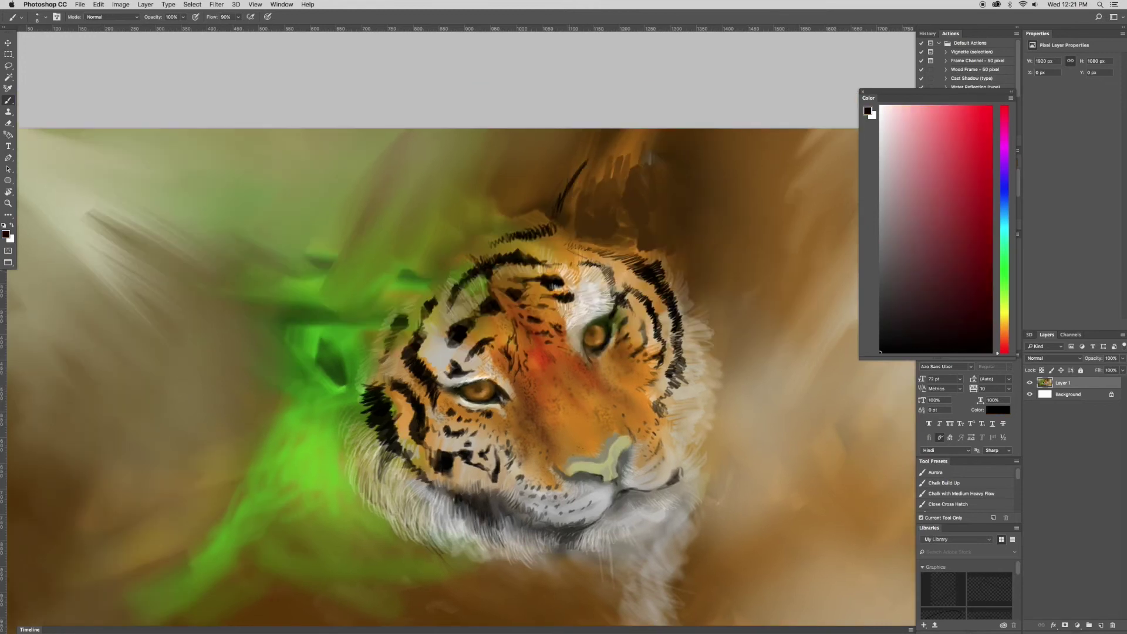
{"action": "key", "text": "ctrl+plus"}
{"action": "mouse_move", "coordinate": [551, 242]}
{"action": "left_mouse_down"}
{"action": "mouse_move", "coordinate": [540, 213]}
{"action": "mouse_move", "coordinate": [590, 191]}
{"action": "mouse_move", "coordinate": [593, 219]}
{"action": "left_mouse_up"}
{"action": "left_click_drag", "start_coordinate": [581, 267], "coordinate": [609, 257]}
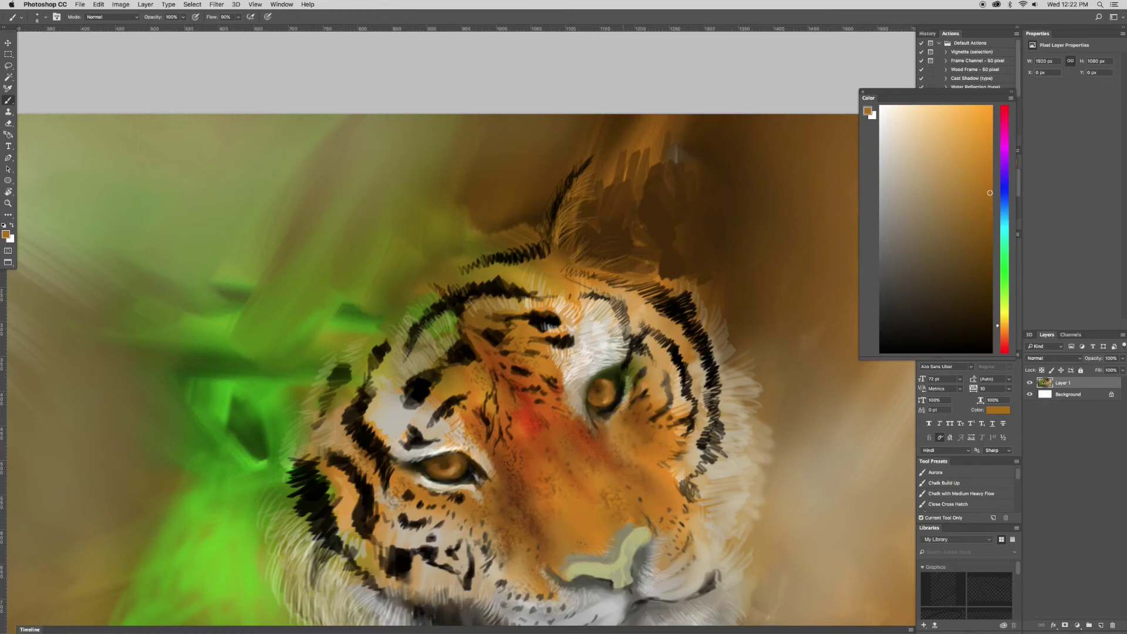
- Paint light white fur strokes over the tiger's ear at 30% opacity
{"action": "key", "text": "ctrl+minus"}
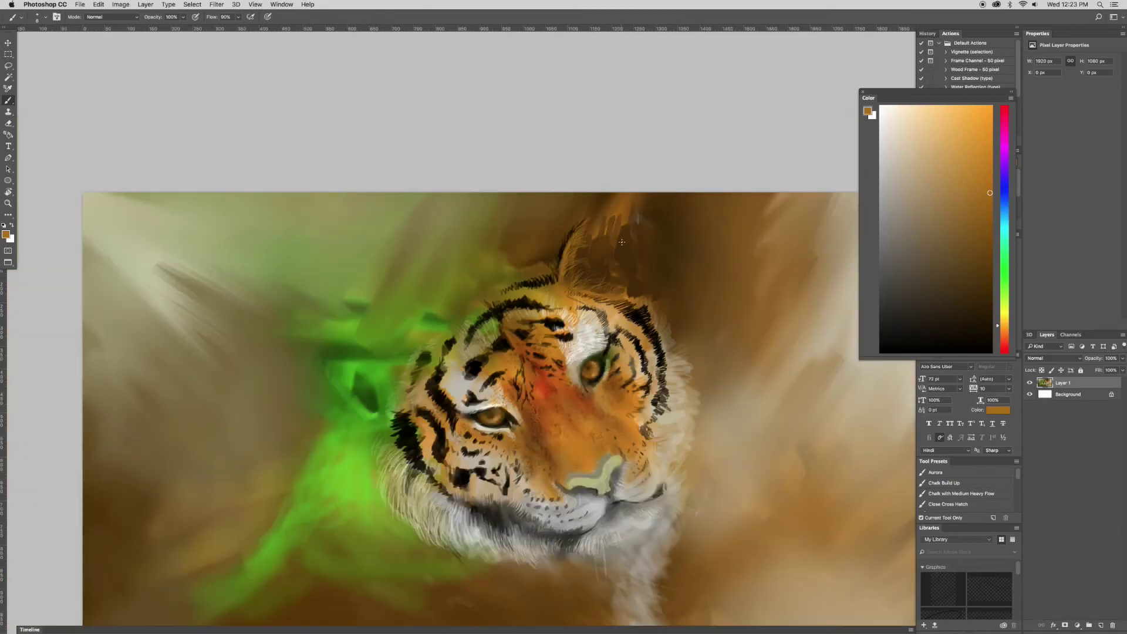
{"action": "key", "text": "d"}
{"action": "key", "text": "x"}
{"action": "key", "text": "3"}
{"action": "key", "text": "ctrl+plus"}
{"action": "mouse_move", "coordinate": [607, 229]}
{"action": "left_mouse_down"}
{"action": "mouse_move", "coordinate": [629, 256]}
{"action": "mouse_move", "coordinate": [616, 280]}
{"action": "mouse_move", "coordinate": [673, 337]}
{"action": "left_mouse_up"}
{"action": "left_click_drag", "start_coordinate": [623, 252], "coordinate": [619, 287]}
{"action": "left_click_drag", "start_coordinate": [572, 259], "coordinate": [598, 276]}
{"action": "left_click_drag", "start_coordinate": [581, 294], "coordinate": [602, 300]}
{"action": "left_click_drag", "start_coordinate": [599, 252], "coordinate": [578, 291]}
{"action": "mouse_move", "coordinate": [594, 219]}
{"action": "left_mouse_down"}
{"action": "mouse_move", "coordinate": [584, 255]}
{"action": "mouse_move", "coordinate": [622, 270]}
{"action": "mouse_move", "coordinate": [627, 303]}
{"action": "mouse_move", "coordinate": [716, 373]}
{"action": "mouse_move", "coordinate": [701, 399]}
{"action": "mouse_move", "coordinate": [705, 434]}
{"action": "mouse_move", "coordinate": [728, 466]}
{"action": "mouse_move", "coordinate": [713, 491]}
{"action": "left_mouse_up"}
- Add dark cheek strokes at full opacity and smudge the cheek stripes with the Mixer Brush
{"action": "key", "text": "0"}
{"action": "left_click", "coordinate": [710, 414], "text": "alt"}
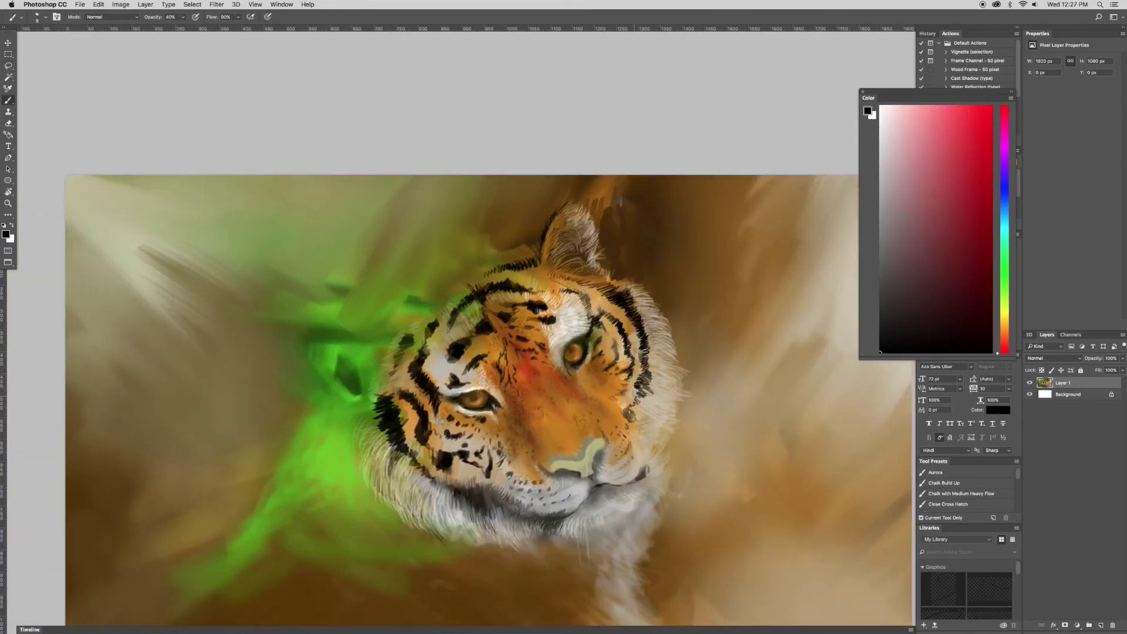
{"action": "mouse_move", "coordinate": [658, 390]}
{"action": "left_mouse_down"}
{"action": "mouse_move", "coordinate": [631, 414]}
{"action": "mouse_move", "coordinate": [613, 405]}
{"action": "mouse_move", "coordinate": [652, 379]}
{"action": "left_mouse_up"}
{"action": "key", "text": "shift+b"}
{"action": "mouse_move", "coordinate": [613, 285]}
{"action": "left_mouse_down"}
{"action": "mouse_move", "coordinate": [643, 323]}
{"action": "mouse_move", "coordinate": [643, 372]}
{"action": "left_mouse_up"}
{"action": "left_click_drag", "start_coordinate": [375, 422], "coordinate": [387, 446]}
{"action": "left_click_drag", "start_coordinate": [390, 400], "coordinate": [411, 329]}
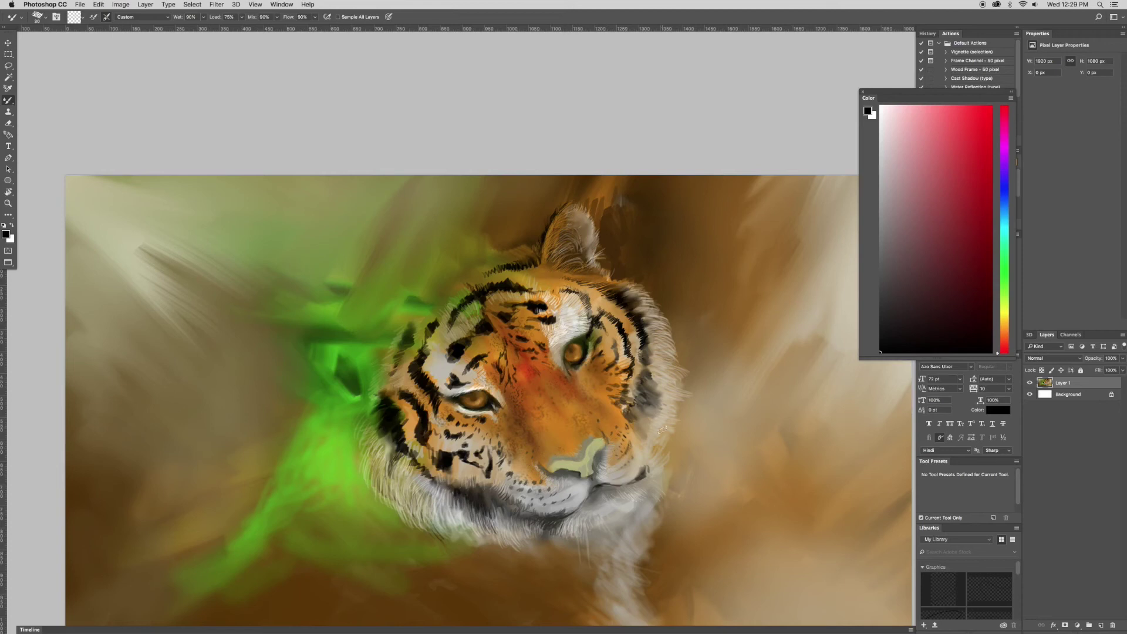
- Paint dark stripes at 80% opacity on the chin, left cheek and lower-left green area
{"action": "key", "text": "shift+b"}
{"action": "key", "text": "8"}
{"action": "left_click_drag", "start_coordinate": [646, 476], "coordinate": [623, 548]}
{"action": "right_click", "coordinate": [281, 559]}
{"action": "mouse_move", "coordinate": [237, 563]}
{"action": "left_mouse_down"}
{"action": "mouse_move", "coordinate": [294, 619]}
{"action": "mouse_move", "coordinate": [317, 546]}
{"action": "left_mouse_up"}
{"action": "left_click", "coordinate": [280, 560]}
{"action": "left_click_drag", "start_coordinate": [317, 505], "coordinate": [282, 469]}
{"action": "left_click_drag", "start_coordinate": [346, 434], "coordinate": [333, 393]}
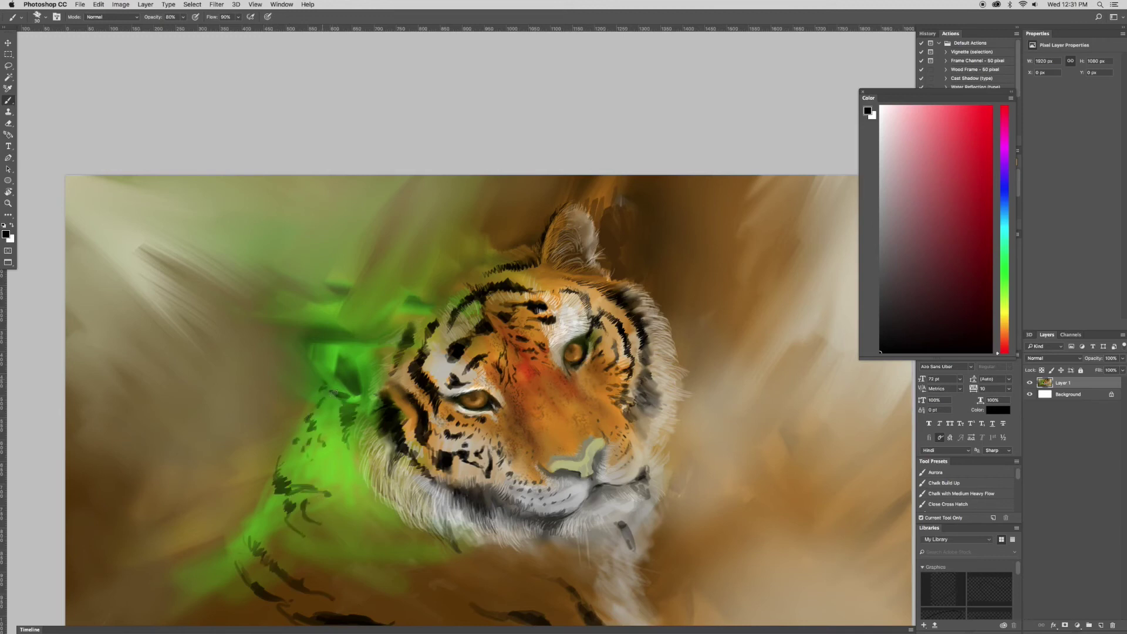
{"action": "left_click_drag", "start_coordinate": [246, 565], "coordinate": [282, 610]}
{"action": "mouse_move", "coordinate": [211, 568]}
{"action": "left_mouse_down"}
{"action": "mouse_move", "coordinate": [232, 622]}
{"action": "mouse_move", "coordinate": [135, 602]}
{"action": "mouse_move", "coordinate": [70, 616]}
{"action": "left_mouse_up"}
{"action": "left_click_drag", "start_coordinate": [252, 522], "coordinate": [241, 575]}
- Blend the lower-left stripes into the background with the Mixer Brush
{"action": "key", "text": "shift+b"}
{"action": "left_click_drag", "start_coordinate": [288, 608], "coordinate": [250, 522]}
{"action": "left_click_drag", "start_coordinate": [159, 604], "coordinate": [76, 616]}
{"action": "left_click_drag", "start_coordinate": [273, 517], "coordinate": [329, 494]}
- Paint olive green sampled from the foliage over the neck area
{"action": "key", "text": "x"}
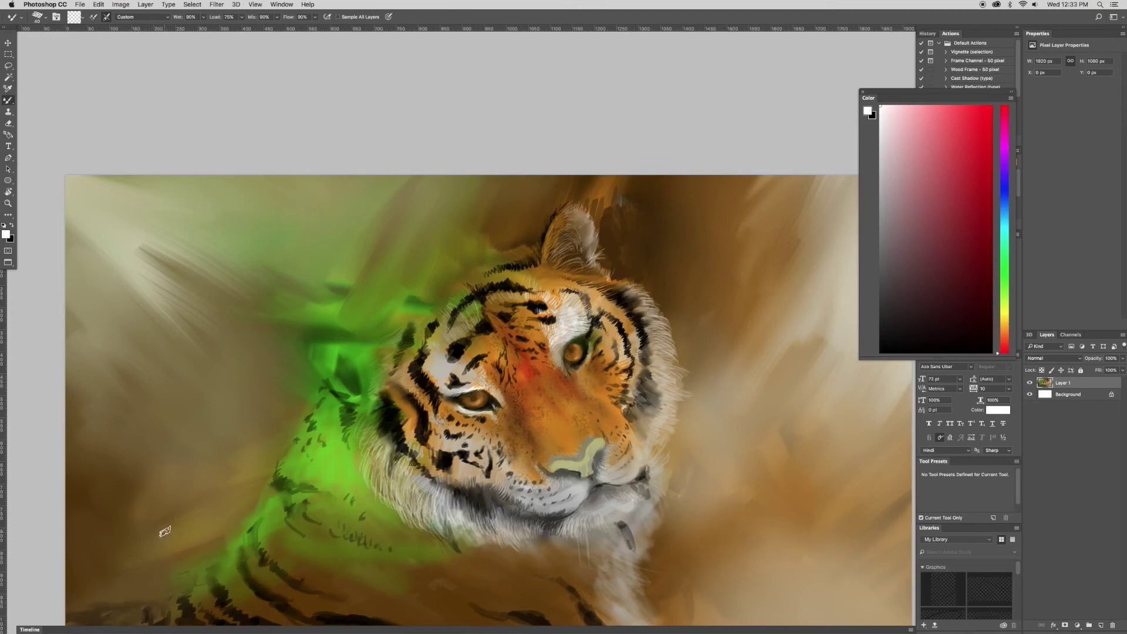
{"action": "key", "text": "shift+b"}
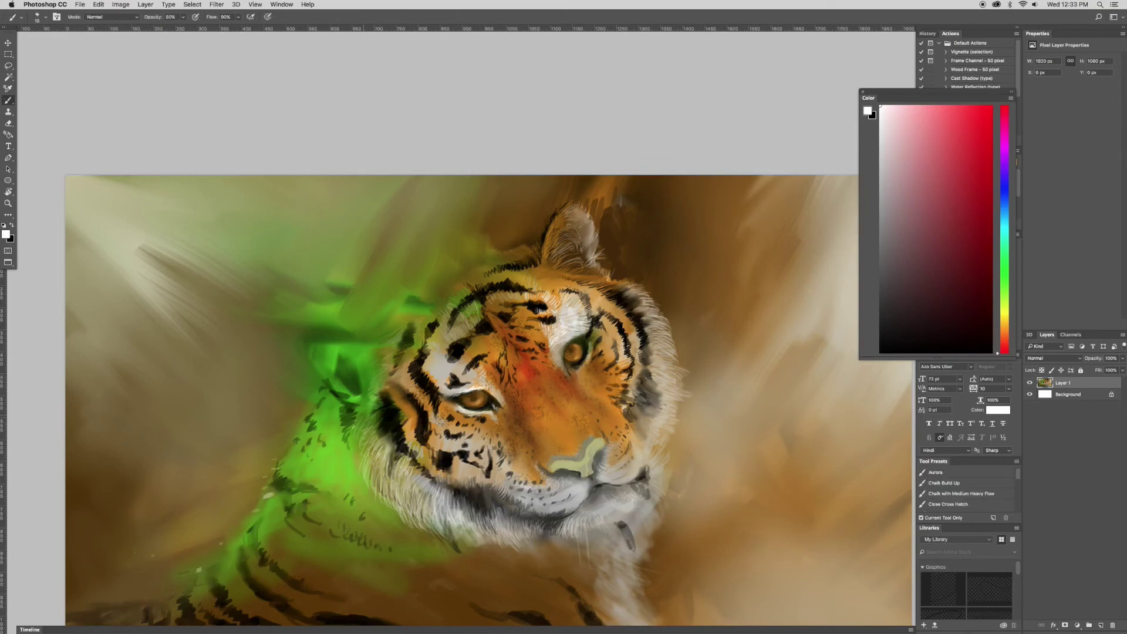
{"action": "left_click", "coordinate": [320, 461], "text": "alt"}
{"action": "left_click_drag", "start_coordinate": [334, 379], "coordinate": [352, 353]}
- Paint full-opacity black stripes above the head and along the green neck
{"action": "key", "text": "d"}
{"action": "key", "text": "0"}
{"action": "left_click_drag", "start_coordinate": [473, 272], "coordinate": [414, 311]}
{"action": "mouse_move", "coordinate": [381, 325]}
{"action": "left_mouse_down"}
{"action": "mouse_move", "coordinate": [328, 376]}
{"action": "mouse_move", "coordinate": [376, 382]}
{"action": "left_mouse_up"}
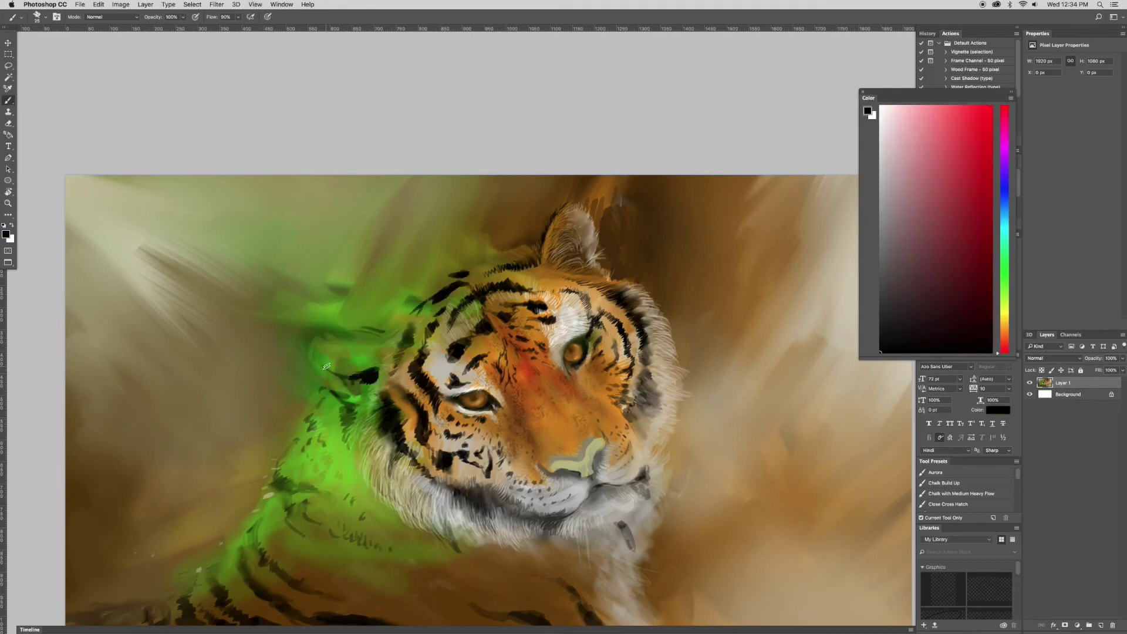
{"action": "left_click_drag", "start_coordinate": [440, 277], "coordinate": [411, 291]}
{"action": "left_click_drag", "start_coordinate": [461, 261], "coordinate": [391, 317]}
{"action": "mouse_move", "coordinate": [496, 247]}
{"action": "left_mouse_down"}
{"action": "mouse_move", "coordinate": [426, 275]}
{"action": "mouse_move", "coordinate": [467, 282]}
{"action": "mouse_move", "coordinate": [378, 328]}
{"action": "left_mouse_up"}
- Blend the new stripes above the head and neck with the Mixer Brush
{"action": "key", "text": "shift+b"}
{"action": "left_click_drag", "start_coordinate": [444, 276], "coordinate": [388, 323]}
{"action": "left_click_drag", "start_coordinate": [481, 258], "coordinate": [422, 288]}
{"action": "left_click_drag", "start_coordinate": [511, 248], "coordinate": [429, 273]}
{"action": "mouse_move", "coordinate": [388, 314]}
{"action": "left_mouse_down"}
{"action": "mouse_move", "coordinate": [352, 330]}
{"action": "mouse_move", "coordinate": [372, 364]}
{"action": "mouse_move", "coordinate": [352, 391]}
{"action": "mouse_move", "coordinate": [317, 350]}
{"action": "left_mouse_up"}
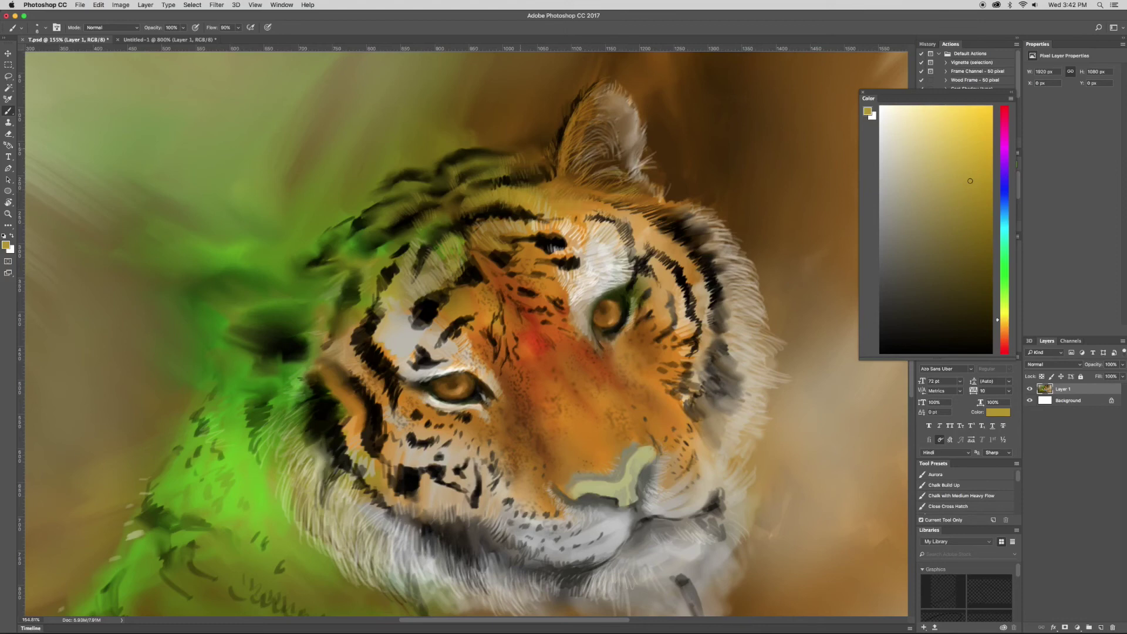
- Paint light fur strokes over the upper-left mane
{"action": "mouse_move", "coordinate": [420, 180]}
{"action": "left_mouse_down"}
{"action": "mouse_move", "coordinate": [388, 209]}
{"action": "mouse_move", "coordinate": [425, 228]}
{"action": "mouse_move", "coordinate": [338, 271]}
{"action": "left_mouse_up"}
{"action": "left_click_drag", "start_coordinate": [381, 229], "coordinate": [319, 247]}
{"action": "left_click_drag", "start_coordinate": [365, 202], "coordinate": [343, 217]}
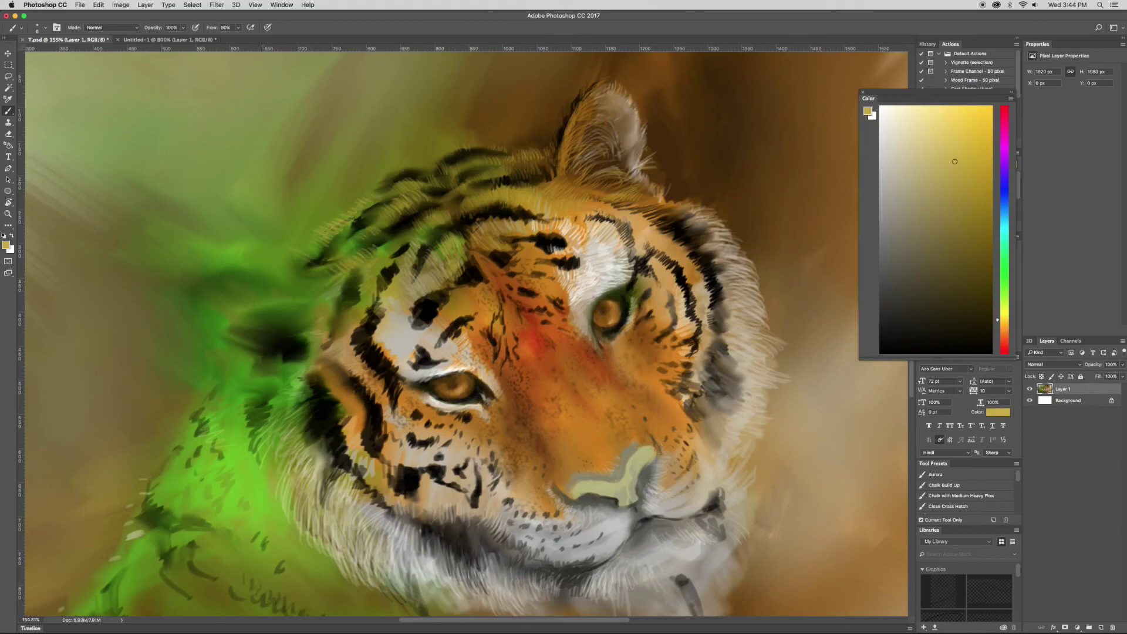
- Add orange fur strokes on the left cheek edge and pale tan strokes beside it
{"action": "left_click", "coordinate": [329, 229], "text": "alt"}
{"action": "left_click_drag", "start_coordinate": [303, 354], "coordinate": [277, 364]}
{"action": "left_click_drag", "start_coordinate": [298, 367], "coordinate": [283, 372]}
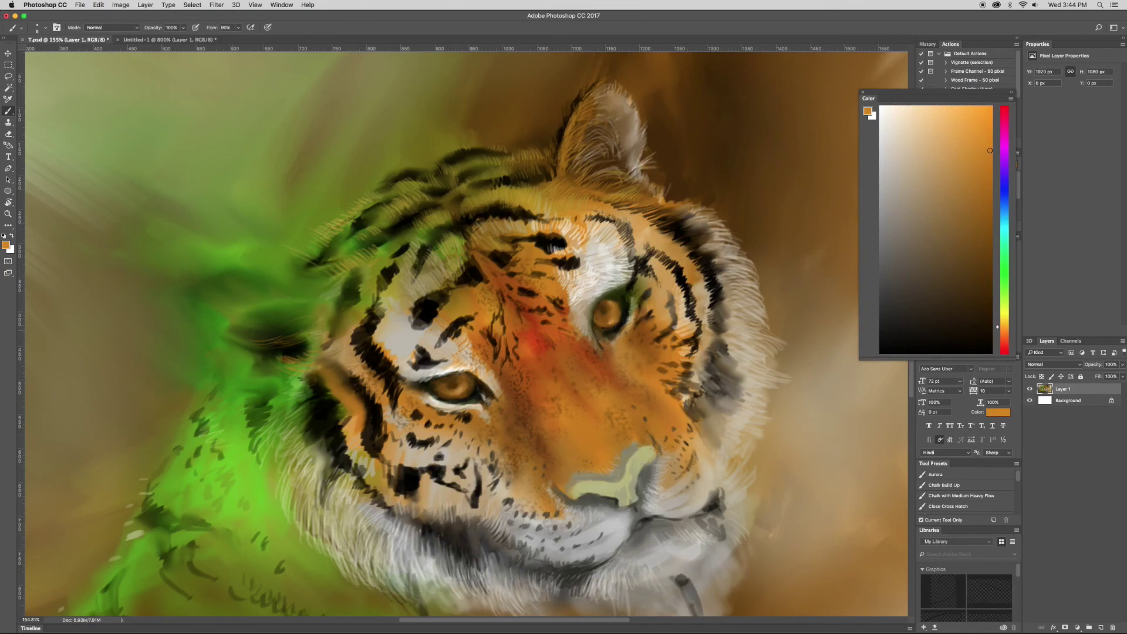
{"action": "left_click", "coordinate": [308, 290], "text": "alt"}
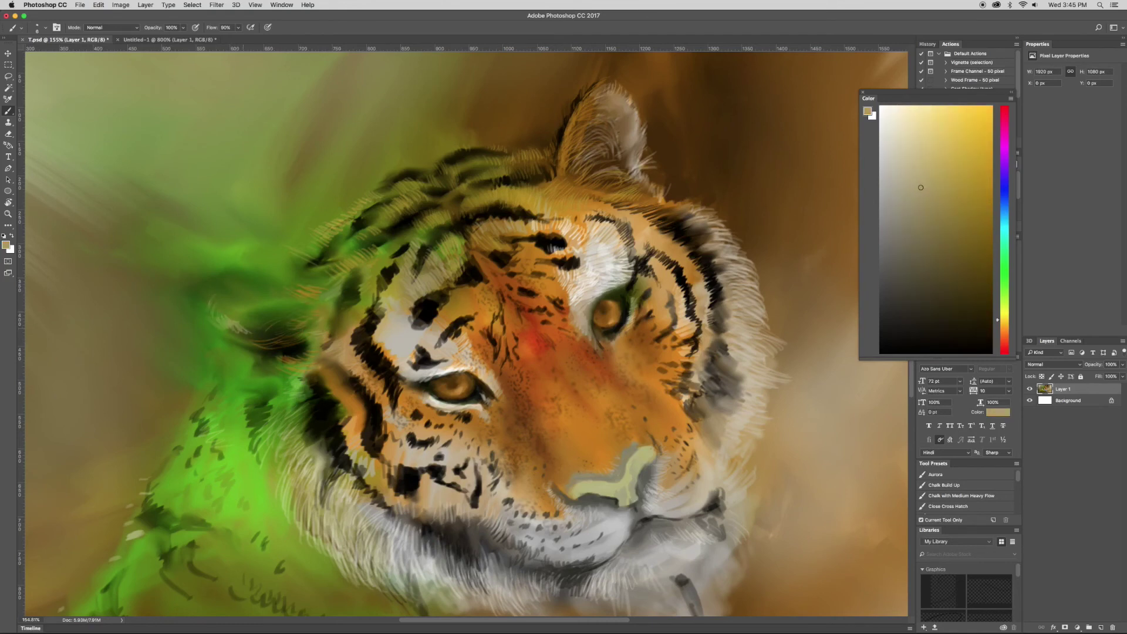
{"action": "left_click_drag", "start_coordinate": [220, 287], "coordinate": [208, 317]}
{"action": "left_click_drag", "start_coordinate": [267, 358], "coordinate": [238, 424]}
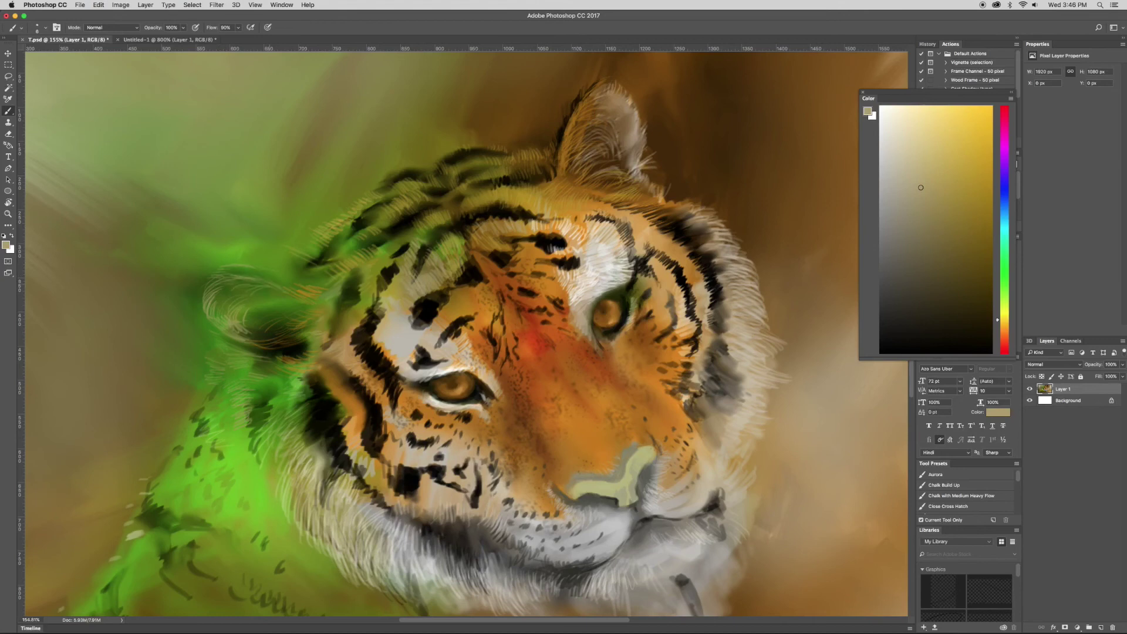
- Darken the green fur left of the face with black, then lay olive strokes beside the left eye
{"action": "left_click", "coordinate": [276, 294], "text": "alt"}
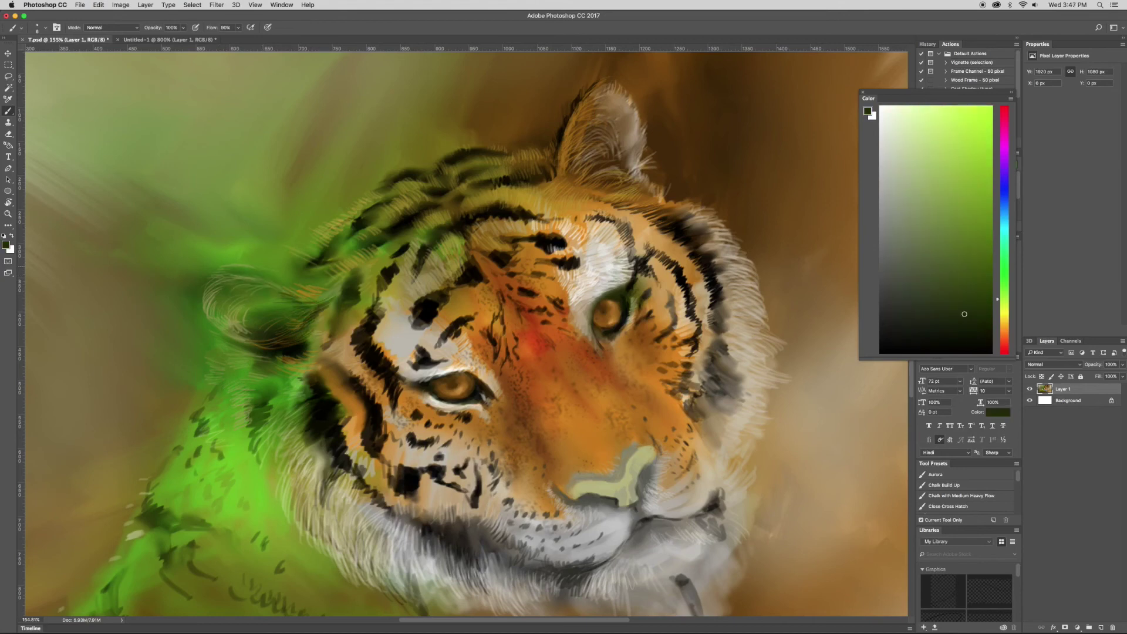
{"action": "key", "text": "d"}
{"action": "left_click_drag", "start_coordinate": [266, 303], "coordinate": [247, 323]}
{"action": "mouse_move", "coordinate": [284, 284]}
{"action": "left_mouse_down"}
{"action": "mouse_move", "coordinate": [252, 296]}
{"action": "mouse_move", "coordinate": [271, 326]}
{"action": "left_mouse_up"}
{"action": "left_click_drag", "start_coordinate": [277, 364], "coordinate": [261, 381]}
{"action": "left_click", "coordinate": [293, 341], "text": "alt"}
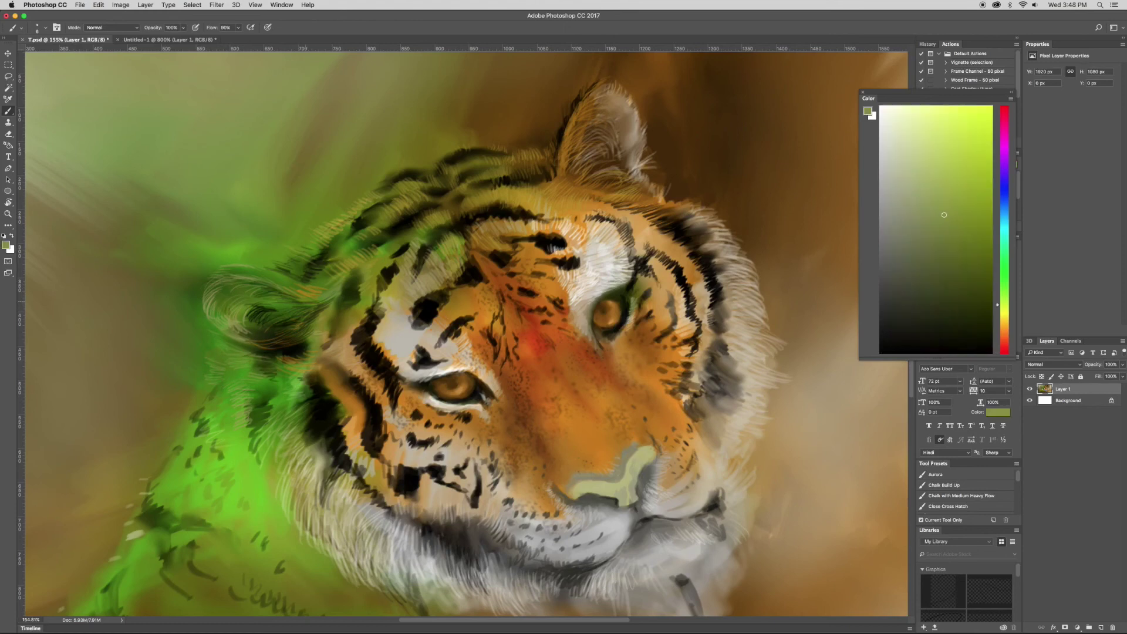
{"action": "mouse_move", "coordinate": [343, 328]}
{"action": "left_mouse_down"}
{"action": "mouse_move", "coordinate": [356, 278]}
{"action": "mouse_move", "coordinate": [384, 337]}
{"action": "mouse_move", "coordinate": [313, 396]}
{"action": "mouse_move", "coordinate": [322, 449]}
{"action": "left_mouse_up"}
{"action": "left_click", "coordinate": [587, 176], "text": "alt"}
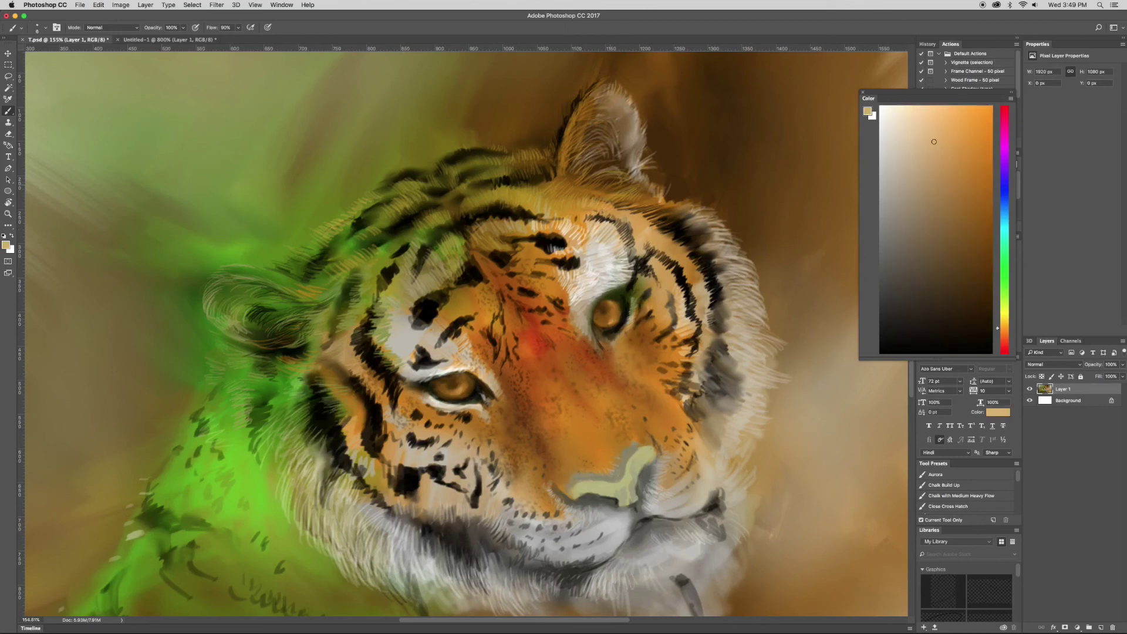
- Paint white fur along the face's right edge and around the right eye
{"action": "key", "text": "d"}
{"action": "key", "text": "x"}
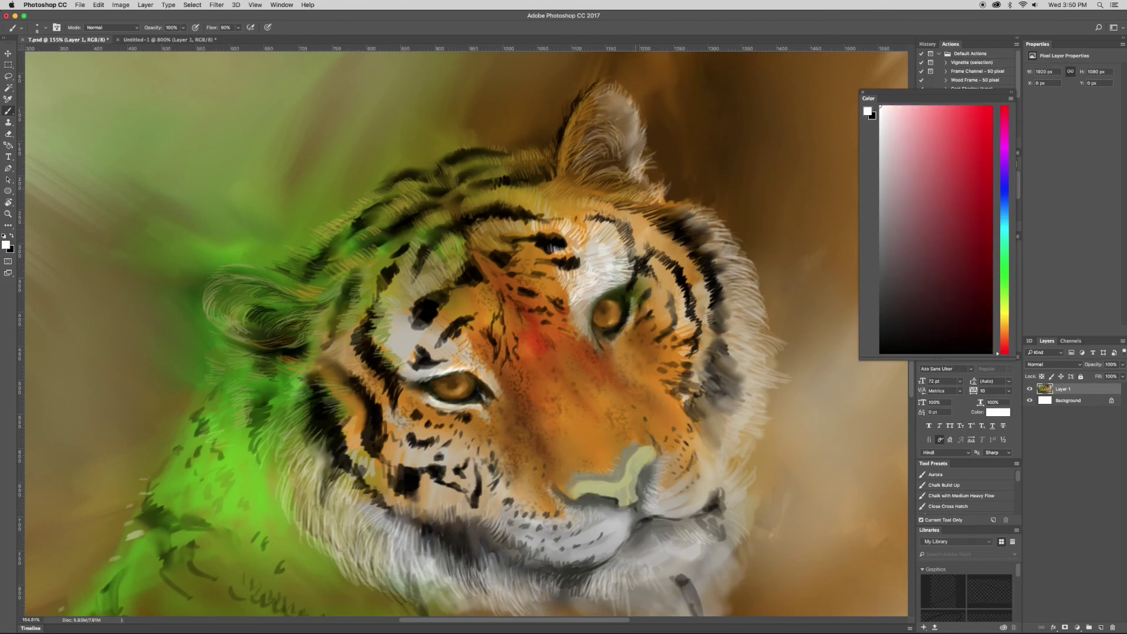
{"action": "scroll", "coordinate": [646, 176], "scroll_direction": "right", "scroll_amount": 3}
{"action": "left_click_drag", "start_coordinate": [684, 346], "coordinate": [713, 358]}
{"action": "mouse_move", "coordinate": [643, 328]}
{"action": "left_mouse_down"}
{"action": "mouse_move", "coordinate": [696, 335]}
{"action": "mouse_move", "coordinate": [640, 346]}
{"action": "left_mouse_up"}
{"action": "left_click_drag", "start_coordinate": [592, 300], "coordinate": [610, 332]}
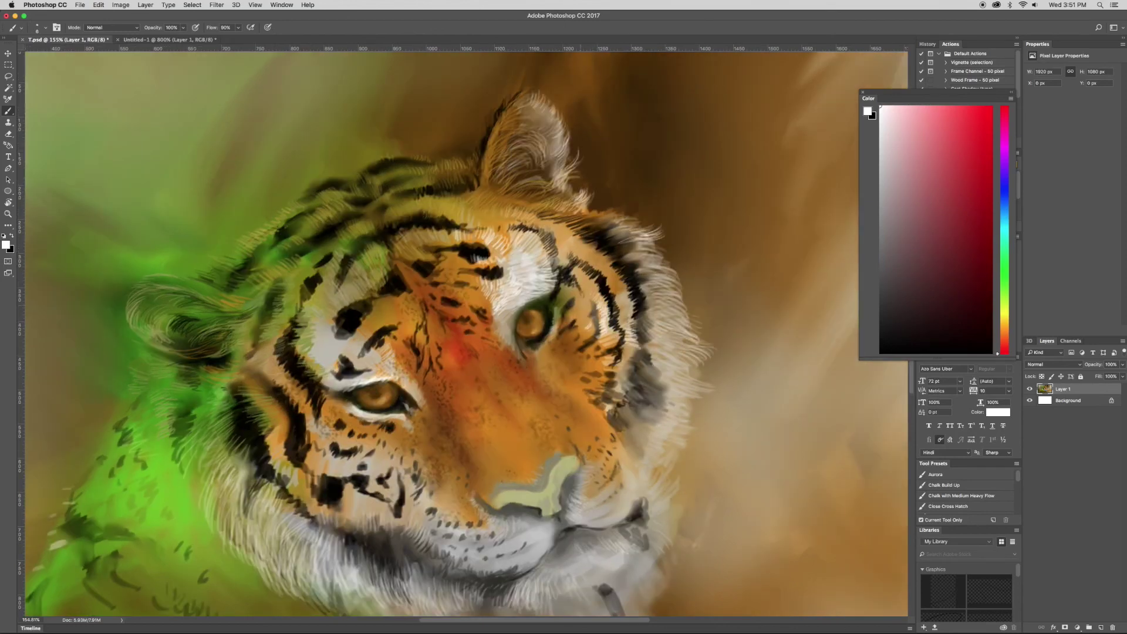
{"action": "left_click_drag", "start_coordinate": [517, 308], "coordinate": [565, 271]}
{"action": "mouse_move", "coordinate": [508, 317]}
{"action": "left_mouse_down"}
{"action": "mouse_move", "coordinate": [527, 306]}
{"action": "mouse_move", "coordinate": [534, 355]}
{"action": "left_mouse_up"}
- Add light fur toward the right cheek and around the left eye
{"action": "mouse_move", "coordinate": [617, 336]}
{"action": "left_mouse_down"}
{"action": "mouse_move", "coordinate": [602, 364]}
{"action": "mouse_move", "coordinate": [619, 379]}
{"action": "left_mouse_up"}
{"action": "mouse_move", "coordinate": [689, 368]}
{"action": "left_mouse_down"}
{"action": "mouse_move", "coordinate": [614, 414]}
{"action": "mouse_move", "coordinate": [599, 437]}
{"action": "left_mouse_up"}
{"action": "mouse_move", "coordinate": [392, 340]}
{"action": "left_mouse_down"}
{"action": "mouse_move", "coordinate": [375, 367]}
{"action": "mouse_move", "coordinate": [388, 383]}
{"action": "mouse_move", "coordinate": [332, 369]}
{"action": "mouse_move", "coordinate": [331, 380]}
{"action": "left_mouse_up"}
{"action": "mouse_move", "coordinate": [371, 324]}
{"action": "left_mouse_down"}
{"action": "mouse_move", "coordinate": [323, 349]}
{"action": "mouse_move", "coordinate": [295, 397]}
{"action": "mouse_move", "coordinate": [314, 391]}
{"action": "mouse_move", "coordinate": [322, 402]}
{"action": "left_mouse_up"}
{"action": "scroll", "coordinate": [463, 329], "scroll_direction": "down", "scroll_amount": 2}
{"action": "left_click_drag", "start_coordinate": [323, 391], "coordinate": [305, 412]}
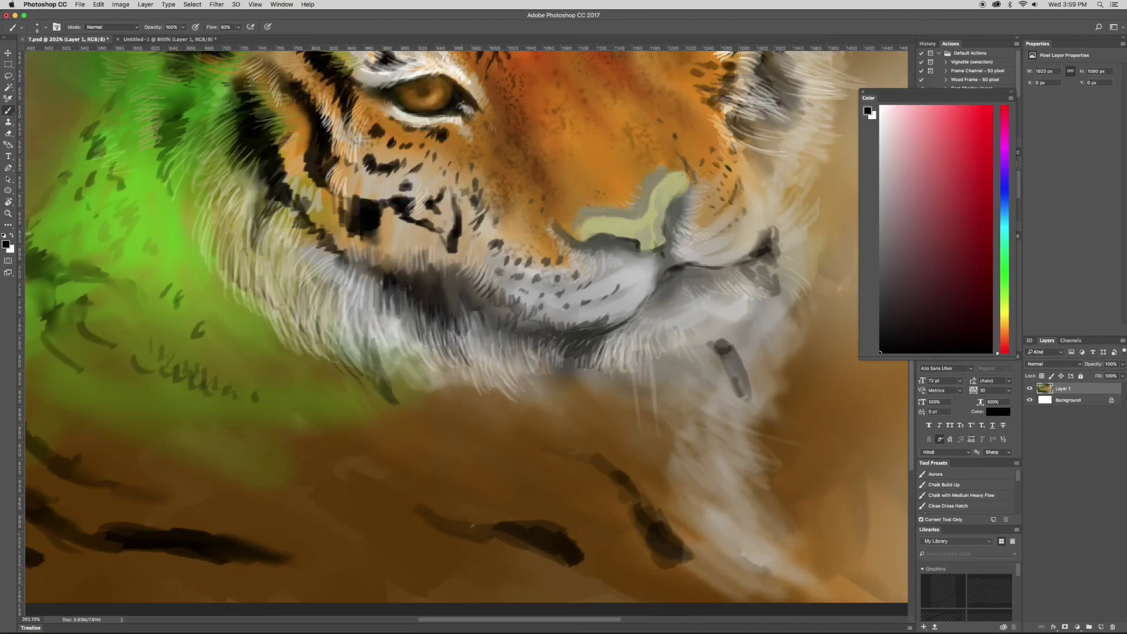
- Hatch dark fur along the lower stripes and bottom of the body
{"action": "mouse_move", "coordinate": [509, 546]}
{"action": "left_mouse_down"}
{"action": "mouse_move", "coordinate": [558, 578]}
{"action": "mouse_move", "coordinate": [639, 601]}
{"action": "left_mouse_up"}
{"action": "left_click_drag", "start_coordinate": [661, 534], "coordinate": [730, 601]}
{"action": "left_click_drag", "start_coordinate": [520, 453], "coordinate": [566, 470]}
{"action": "left_click_drag", "start_coordinate": [194, 559], "coordinate": [376, 601]}
{"action": "mouse_move", "coordinate": [234, 561]}
{"action": "left_mouse_down"}
{"action": "mouse_move", "coordinate": [382, 601]}
{"action": "mouse_move", "coordinate": [484, 603]}
{"action": "left_mouse_up"}
{"action": "left_click_drag", "start_coordinate": [411, 587], "coordinate": [552, 537]}
{"action": "left_click_drag", "start_coordinate": [187, 455], "coordinate": [350, 481]}
- Hatch the diagonal stripes along the green fur edge, then zoom out to the whole painting
{"action": "left_click_drag", "start_coordinate": [217, 413], "coordinate": [273, 439]}
{"action": "left_click_drag", "start_coordinate": [123, 326], "coordinate": [199, 433]}
{"action": "mouse_move", "coordinate": [104, 293]}
{"action": "left_mouse_down"}
{"action": "mouse_move", "coordinate": [122, 306]}
{"action": "mouse_move", "coordinate": [129, 282]}
{"action": "left_mouse_up"}
{"action": "left_click_drag", "start_coordinate": [119, 320], "coordinate": [141, 305]}
{"action": "left_click_drag", "start_coordinate": [169, 309], "coordinate": [174, 300]}
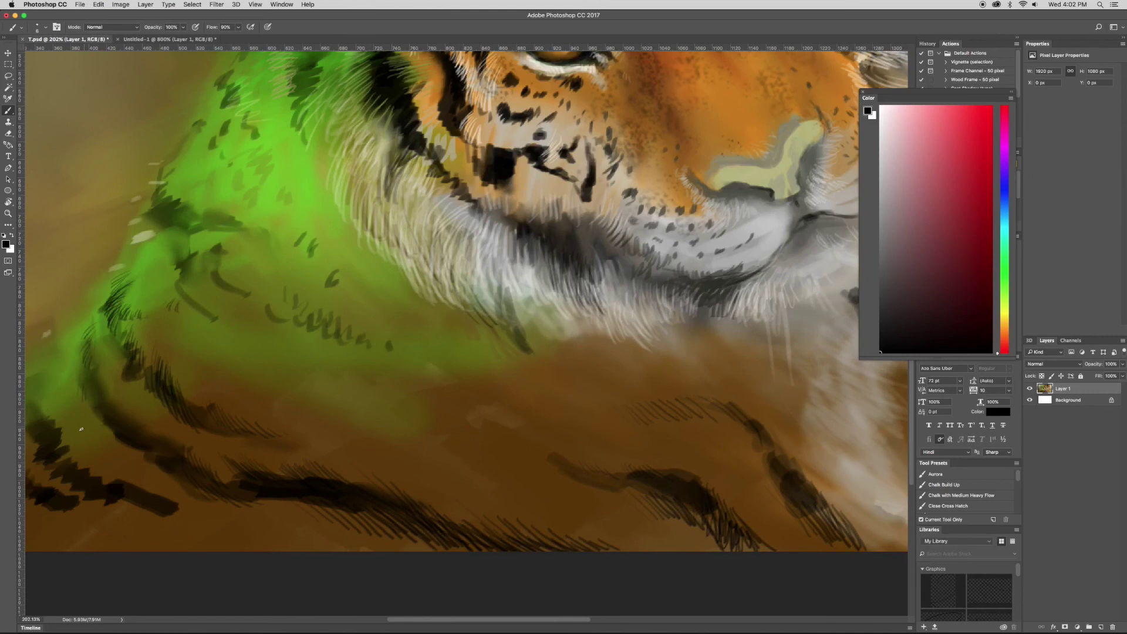
{"action": "key", "text": "super+1"}
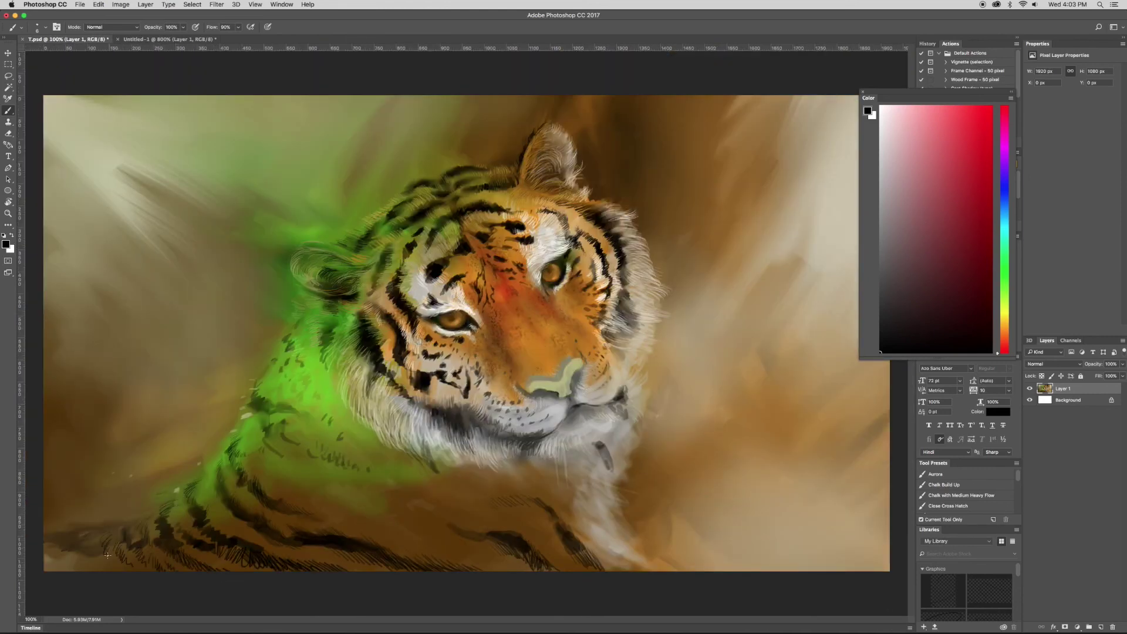
- Blend the bottom fur with the Mixer Brush, then paint olive strokes along the lower fur
{"action": "key", "text": "shift+b"}
{"action": "mouse_move", "coordinate": [207, 515]}
{"action": "left_mouse_down"}
{"action": "mouse_move", "coordinate": [340, 553]}
{"action": "mouse_move", "coordinate": [289, 558]}
{"action": "left_mouse_up"}
{"action": "mouse_move", "coordinate": [458, 528]}
{"action": "left_mouse_down"}
{"action": "mouse_move", "coordinate": [546, 558]}
{"action": "mouse_move", "coordinate": [590, 558]}
{"action": "left_mouse_up"}
{"action": "key", "text": "shift+b"}
{"action": "left_click", "coordinate": [380, 458], "text": "alt"}
{"action": "left_click", "coordinate": [464, 486], "text": "alt"}
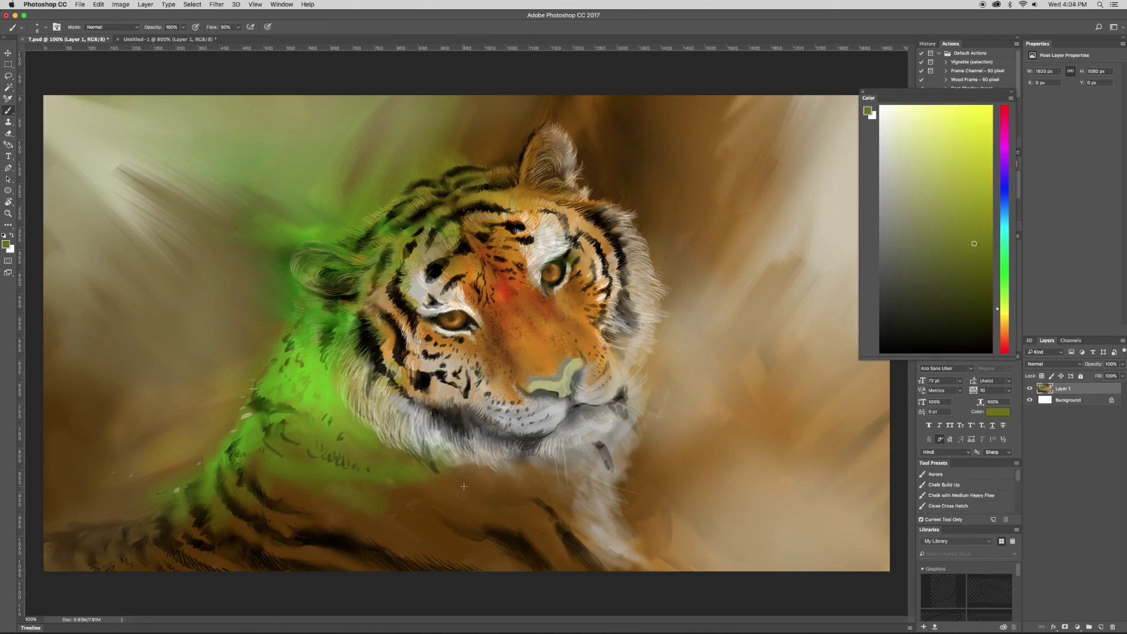
{"action": "mouse_move", "coordinate": [546, 542]}
{"action": "left_mouse_down"}
{"action": "mouse_move", "coordinate": [558, 570]}
{"action": "mouse_move", "coordinate": [578, 552]}
{"action": "left_mouse_up"}
{"action": "left_click", "coordinate": [451, 523], "text": "alt"}
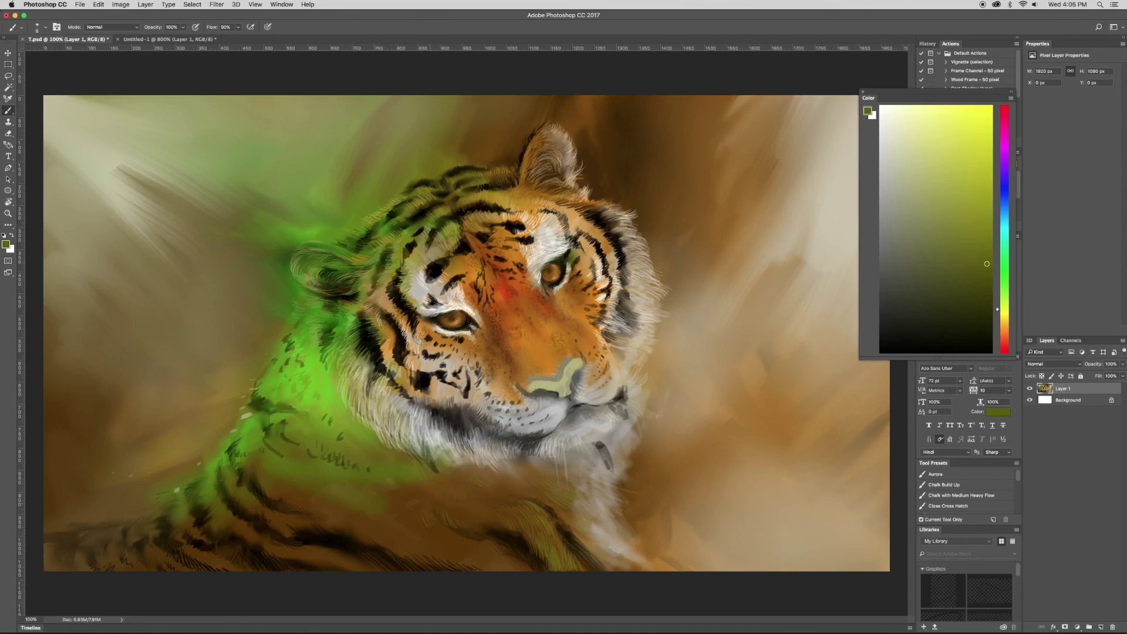
{"action": "mouse_move", "coordinate": [446, 543]}
{"action": "left_mouse_down"}
{"action": "mouse_move", "coordinate": [519, 552]}
{"action": "mouse_move", "coordinate": [537, 570]}
{"action": "left_mouse_up"}
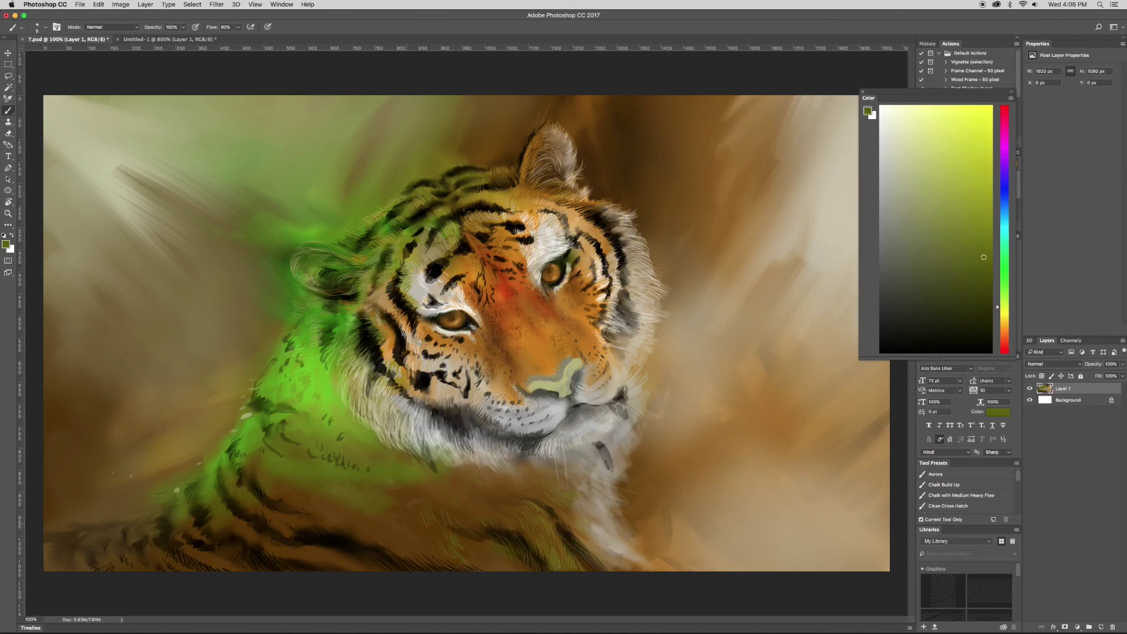
- Paint pale khaki strokes over the green area near the left ear
{"action": "left_click", "coordinate": [378, 440], "text": "alt"}
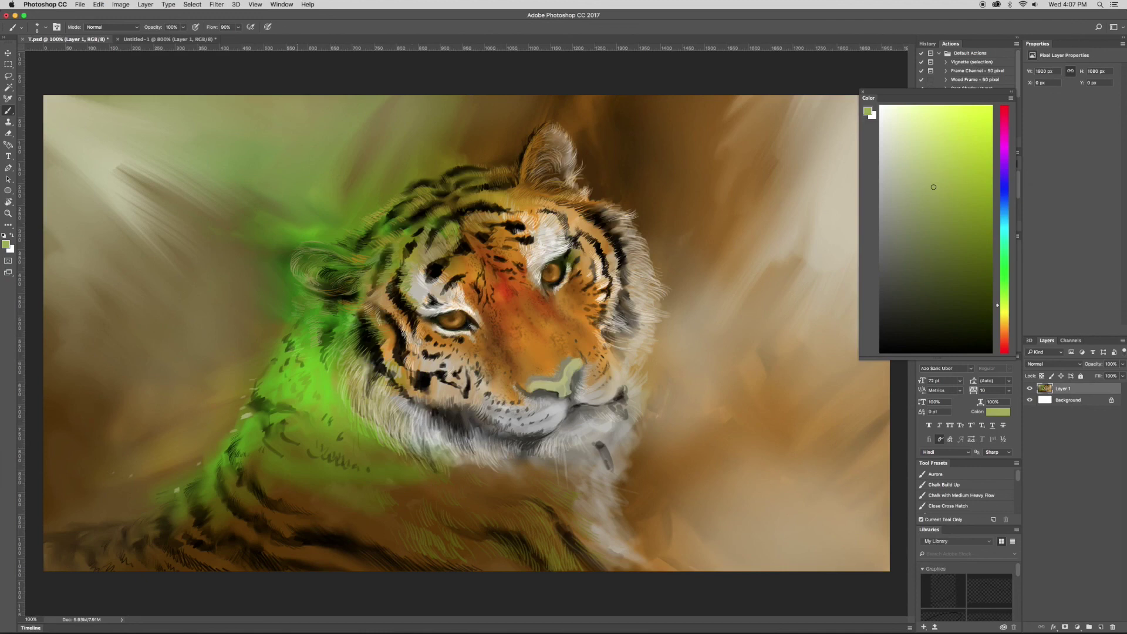
{"action": "left_click", "coordinate": [256, 465], "text": "alt"}
{"action": "left_click", "coordinate": [315, 428], "text": "alt"}
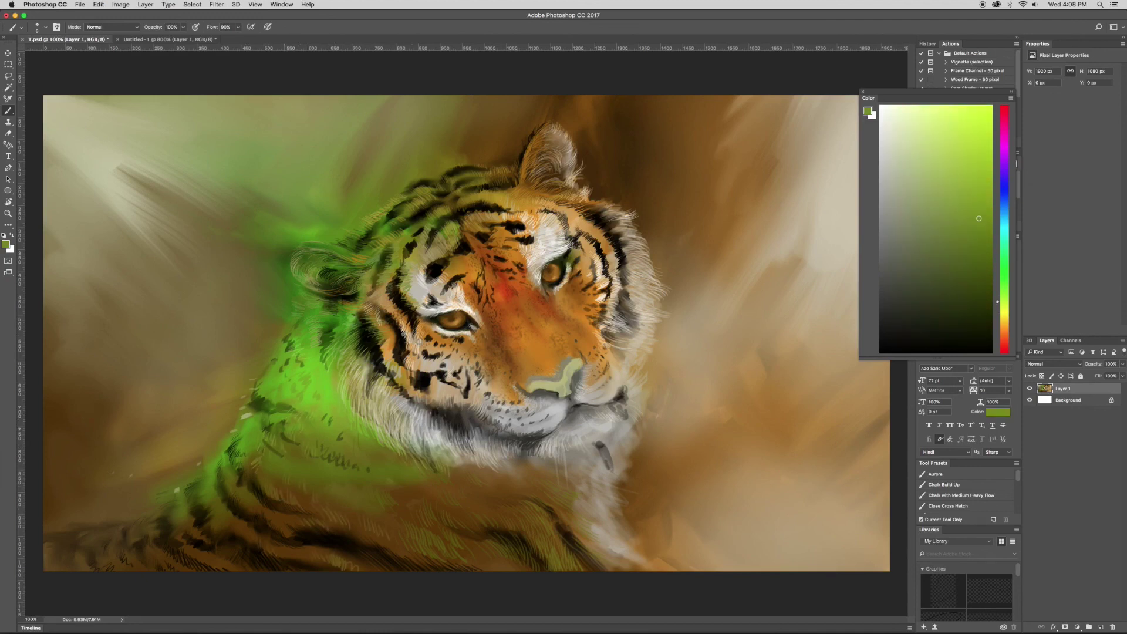
{"action": "left_click", "coordinate": [272, 363], "text": "alt"}
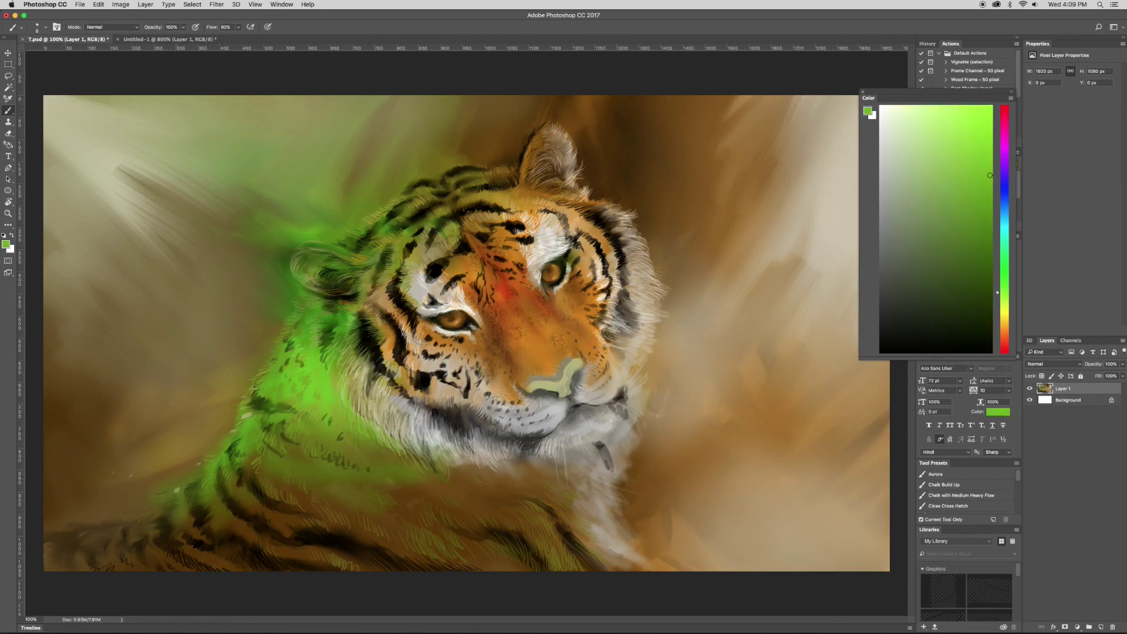
{"action": "left_click", "coordinate": [385, 391], "text": "alt"}
{"action": "mouse_move", "coordinate": [288, 258]}
{"action": "left_mouse_down"}
{"action": "mouse_move", "coordinate": [329, 258]}
{"action": "mouse_move", "coordinate": [359, 293]}
{"action": "left_mouse_up"}
- Blend the pale strokes near the left ear and restore white as the paint colour
{"action": "key", "text": "shift+b"}
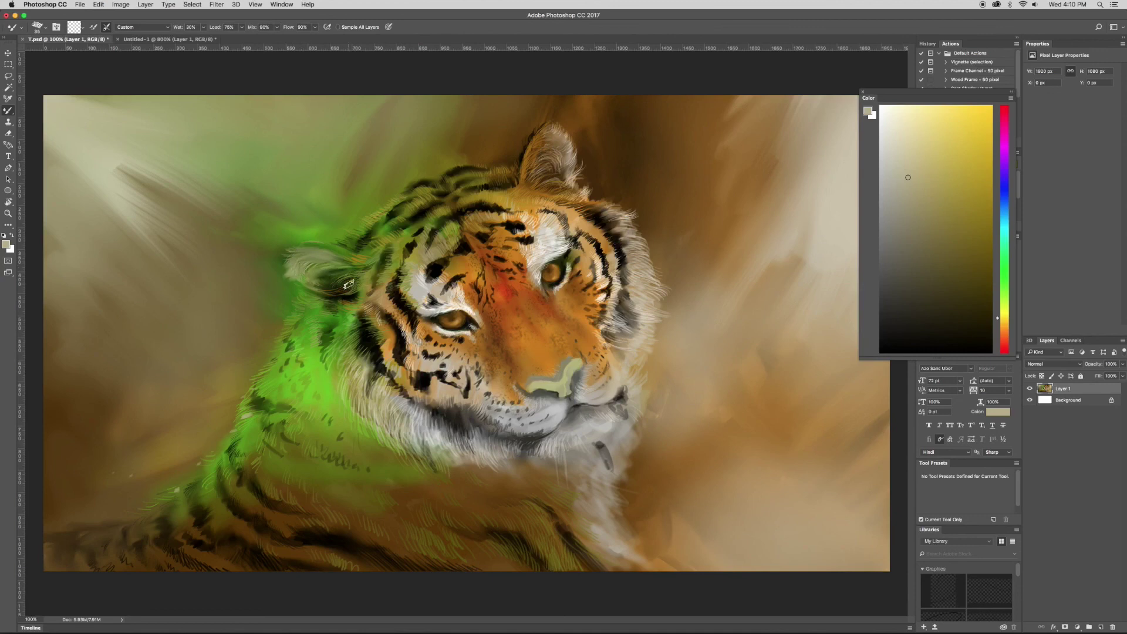
{"action": "key", "text": "shift+b"}
{"action": "key", "text": "d"}
{"action": "key", "text": "x"}
{"action": "left_click", "coordinate": [341, 279], "text": "alt"}
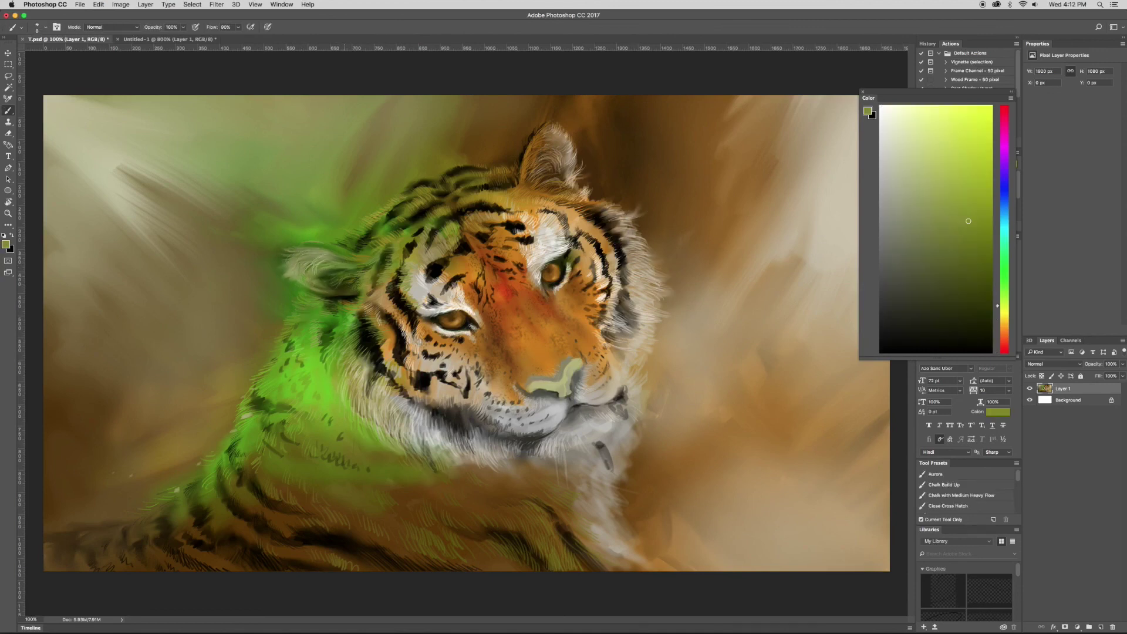
{"action": "key", "text": "d"}
{"action": "key", "text": "x"}
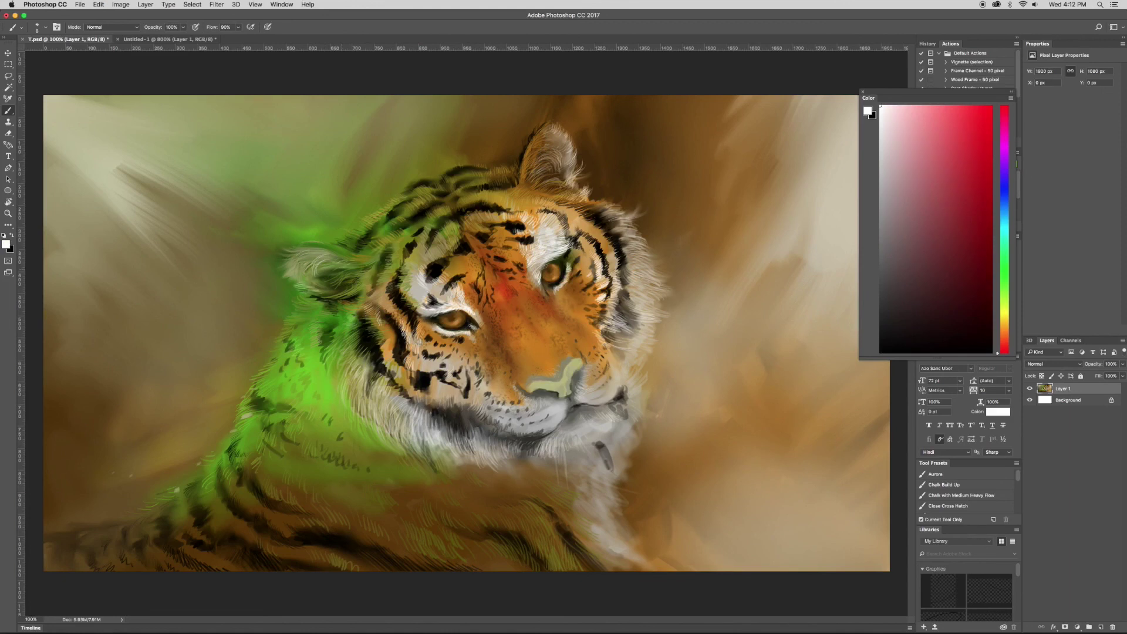
- Paint fine white fur on the left cheek, chin and chest
{"action": "left_click_drag", "start_coordinate": [388, 339], "coordinate": [404, 385]}
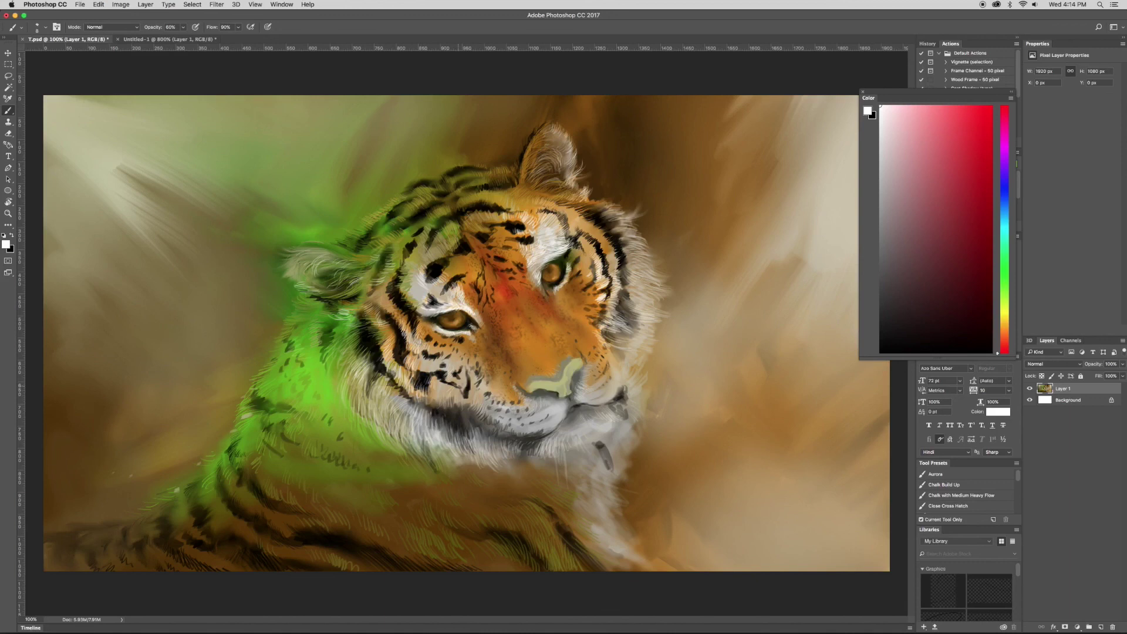
{"action": "left_click_drag", "start_coordinate": [483, 398], "coordinate": [498, 422]}
{"action": "mouse_move", "coordinate": [427, 391]}
{"action": "left_mouse_down"}
{"action": "mouse_move", "coordinate": [452, 410]}
{"action": "mouse_move", "coordinate": [463, 470]}
{"action": "mouse_move", "coordinate": [503, 473]}
{"action": "left_mouse_up"}
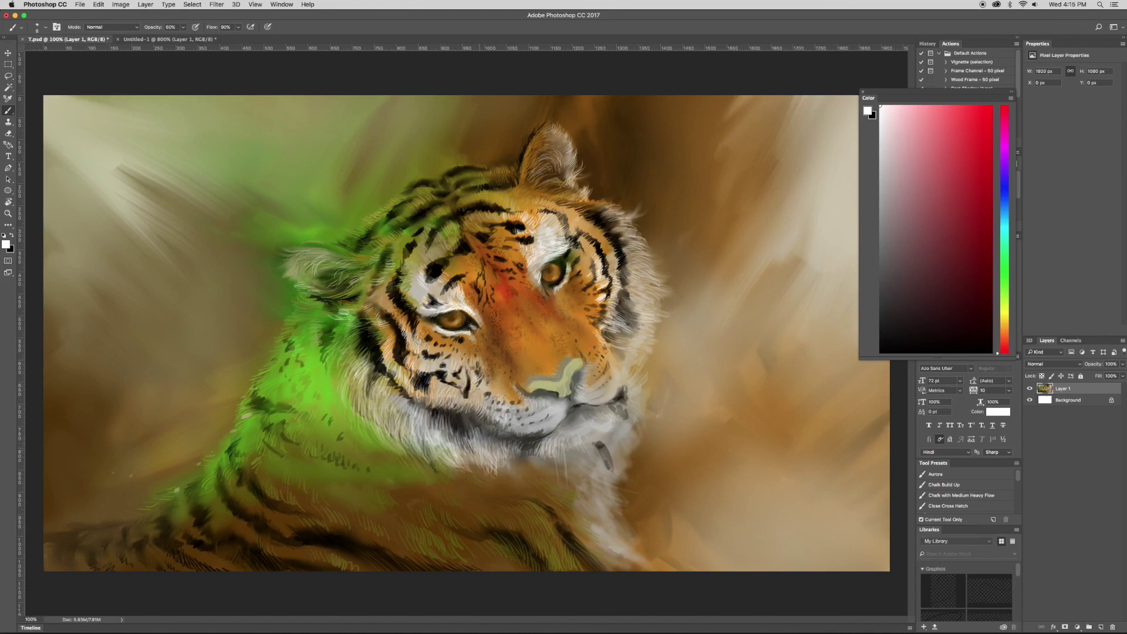
{"action": "left_click_drag", "start_coordinate": [463, 420], "coordinate": [461, 452]}
{"action": "left_click_drag", "start_coordinate": [399, 411], "coordinate": [438, 455]}
{"action": "left_click_drag", "start_coordinate": [382, 393], "coordinate": [411, 441]}
- Paint bright white fur along the right cheek and ruff
{"action": "left_click_drag", "start_coordinate": [619, 354], "coordinate": [643, 369]}
{"action": "mouse_move", "coordinate": [630, 286]}
{"action": "left_mouse_down"}
{"action": "mouse_move", "coordinate": [652, 327]}
{"action": "mouse_move", "coordinate": [647, 348]}
{"action": "left_mouse_up"}
{"action": "mouse_move", "coordinate": [607, 260]}
{"action": "left_mouse_down"}
{"action": "mouse_move", "coordinate": [617, 282]}
{"action": "mouse_move", "coordinate": [598, 314]}
{"action": "left_mouse_up"}
{"action": "left_click_drag", "start_coordinate": [606, 301], "coordinate": [616, 321]}
{"action": "left_click_drag", "start_coordinate": [587, 233], "coordinate": [652, 291]}
{"action": "left_click_drag", "start_coordinate": [651, 287], "coordinate": [669, 306]}
{"action": "left_click_drag", "start_coordinate": [650, 317], "coordinate": [664, 332]}
{"action": "left_click_drag", "start_coordinate": [599, 378], "coordinate": [621, 398]}
- Add white fur below the chin and around the whisker area
{"action": "left_click_drag", "start_coordinate": [575, 430], "coordinate": [599, 444]}
{"action": "left_click_drag", "start_coordinate": [563, 439], "coordinate": [585, 451]}
{"action": "left_click_drag", "start_coordinate": [611, 405], "coordinate": [627, 416]}
{"action": "left_click_drag", "start_coordinate": [587, 435], "coordinate": [617, 464]}
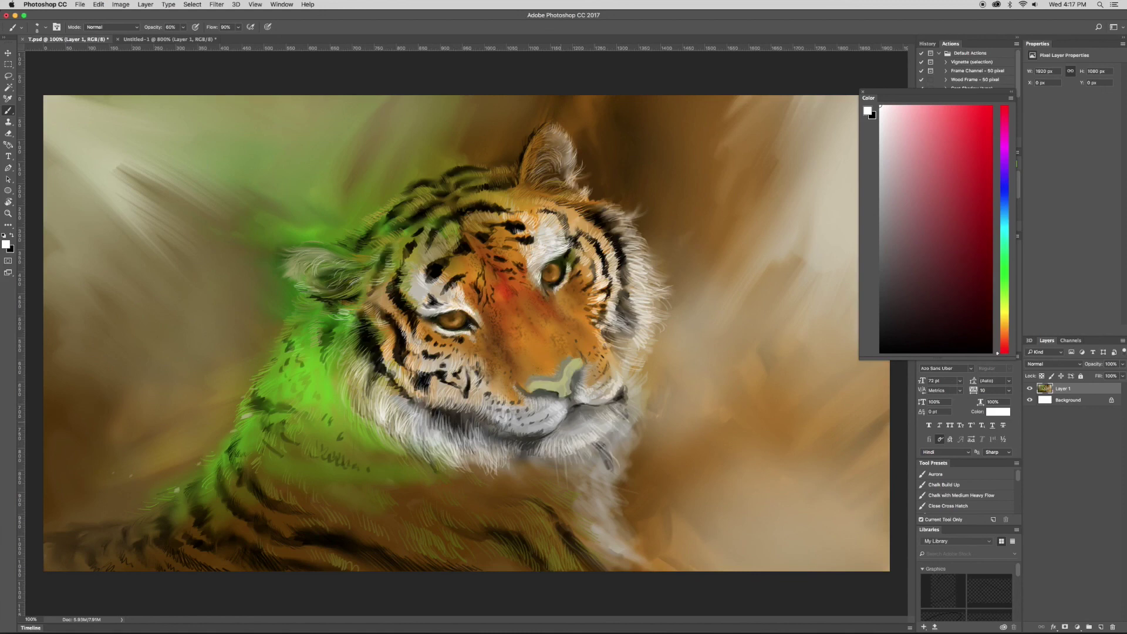
- Add a few small black strokes, then white fur on the forehead and nose bridge
{"action": "key", "text": "x"}
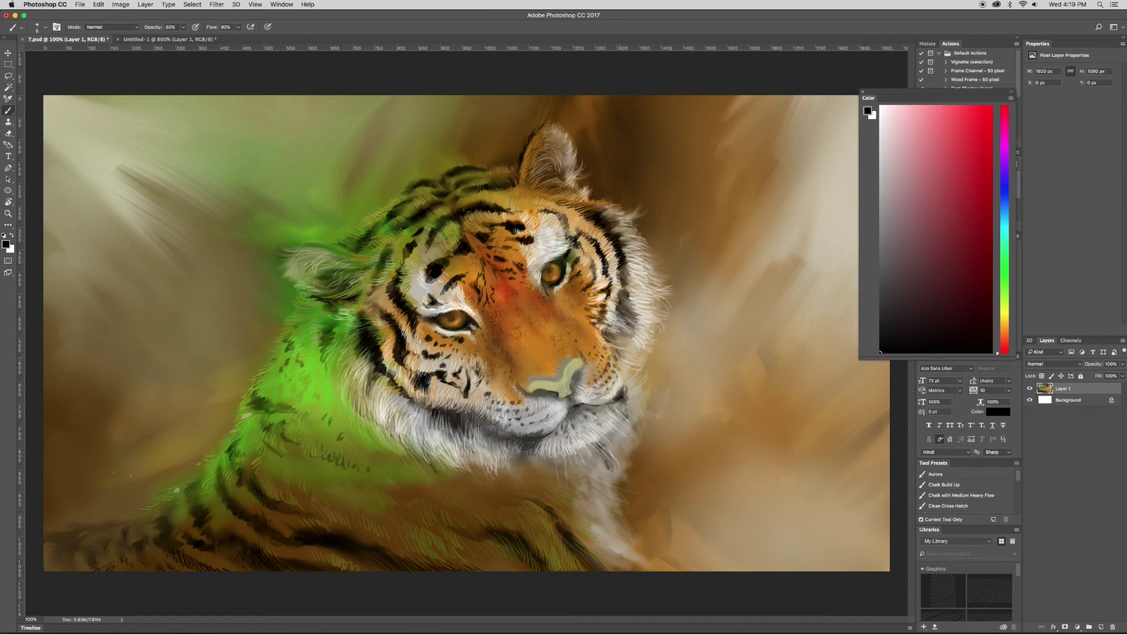
{"action": "left_click_drag", "start_coordinate": [613, 466], "coordinate": [599, 490]}
{"action": "left_click_drag", "start_coordinate": [291, 361], "coordinate": [312, 385]}
{"action": "key", "text": "x"}
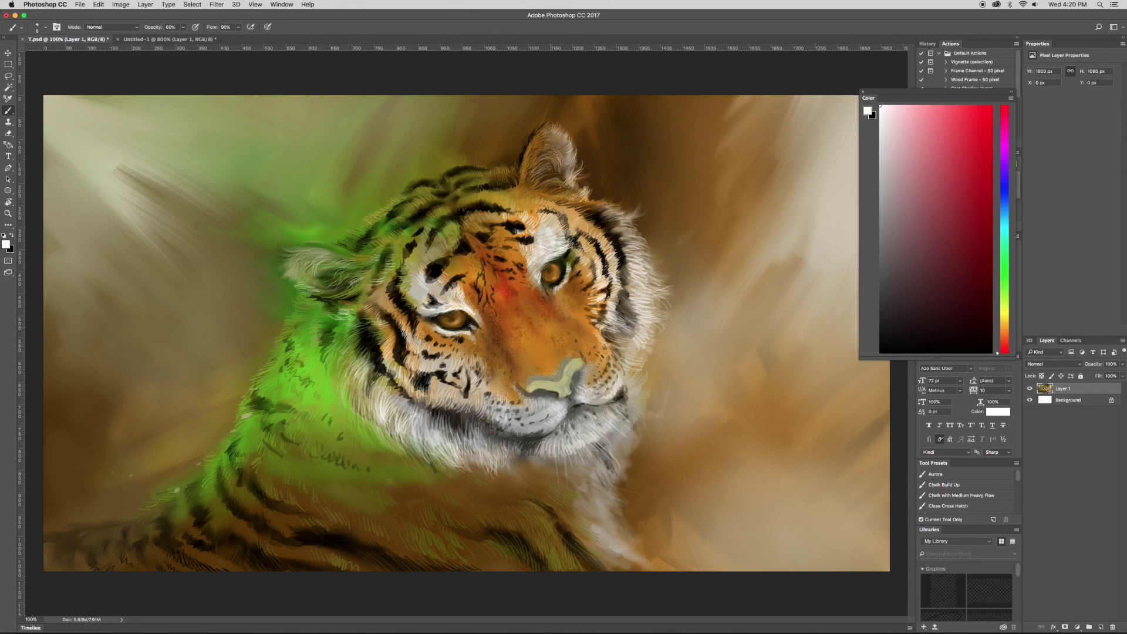
{"action": "scroll", "coordinate": [561, 302], "scroll_direction": "up", "scroll_amount": 3}
{"action": "mouse_move", "coordinate": [440, 296]}
{"action": "left_mouse_down"}
{"action": "mouse_move", "coordinate": [434, 253]}
{"action": "mouse_move", "coordinate": [464, 234]}
{"action": "mouse_move", "coordinate": [505, 246]}
{"action": "mouse_move", "coordinate": [523, 281]}
{"action": "left_mouse_up"}
- Paint light fur by the left eye and cheek, then full-opacity white whiskers fanning from both sides of the muzzle
{"action": "left_click_drag", "start_coordinate": [439, 284], "coordinate": [453, 317]}
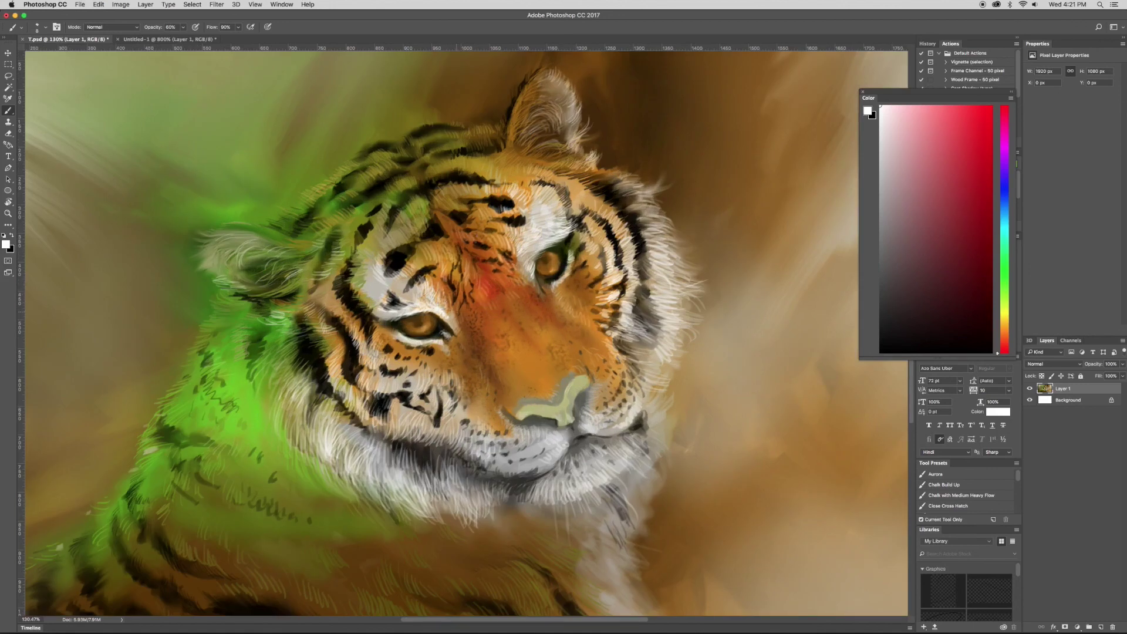
{"action": "left_click_drag", "start_coordinate": [308, 434], "coordinate": [273, 356]}
{"action": "mouse_move", "coordinate": [546, 405]}
{"action": "left_mouse_down"}
{"action": "mouse_move", "coordinate": [464, 335]}
{"action": "mouse_move", "coordinate": [652, 265]}
{"action": "left_mouse_up"}
{"action": "key", "text": "0"}
{"action": "left_click_drag", "start_coordinate": [523, 320], "coordinate": [672, 320]}
{"action": "left_click_drag", "start_coordinate": [520, 329], "coordinate": [643, 342]}
{"action": "mouse_move", "coordinate": [429, 373]}
{"action": "left_mouse_down"}
{"action": "mouse_move", "coordinate": [311, 388]}
{"action": "mouse_move", "coordinate": [399, 463]}
{"action": "left_mouse_up"}
{"action": "mouse_move", "coordinate": [426, 381]}
{"action": "left_mouse_down"}
{"action": "mouse_move", "coordinate": [247, 431]}
{"action": "mouse_move", "coordinate": [279, 388]}
{"action": "left_mouse_up"}
{"action": "left_click_drag", "start_coordinate": [432, 399], "coordinate": [405, 481]}
{"action": "left_click_drag", "start_coordinate": [517, 326], "coordinate": [728, 339]}
{"action": "left_click_drag", "start_coordinate": [485, 424], "coordinate": [477, 481]}
- Switch the colour to black, zoom out to the whole painting, and pick a different brush
{"action": "scroll", "coordinate": [464, 317], "scroll_direction": "up", "scroll_amount": 3}
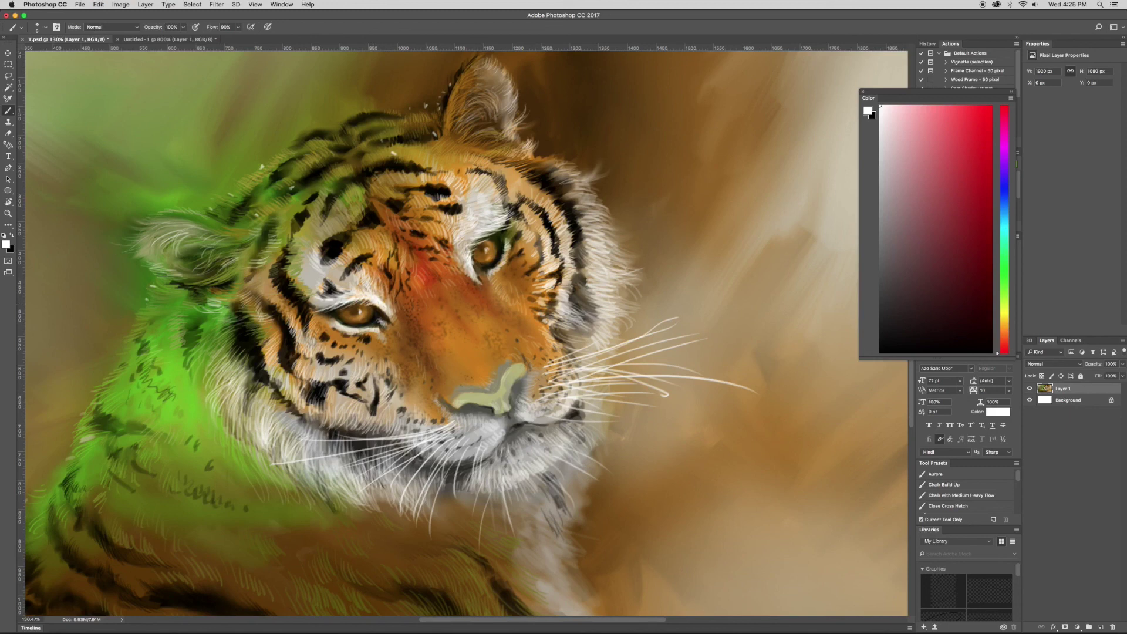
{"action": "key", "text": "x"}
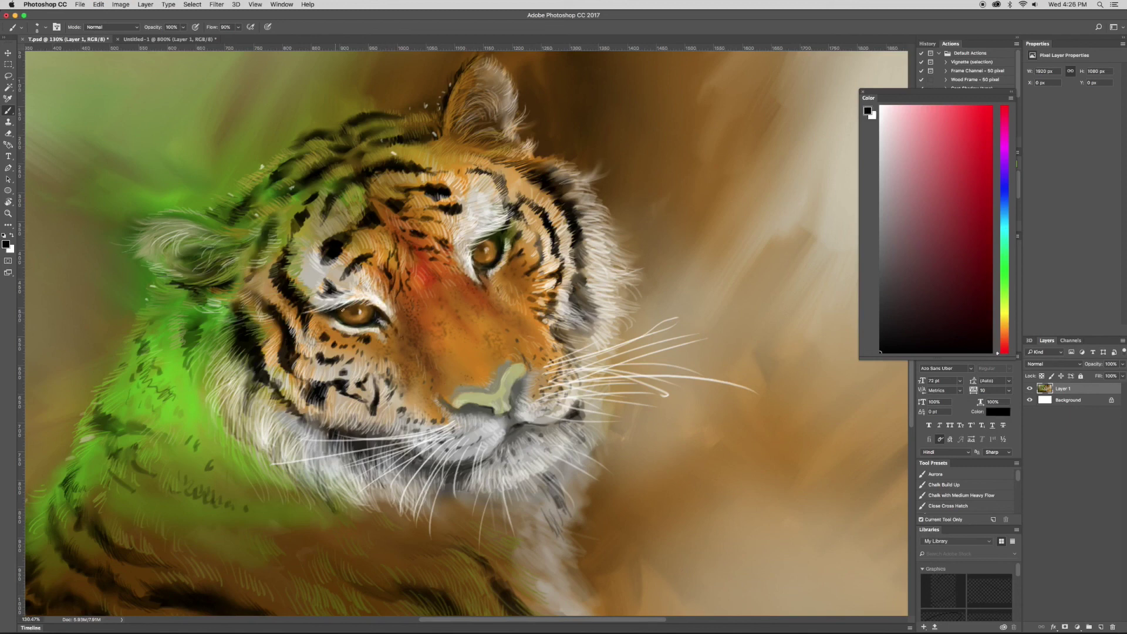
{"action": "key", "text": "ctrl+1"}
{"action": "right_click", "coordinate": [702, 424]}
- Restore white as the painting colour and zoom out to view the finished painting
{"action": "key", "text": "x"}
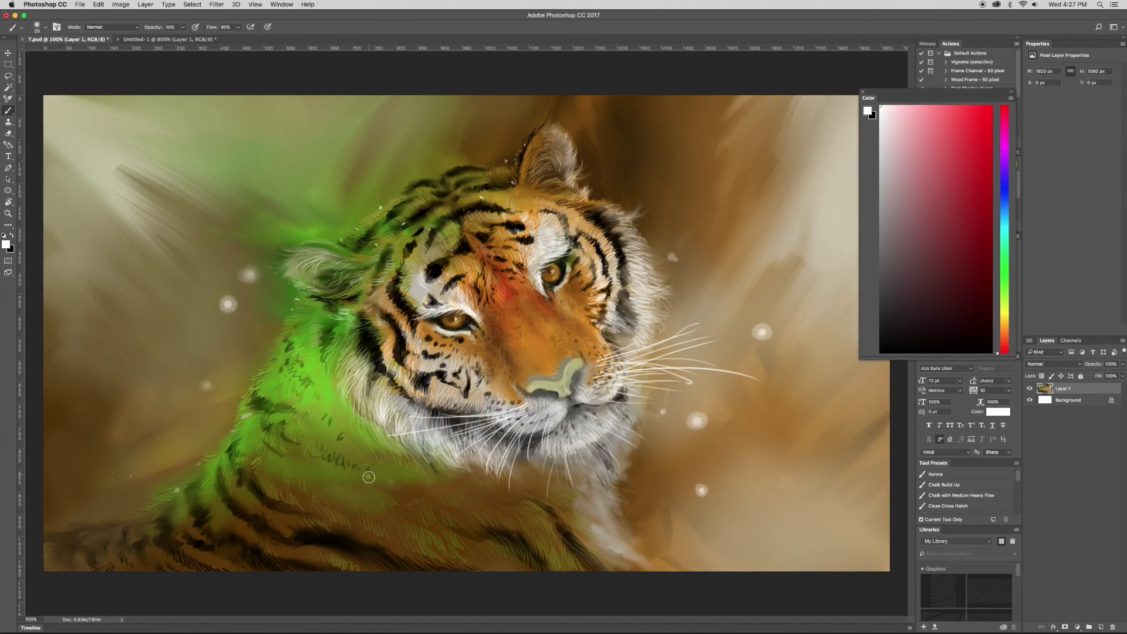
{"action": "key", "text": "ctrl+minus"}
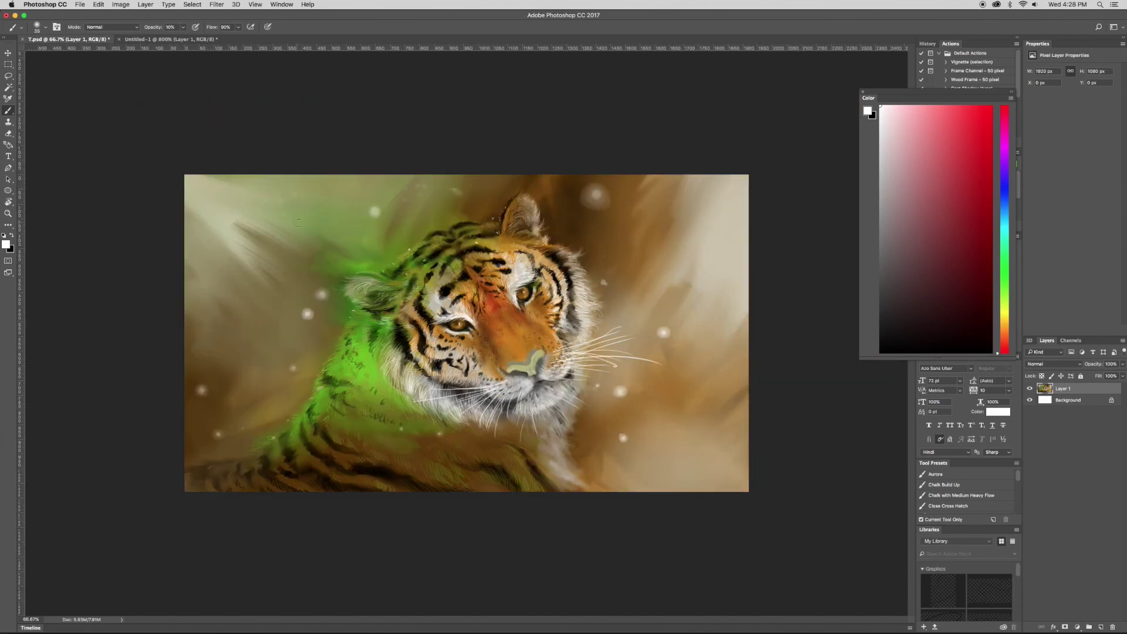